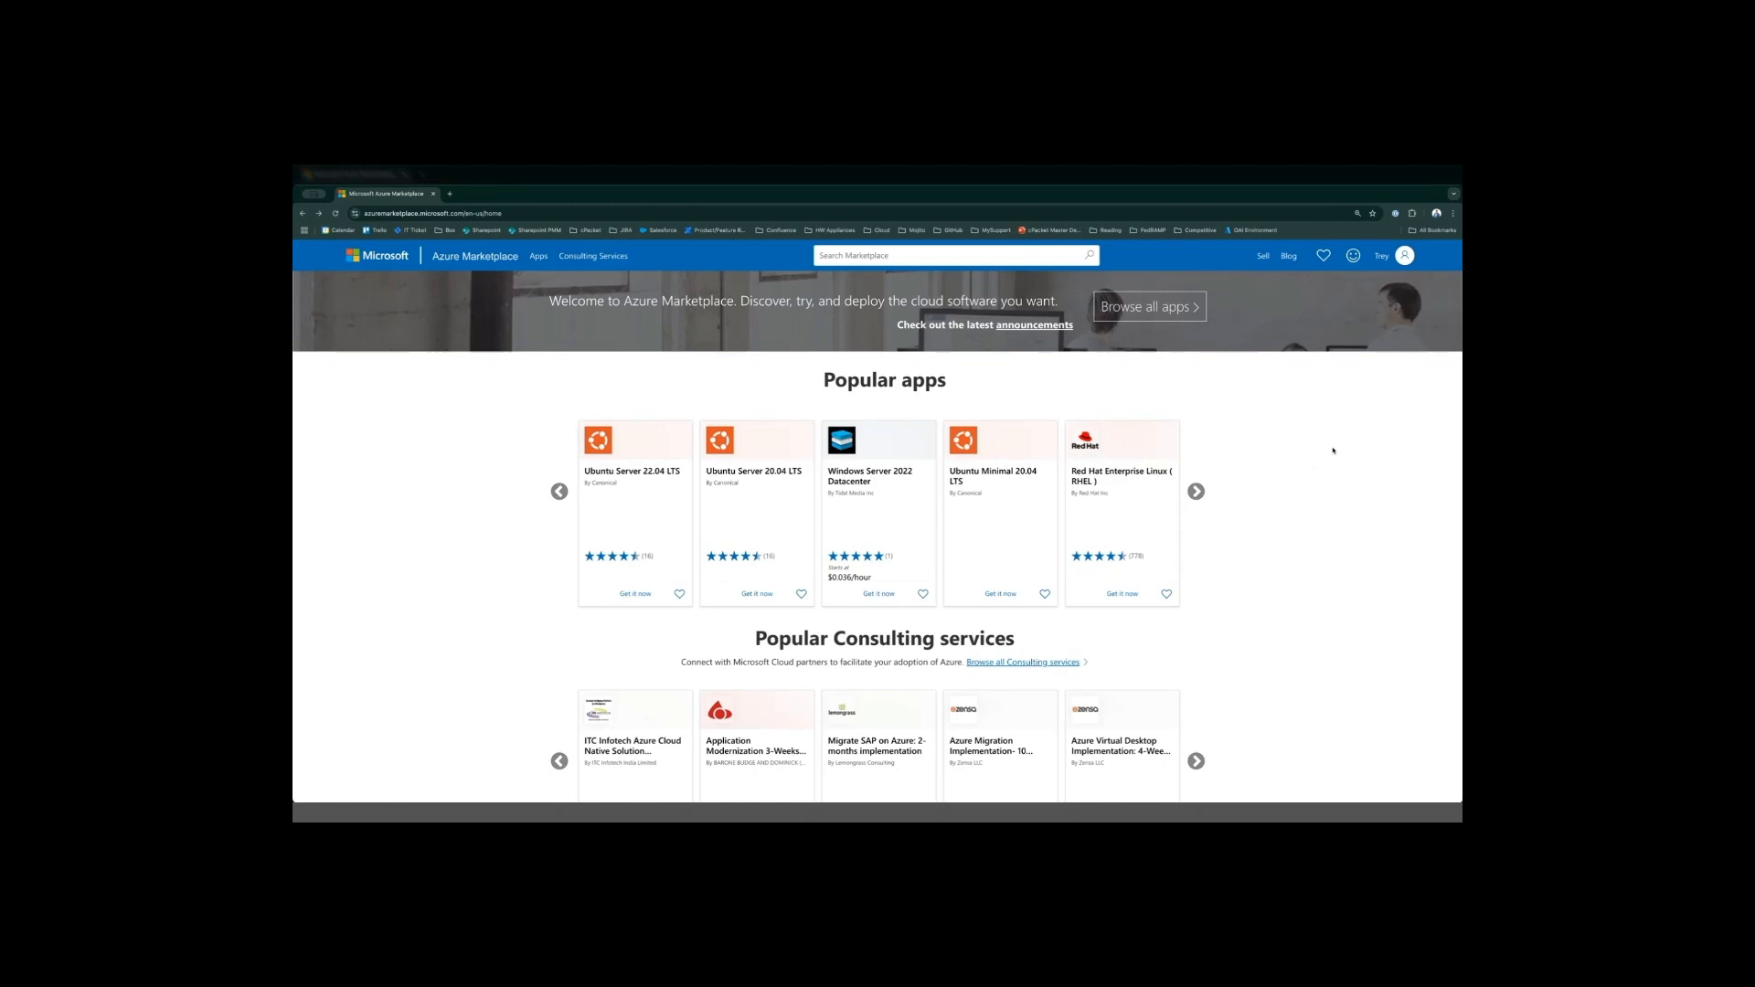
# - Search the Marketplace for "cpacket" and open the cPacket cClear-V listing
pyautogui.click(902, 256)
pyautogui.write('cpacket')
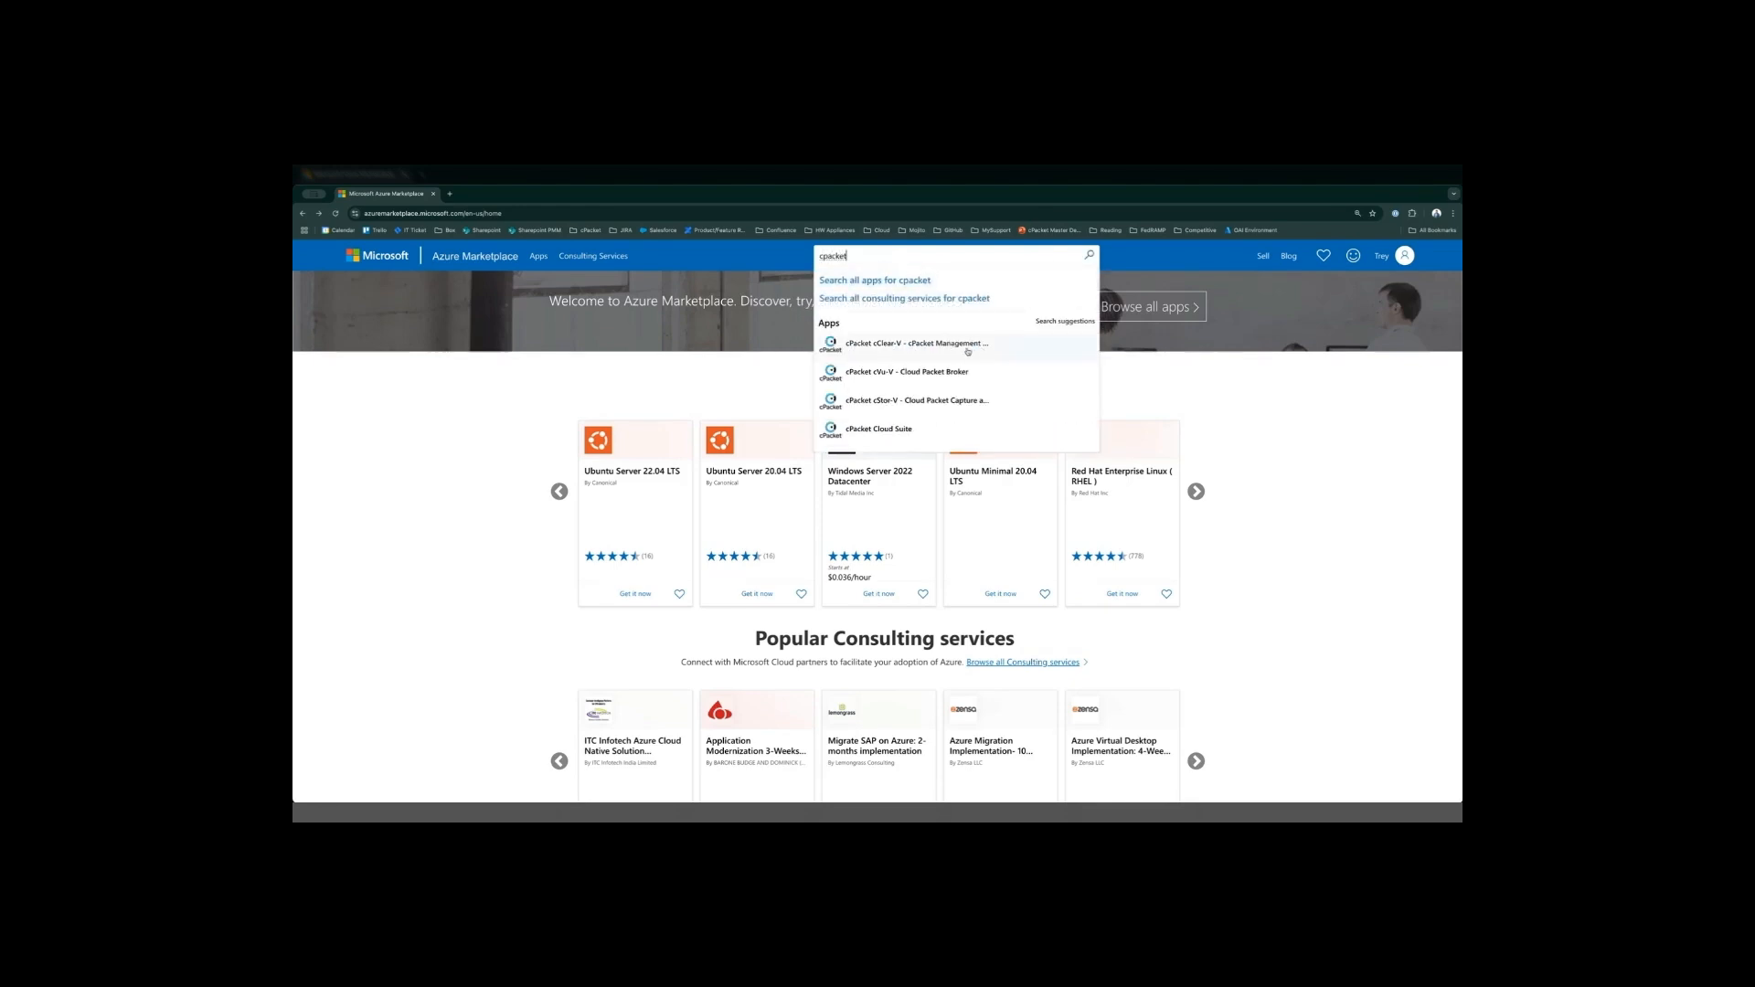
pyautogui.click(901, 353)
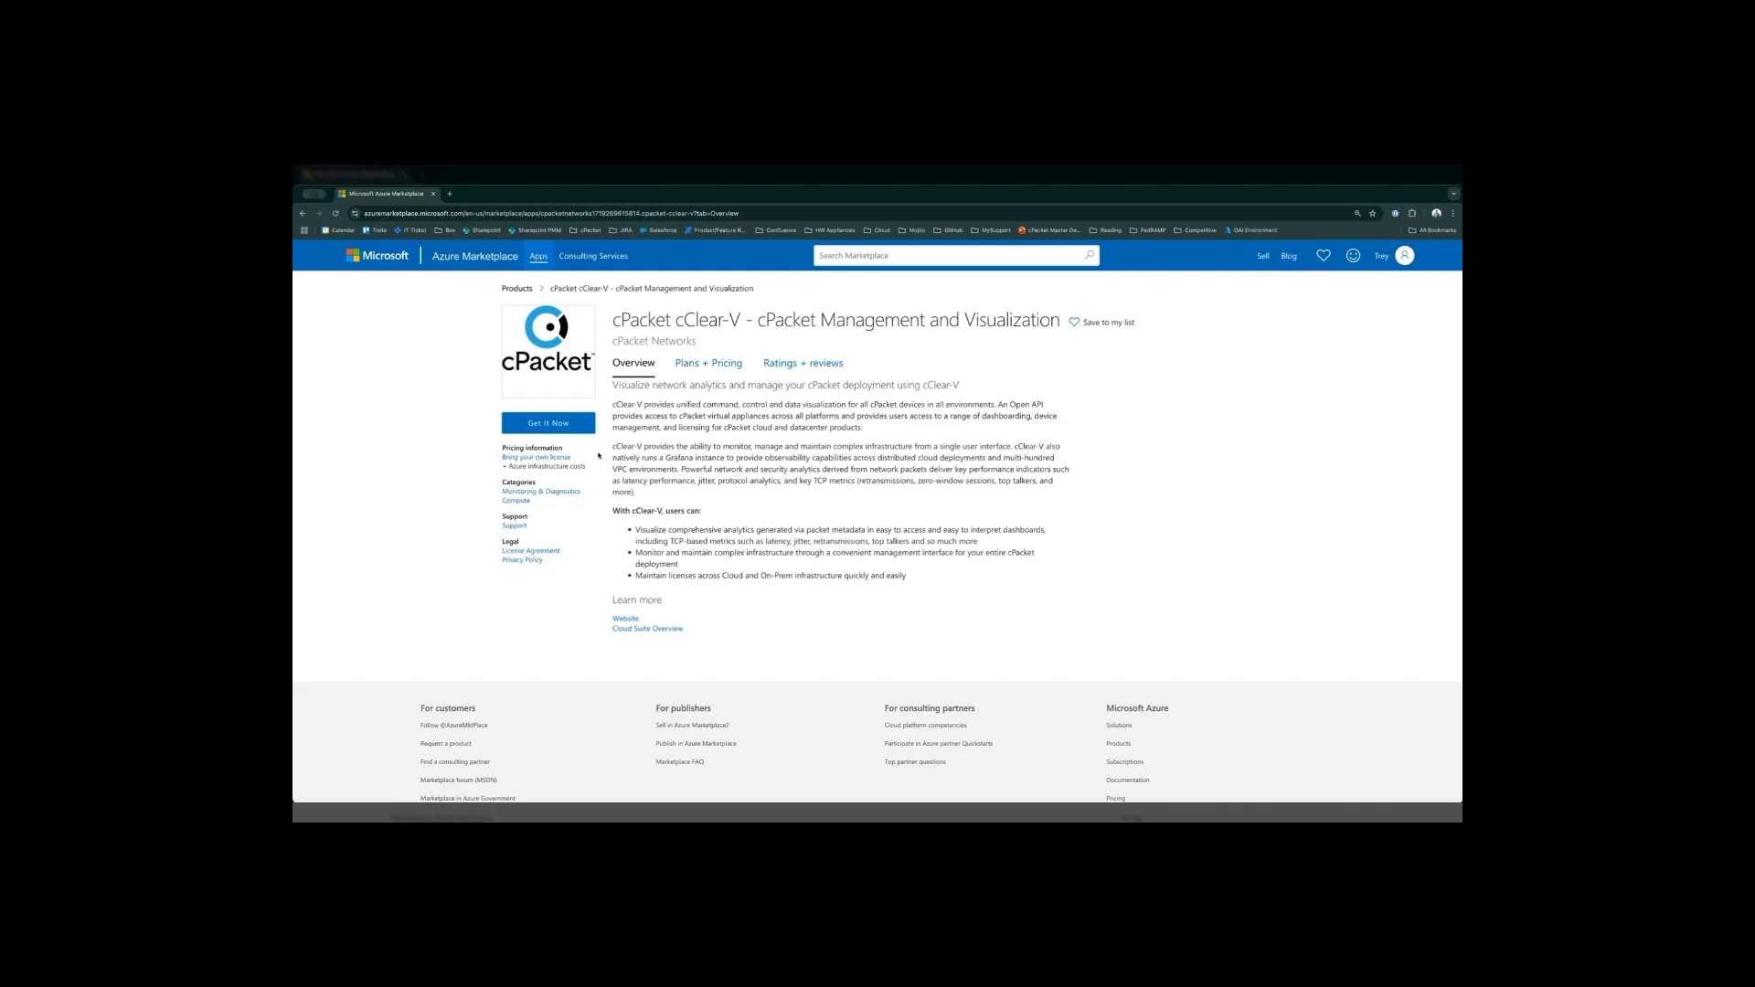
# - Get the cClear-V app, continue into the Azure portal and start creating a virtual machine with the cClear-V Management and Visualization BYOL plan
pyautogui.click(585, 426)
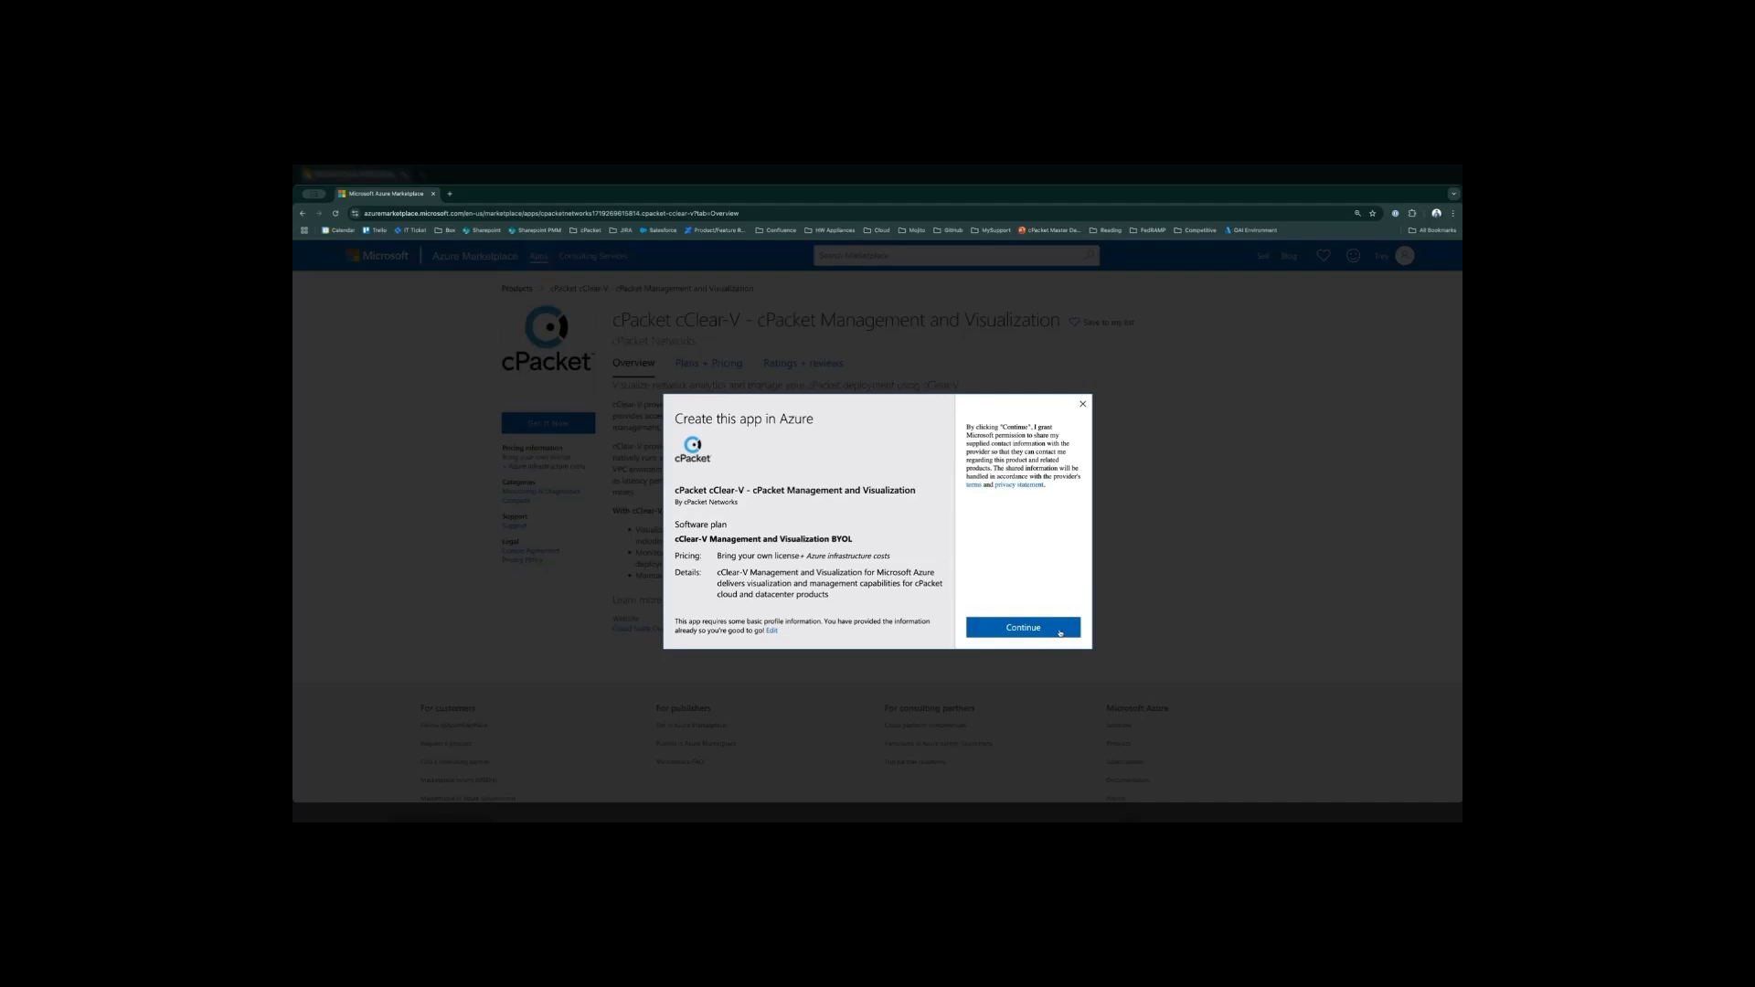
pyautogui.click(1059, 630)
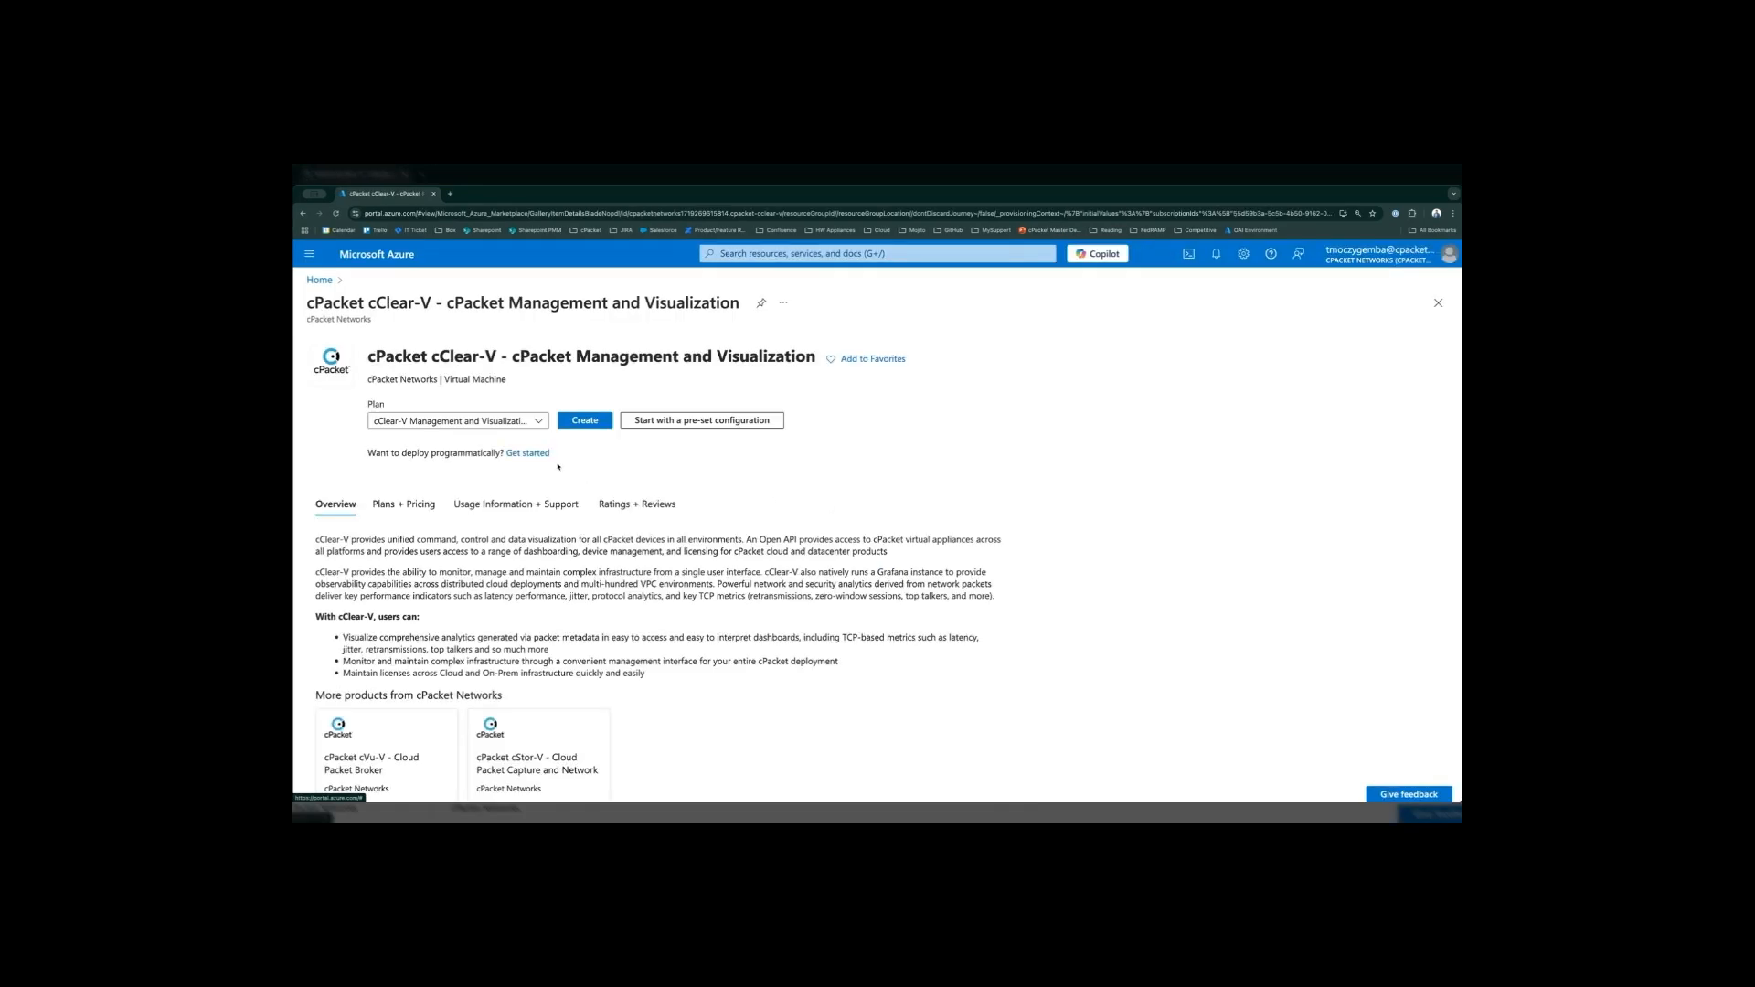
pyautogui.click(475, 421)
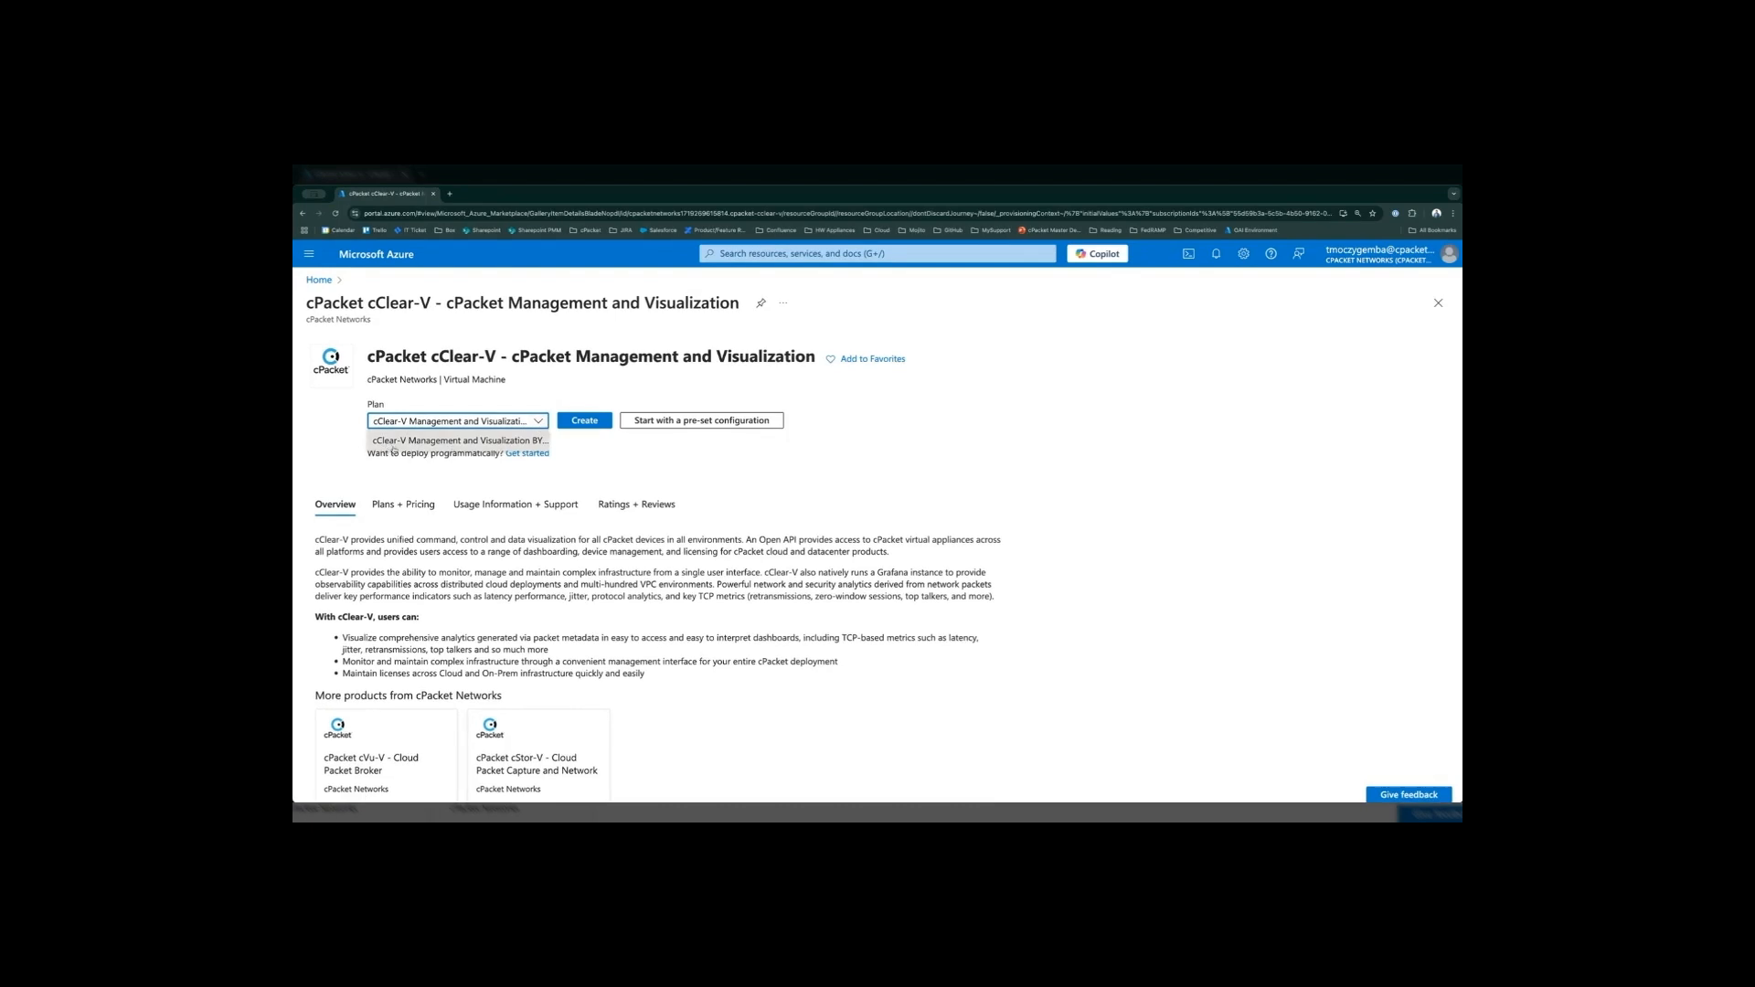
pyautogui.click(631, 463)
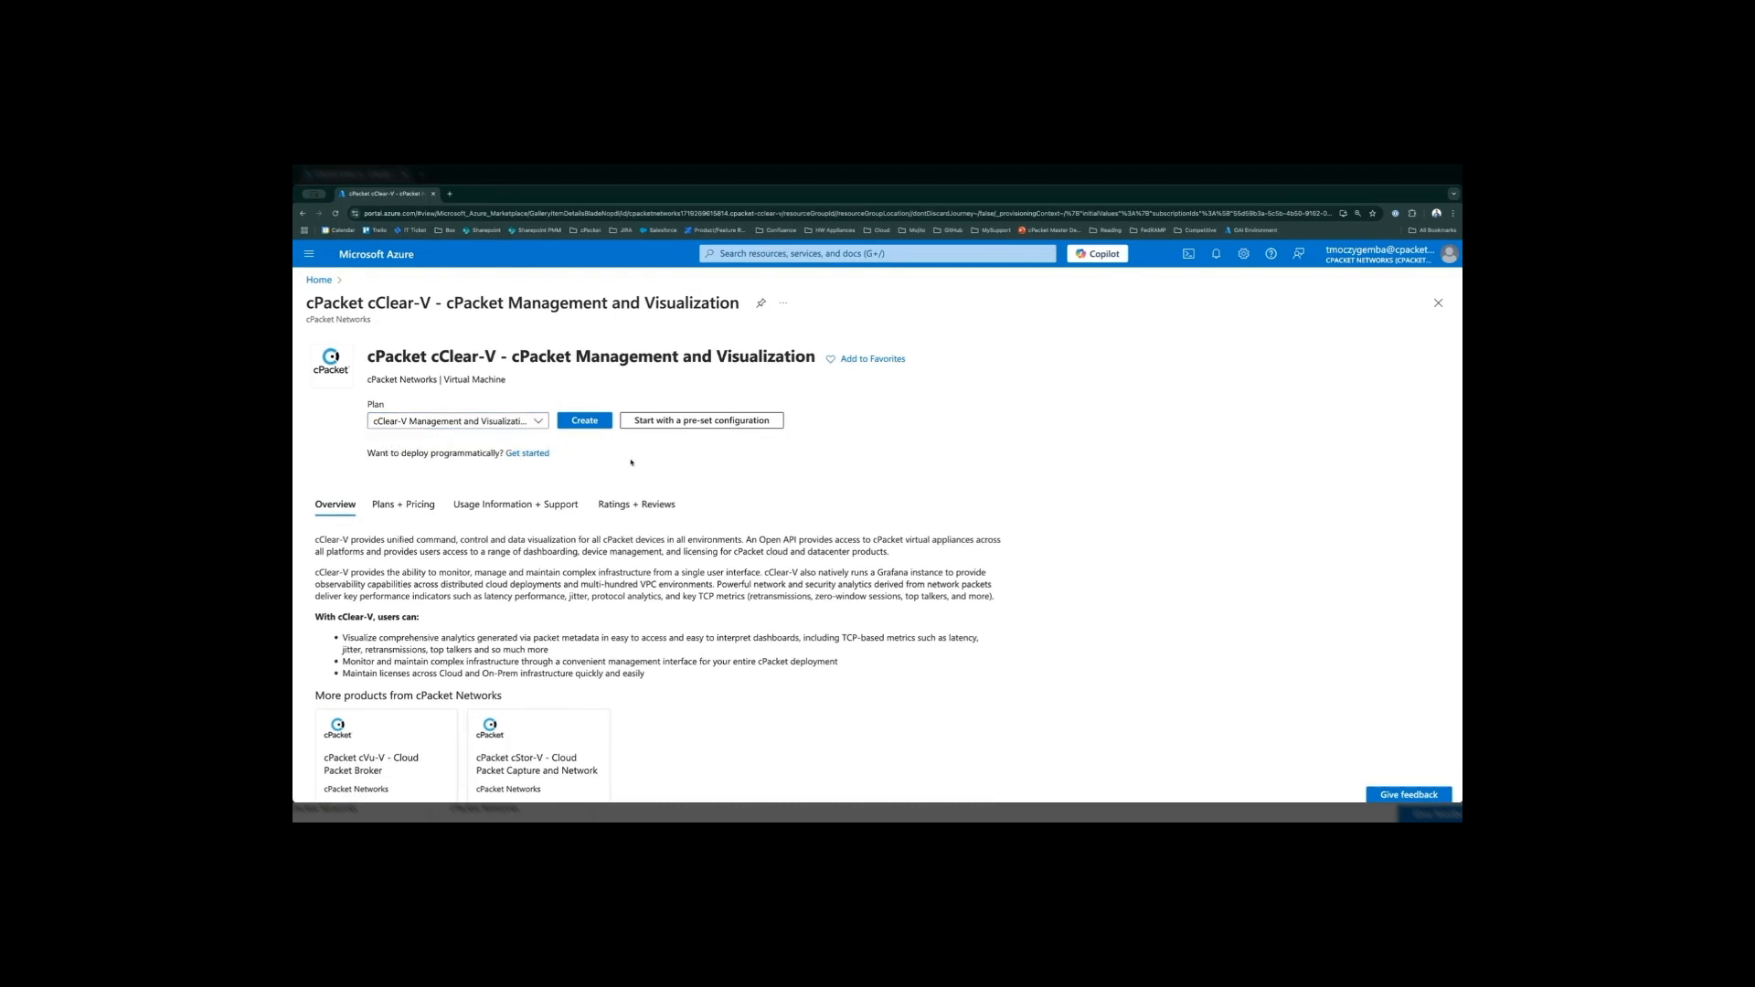
pyautogui.click(602, 422)
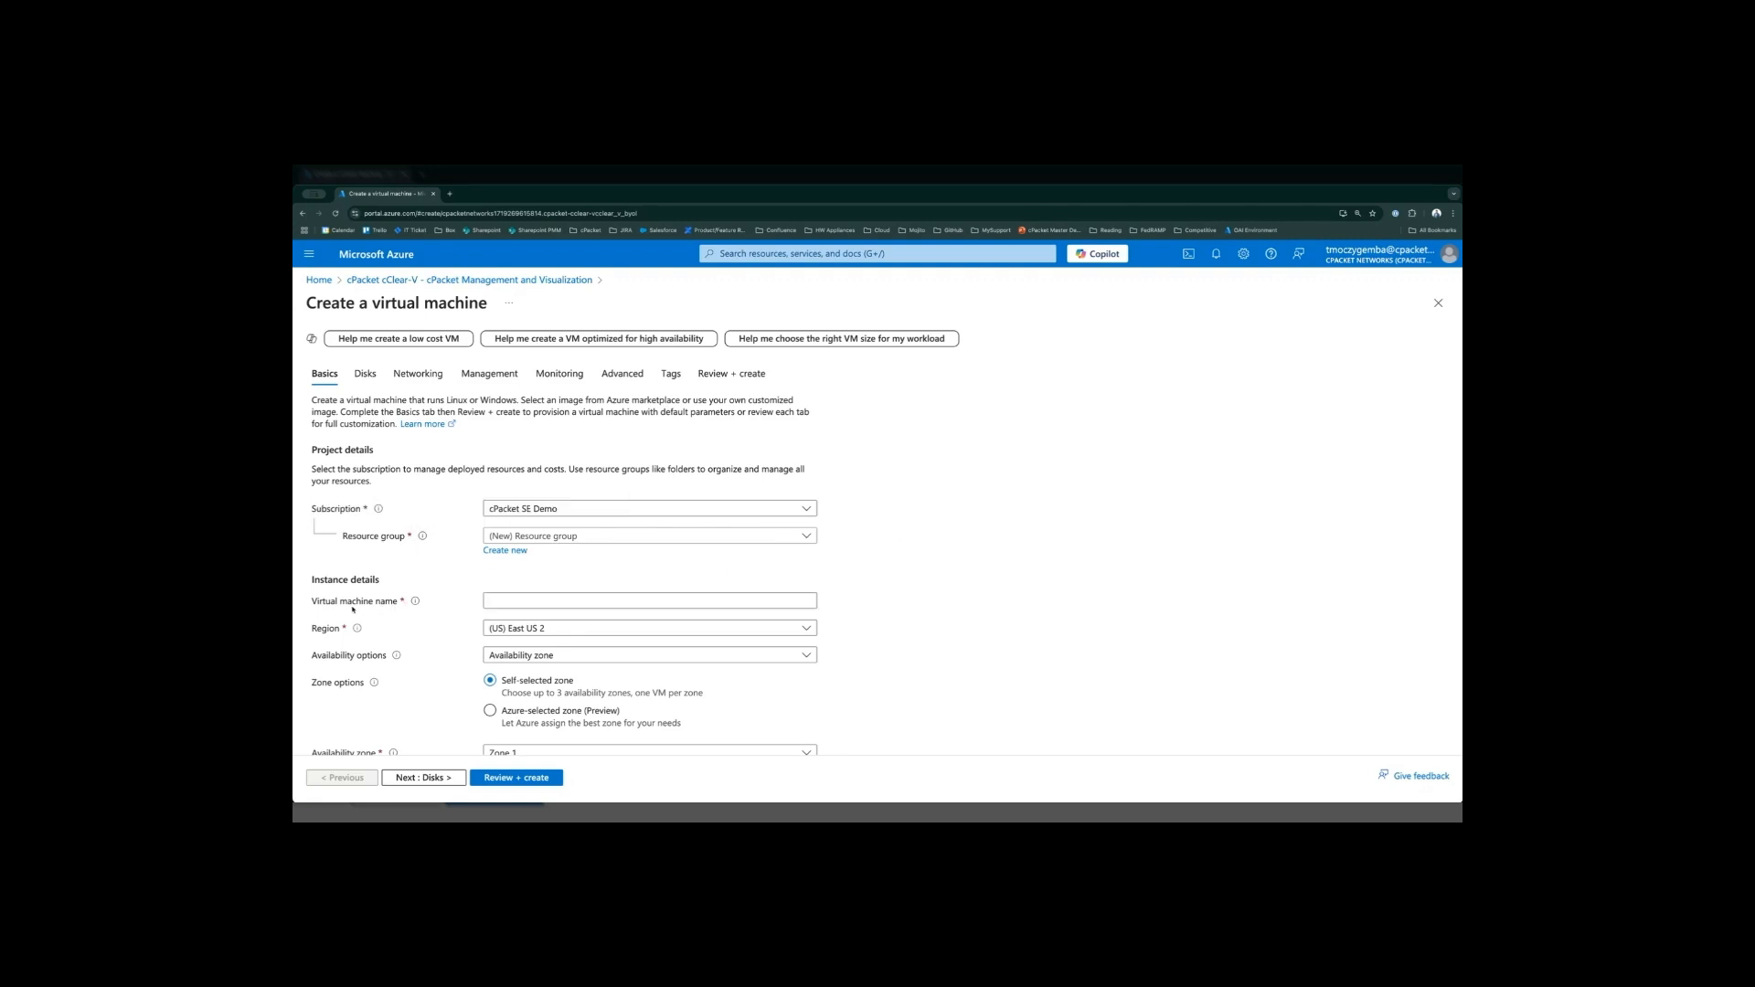
# - Name the virtual machine cclear-v-azure-marketplace
pyautogui.click(541, 603)
pyautogui.write('cclear-v-azure-marketplace')
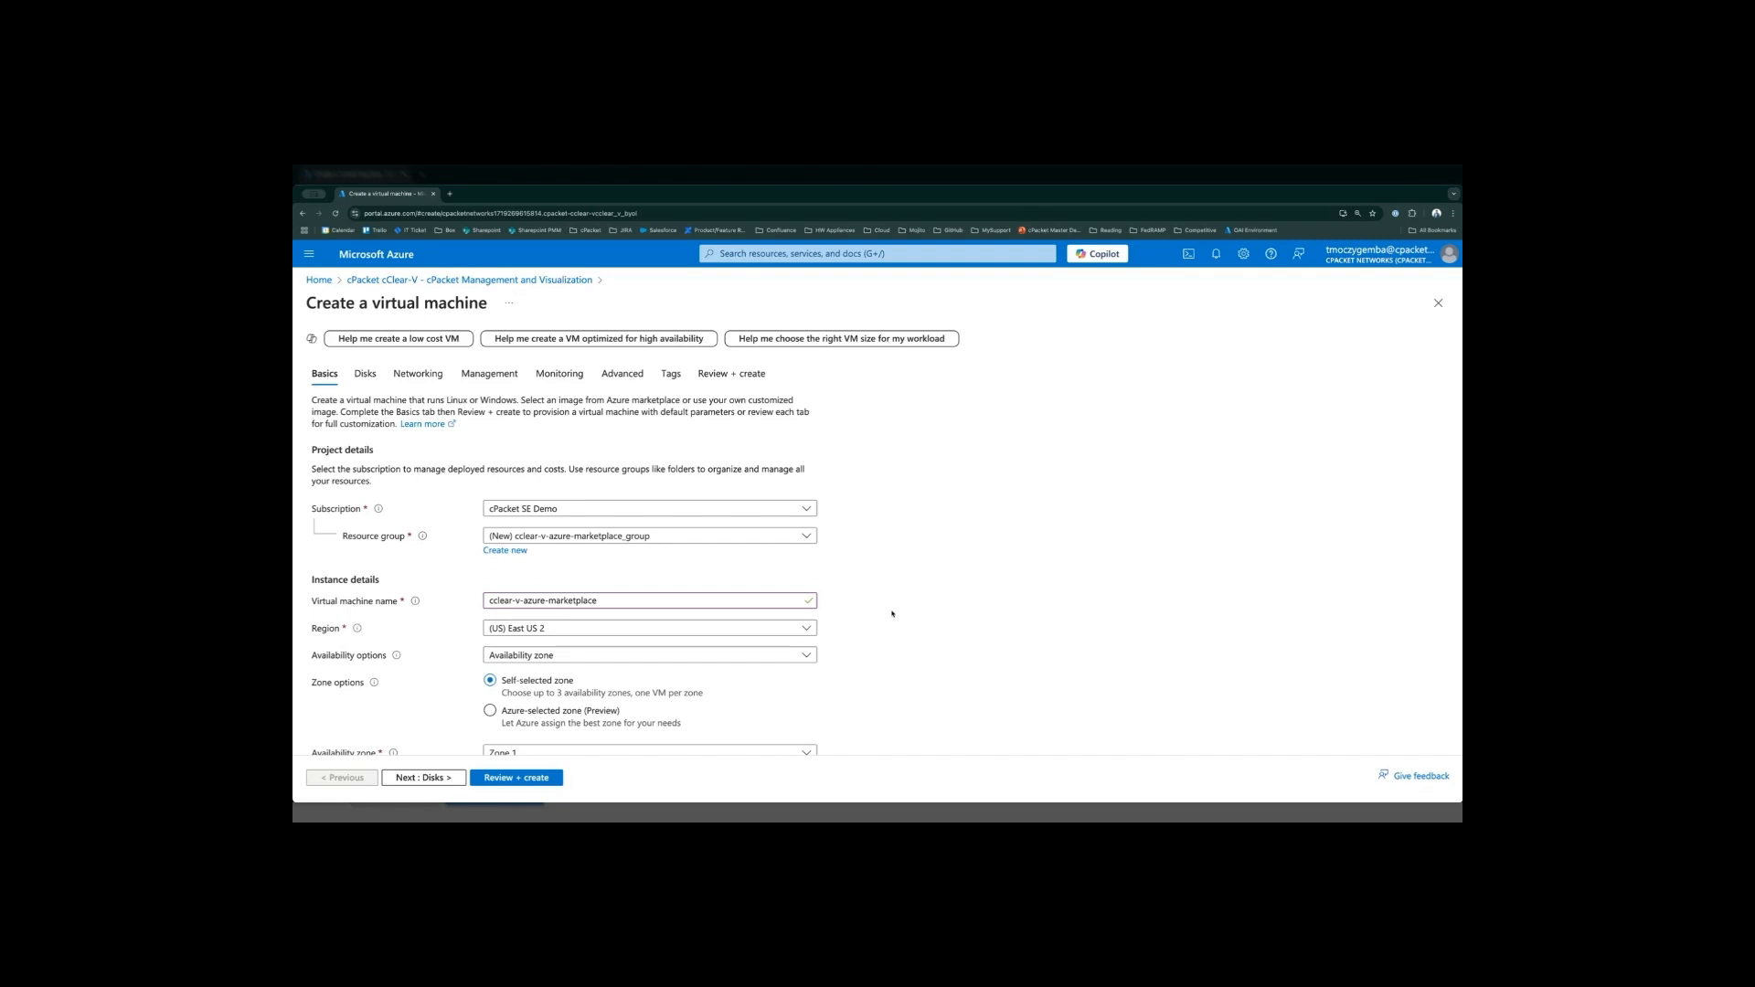
# - Review the instance details of the virtual machine, including the available images and the VM size
pyautogui.scroll(-2, 892, 610)
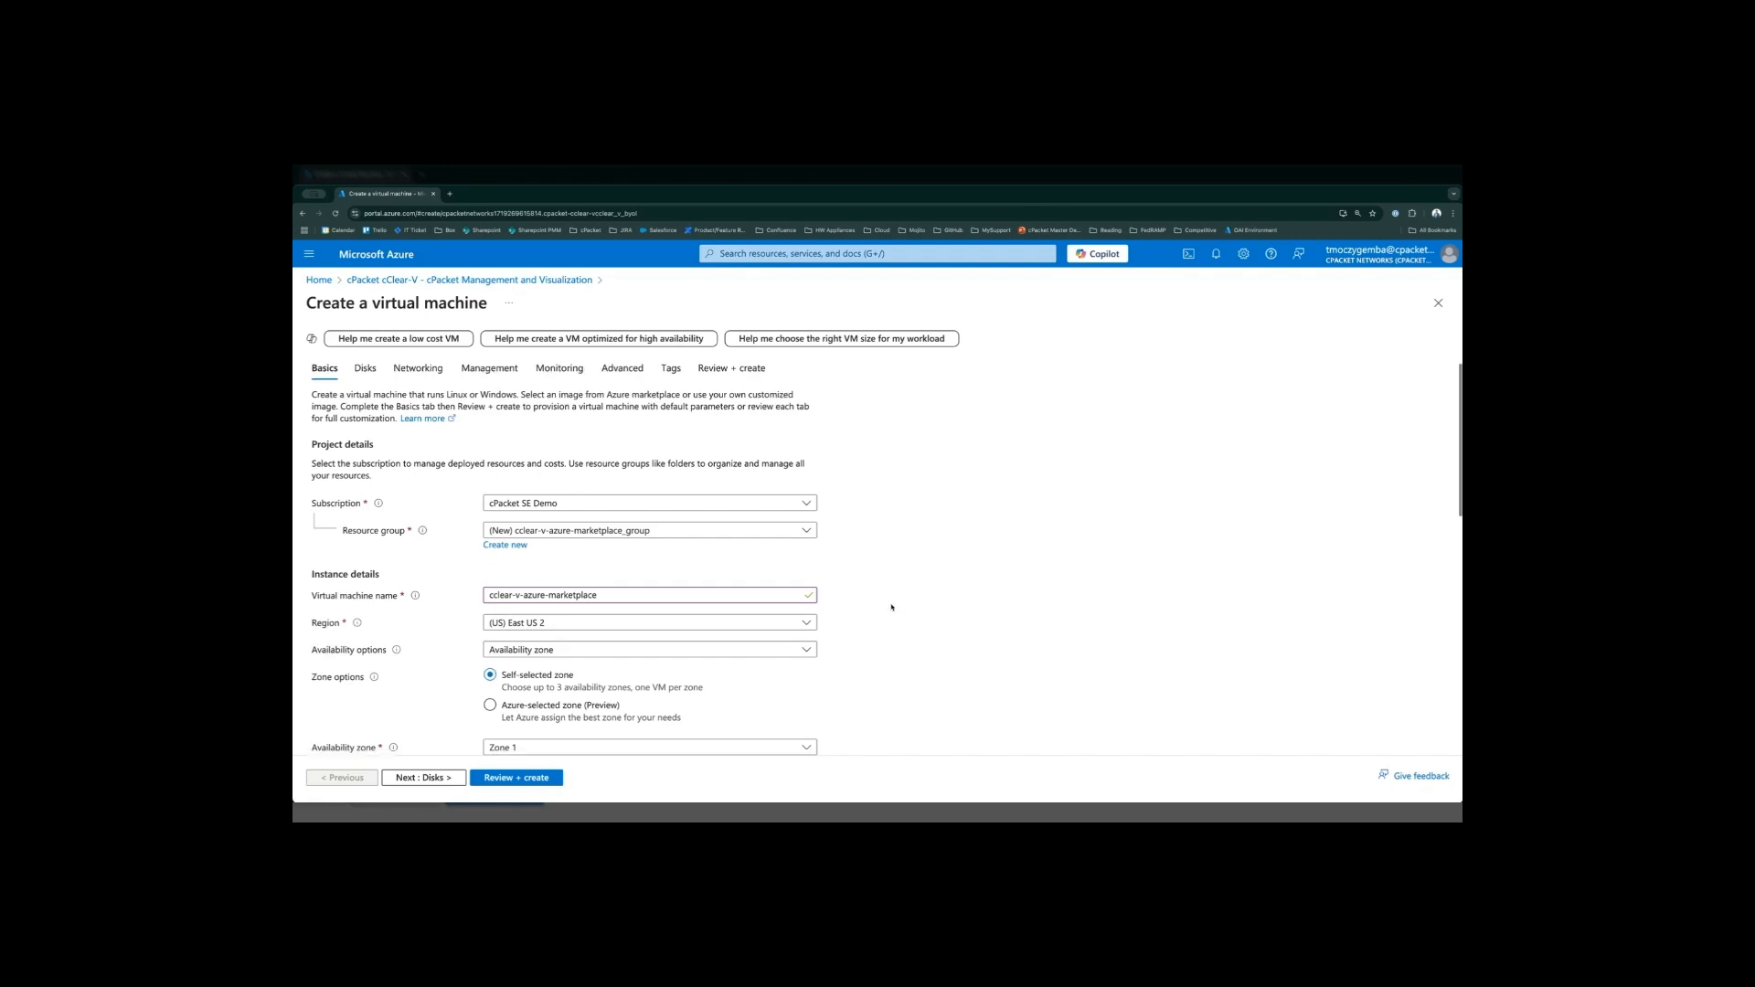
pyautogui.scroll(-3, 892, 606)
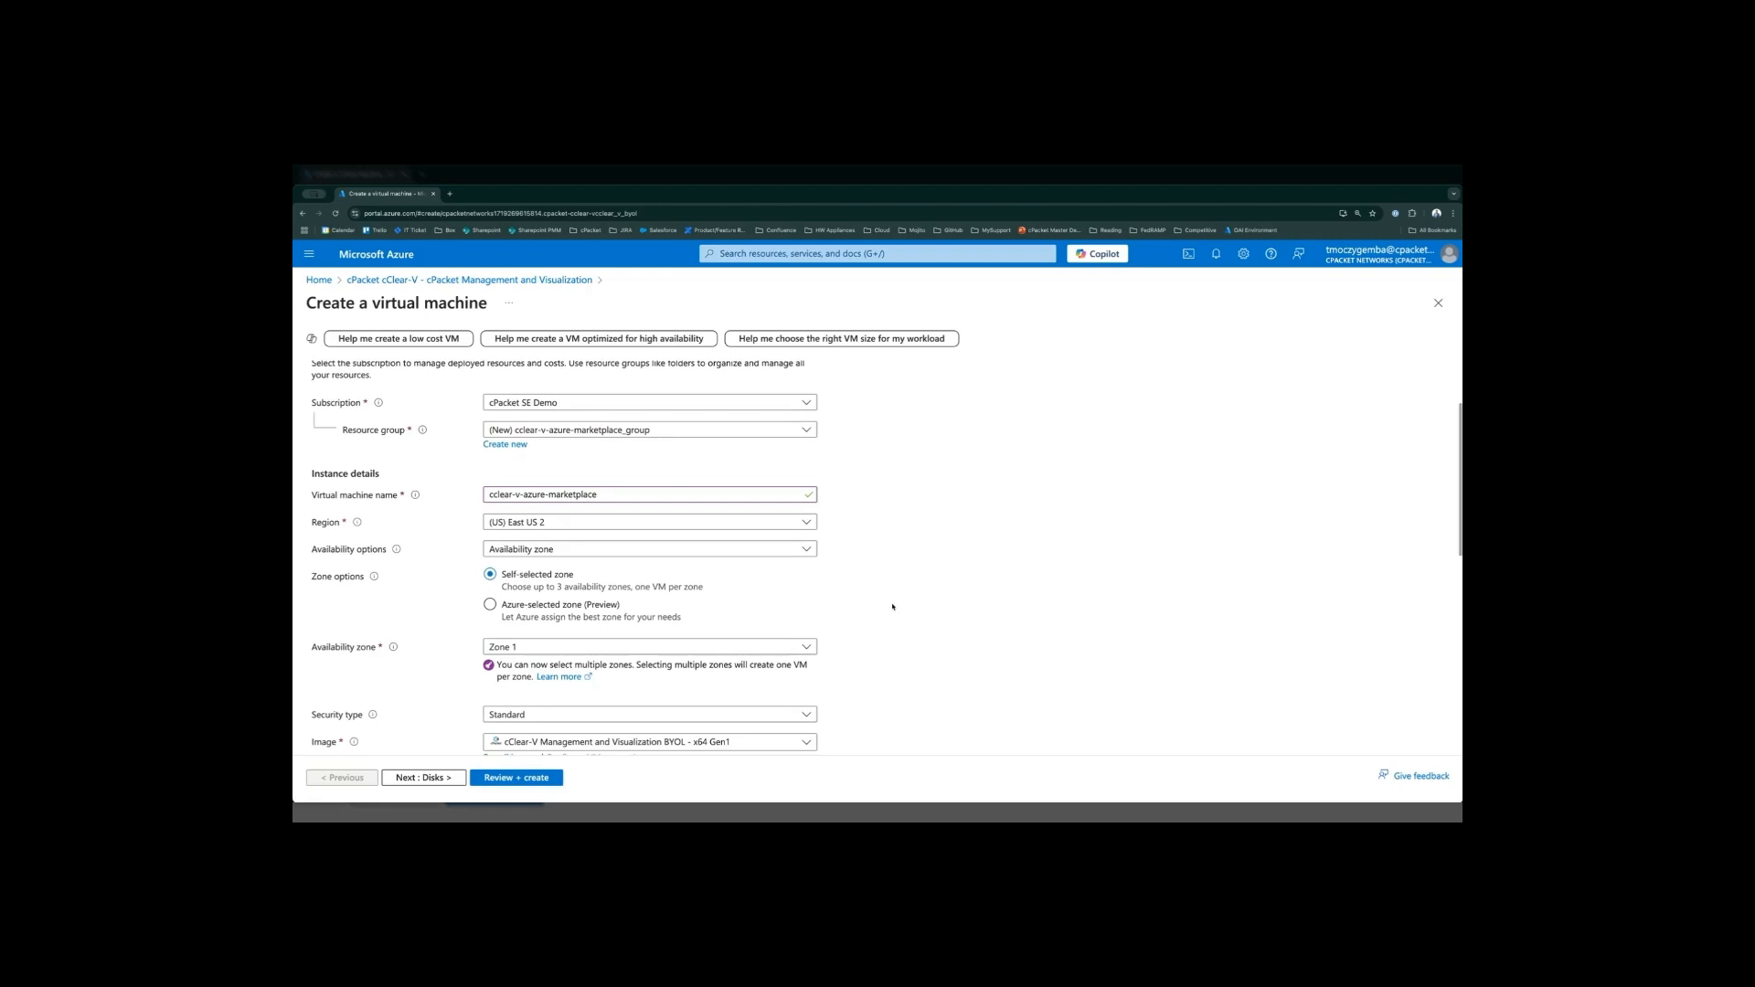
pyautogui.scroll(-3, 892, 606)
pyautogui.scroll(-2, 892, 606)
pyautogui.scroll(-3, 786, 608)
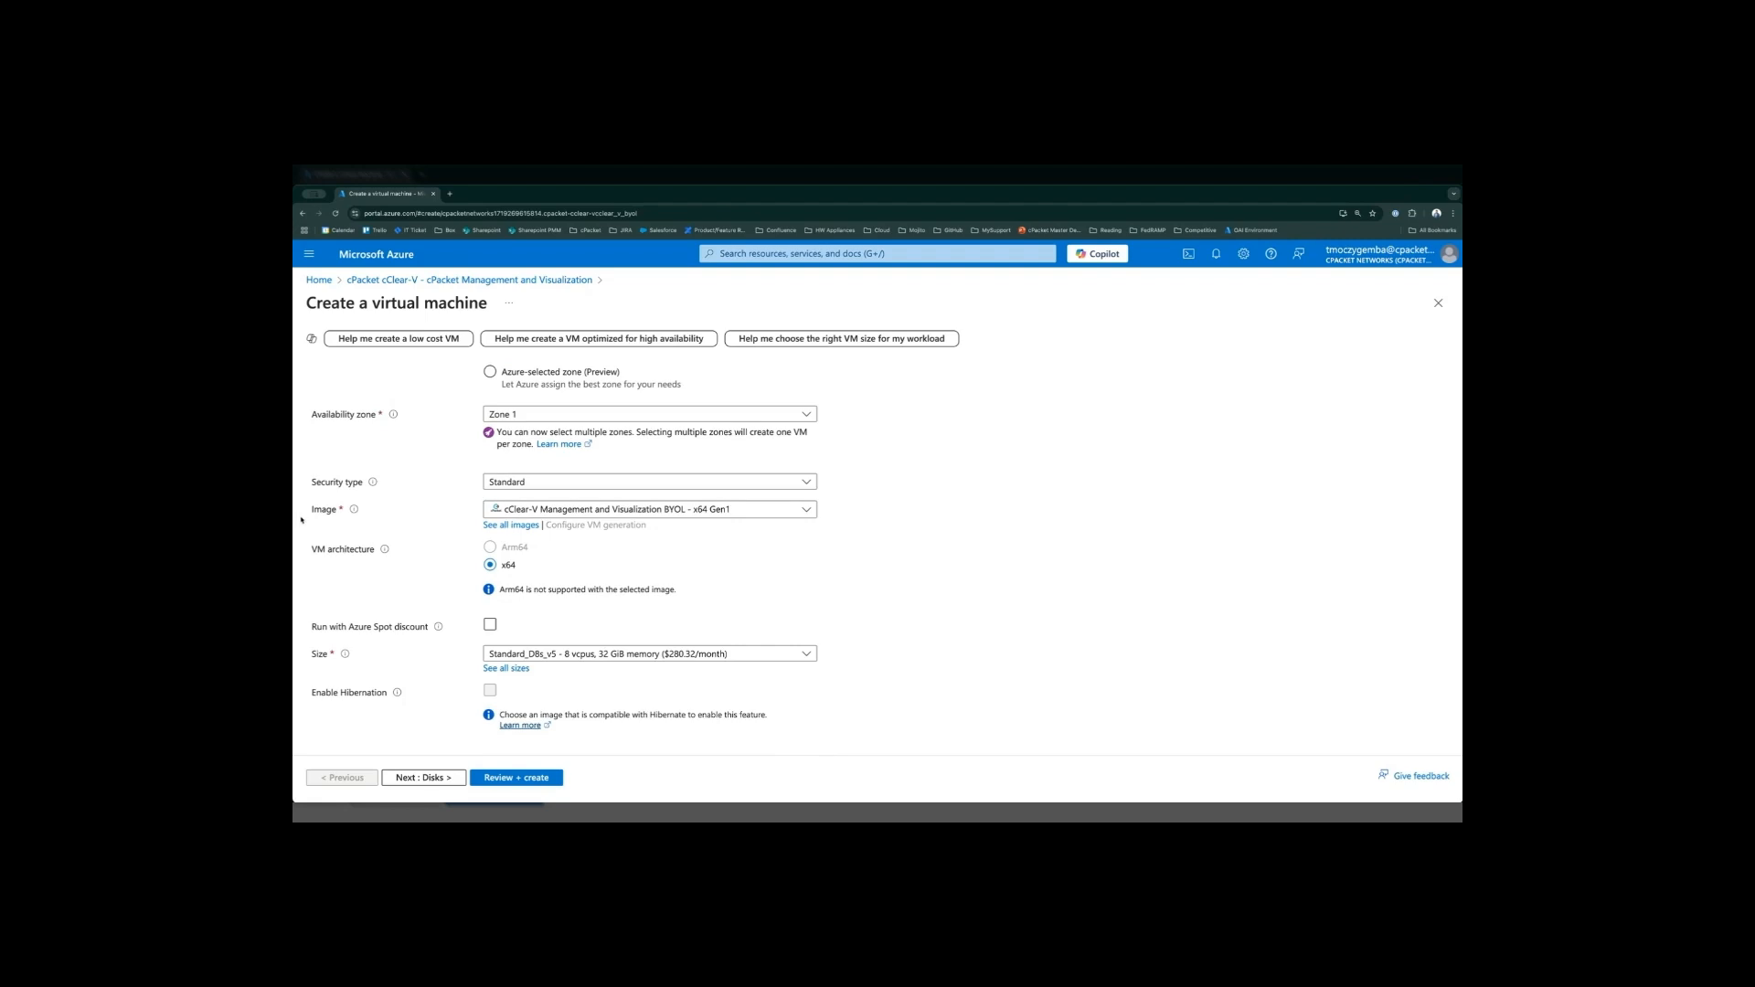
pyautogui.click(808, 510)
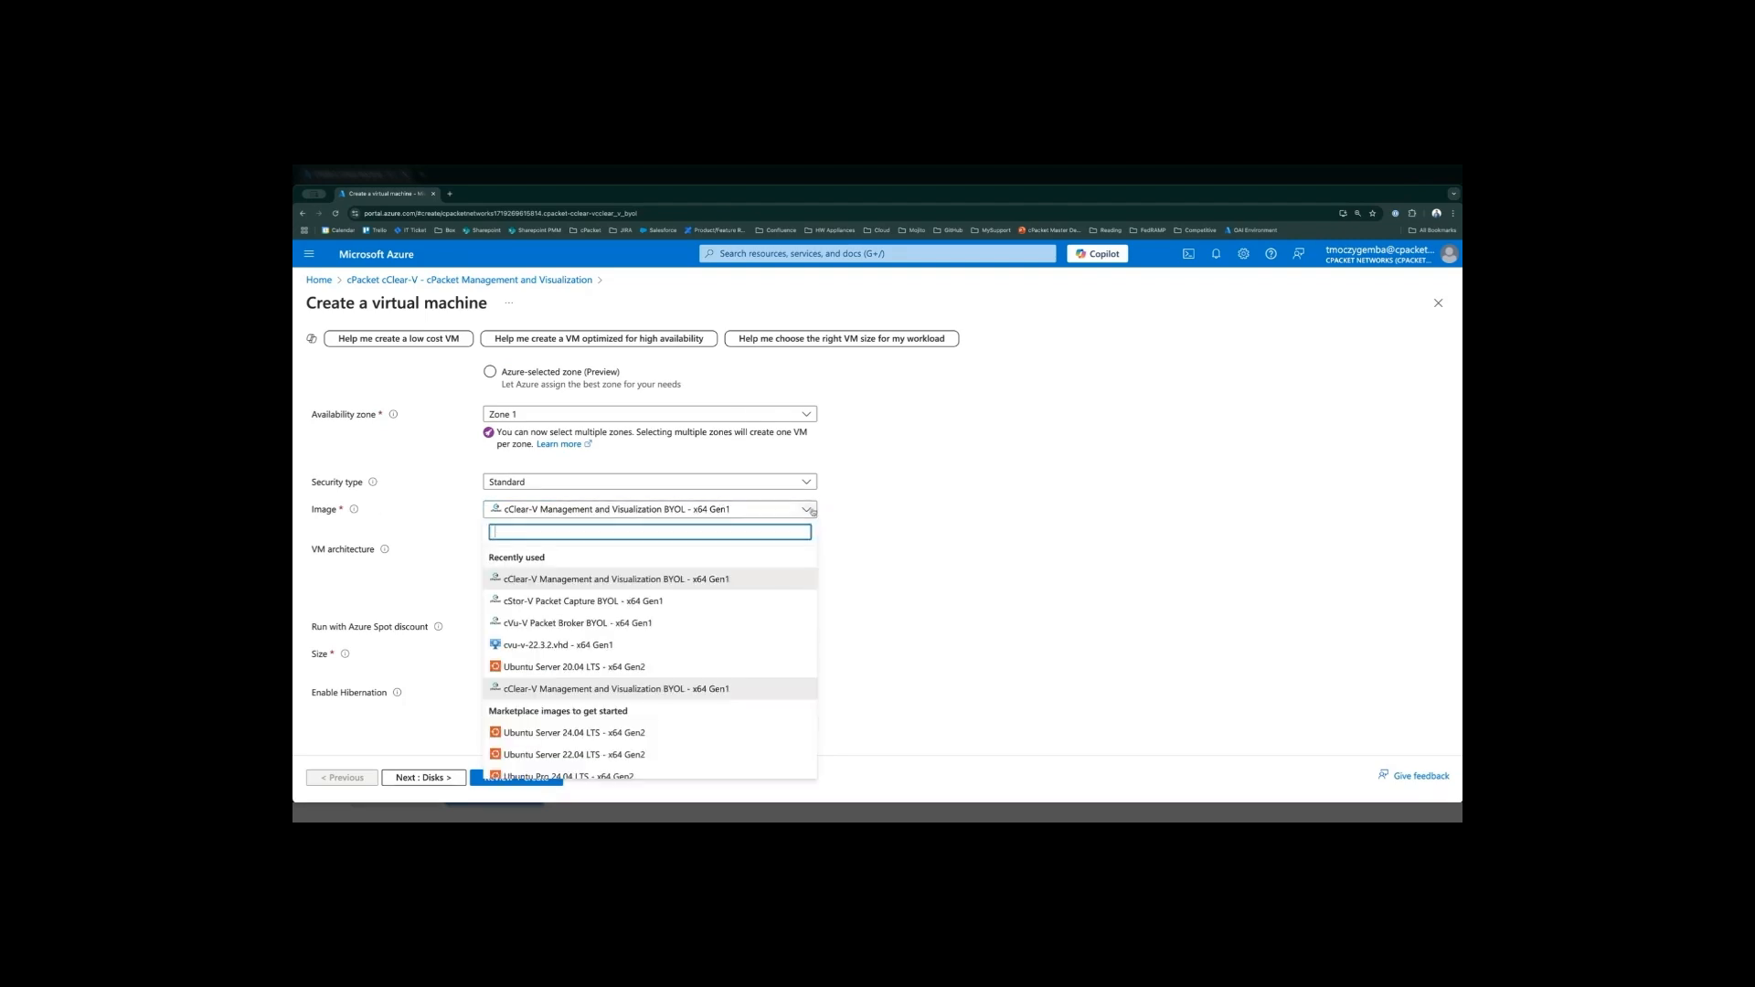
pyautogui.click(875, 534)
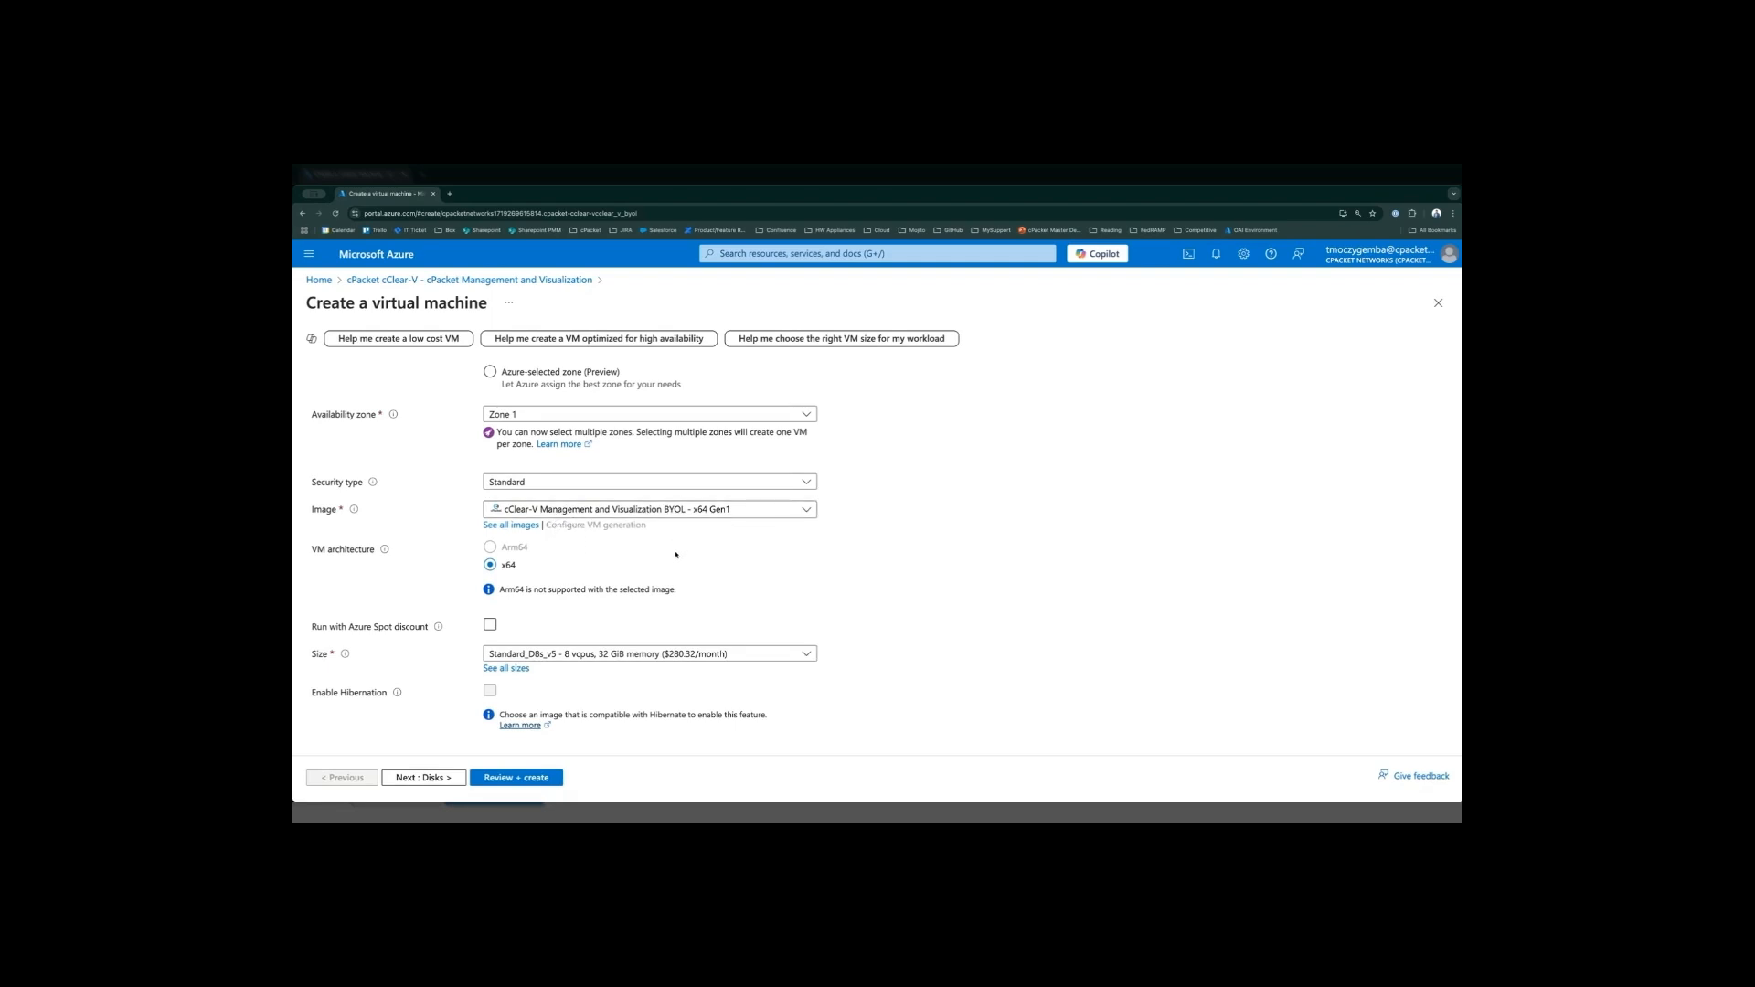
pyautogui.scroll(-1, 676, 555)
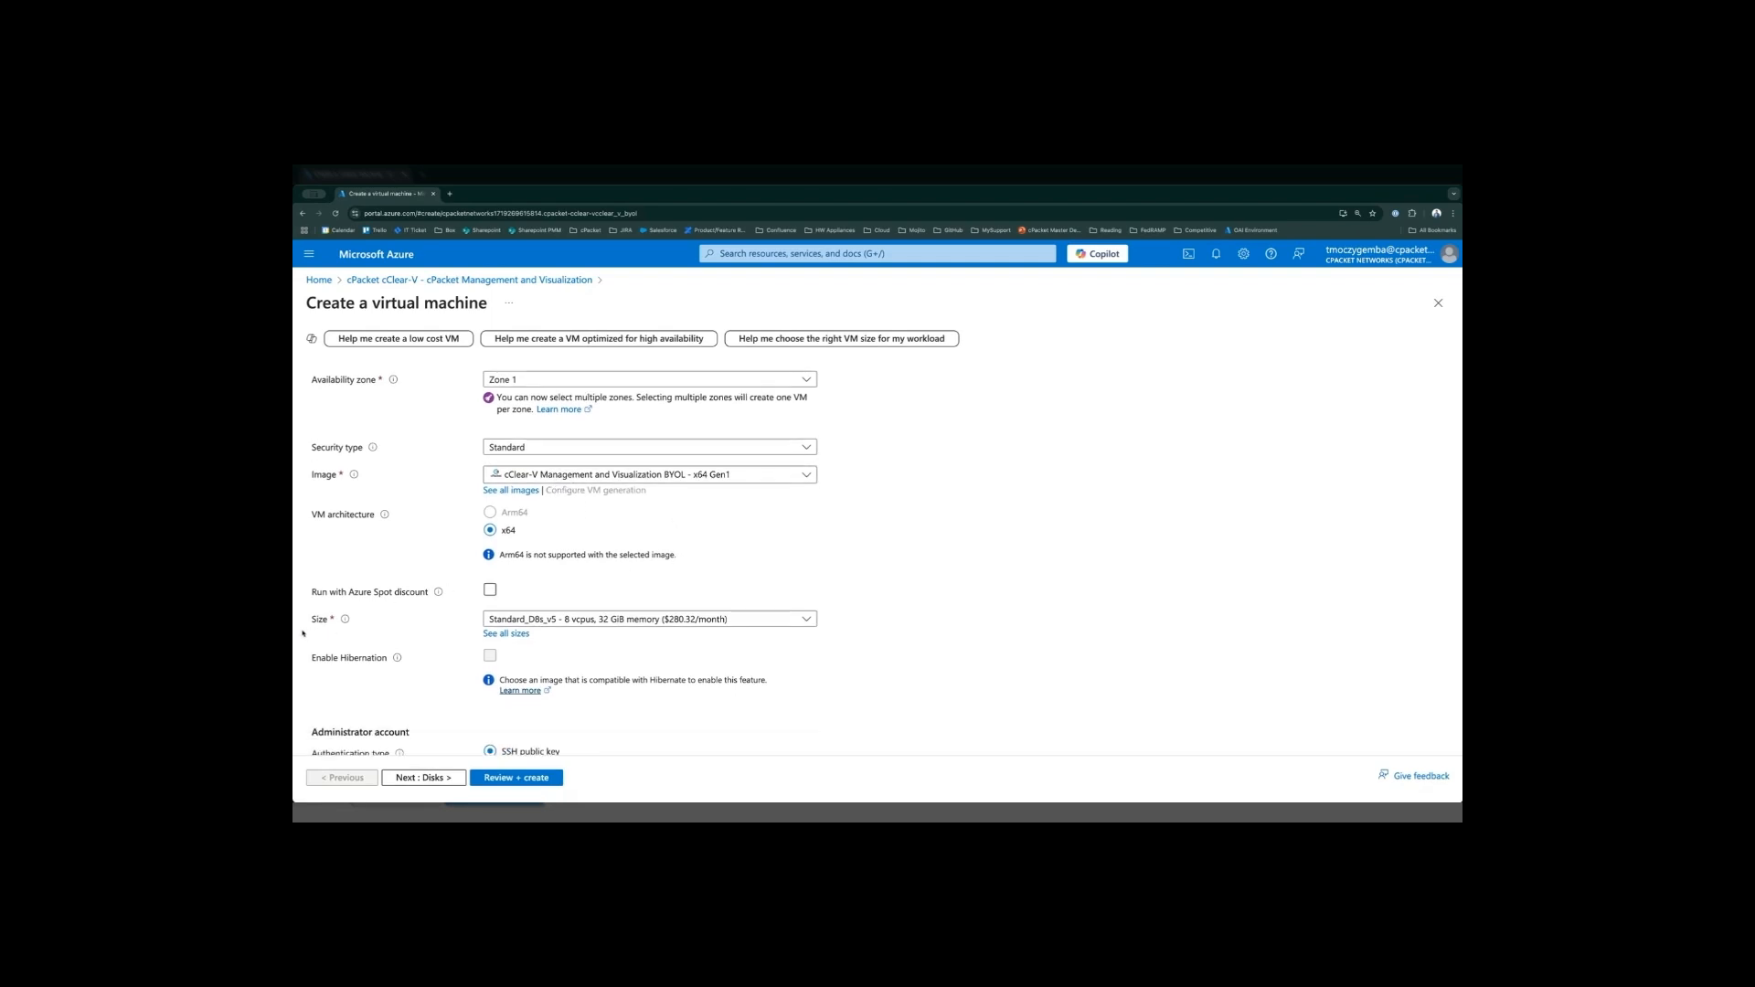
pyautogui.moveTo(309, 626); pyautogui.dragTo(328, 625)
pyautogui.click(858, 629)
# - Set the administrator account's username to ubuntu
pyautogui.scroll(-1, 850, 627)
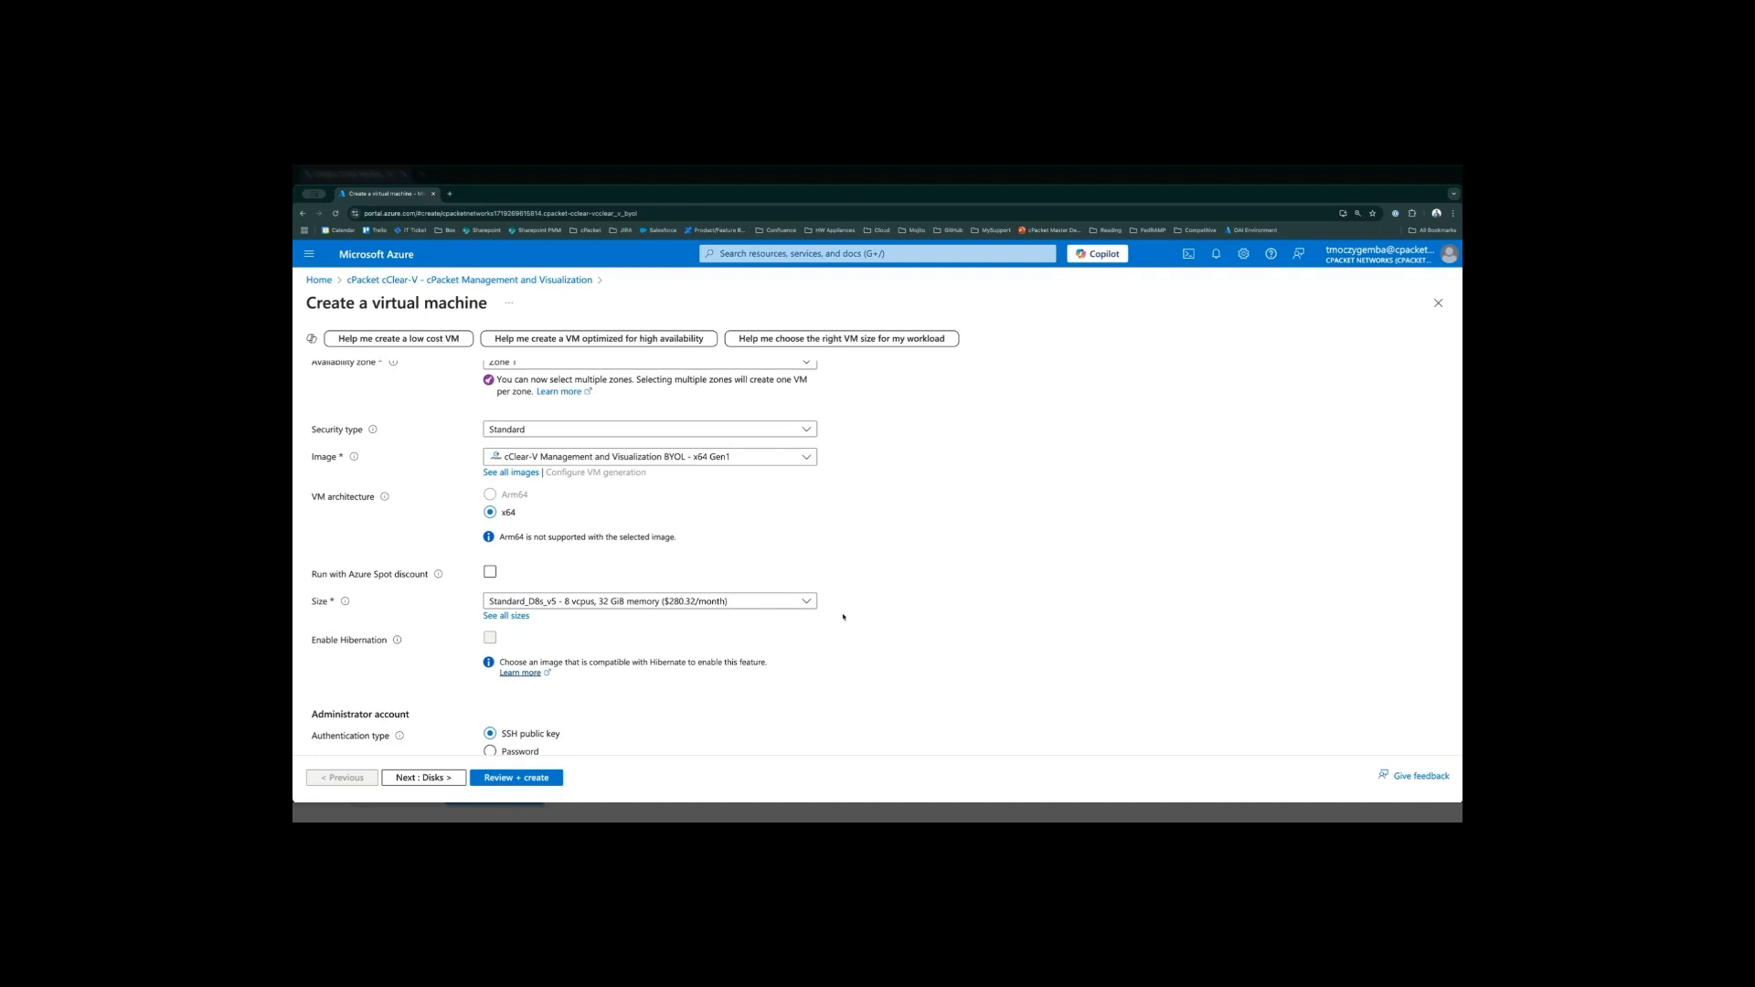
pyautogui.scroll(-2, 859, 616)
pyautogui.scroll(-1, 896, 606)
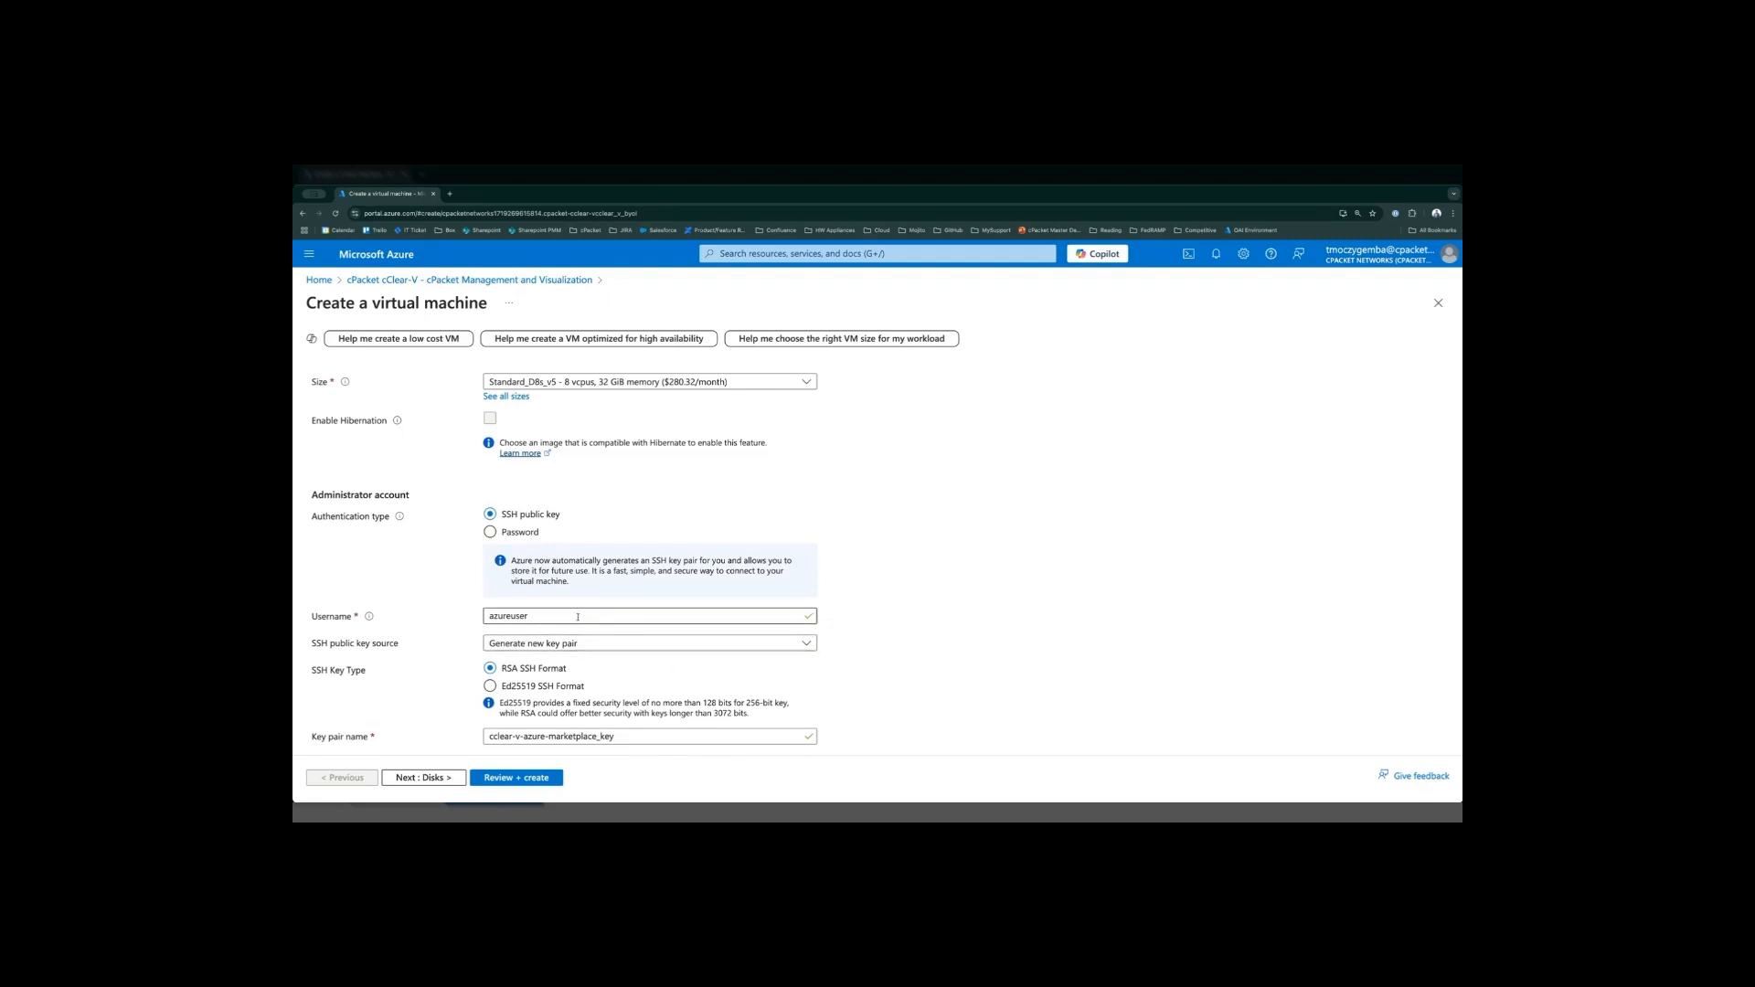
pyautogui.moveTo(307, 738); pyautogui.dragTo(377, 738)
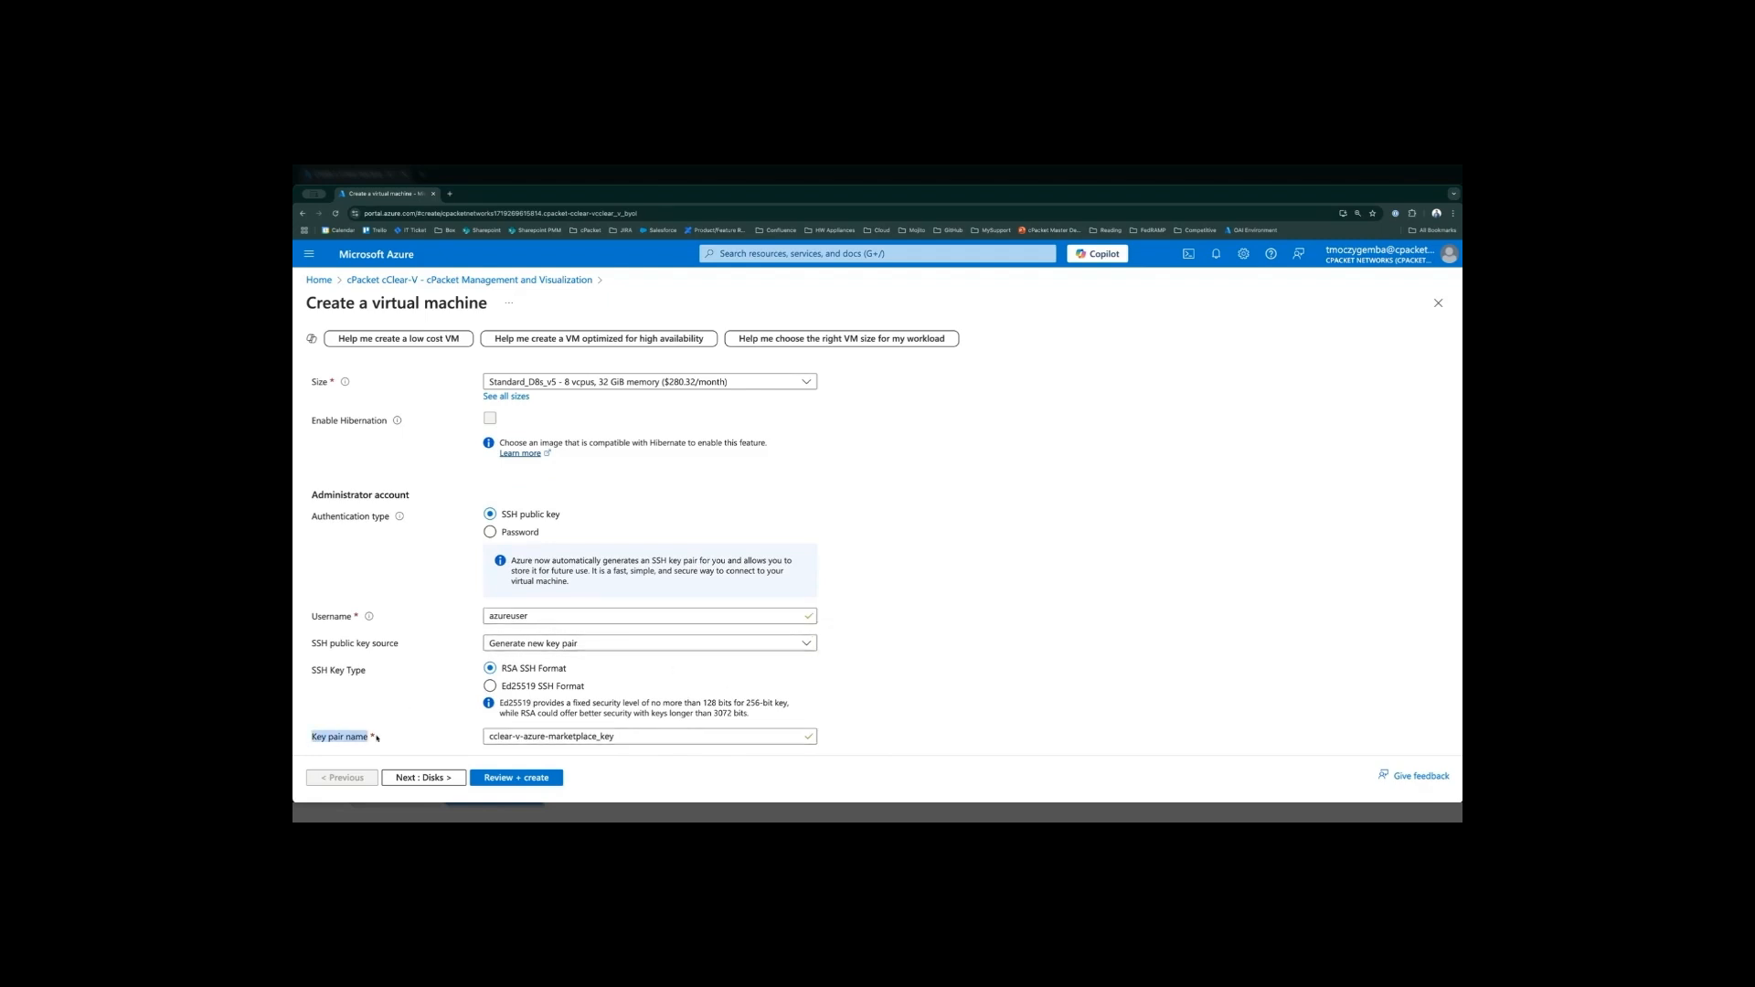
pyautogui.click(404, 743)
pyautogui.moveTo(309, 622); pyautogui.dragTo(360, 617)
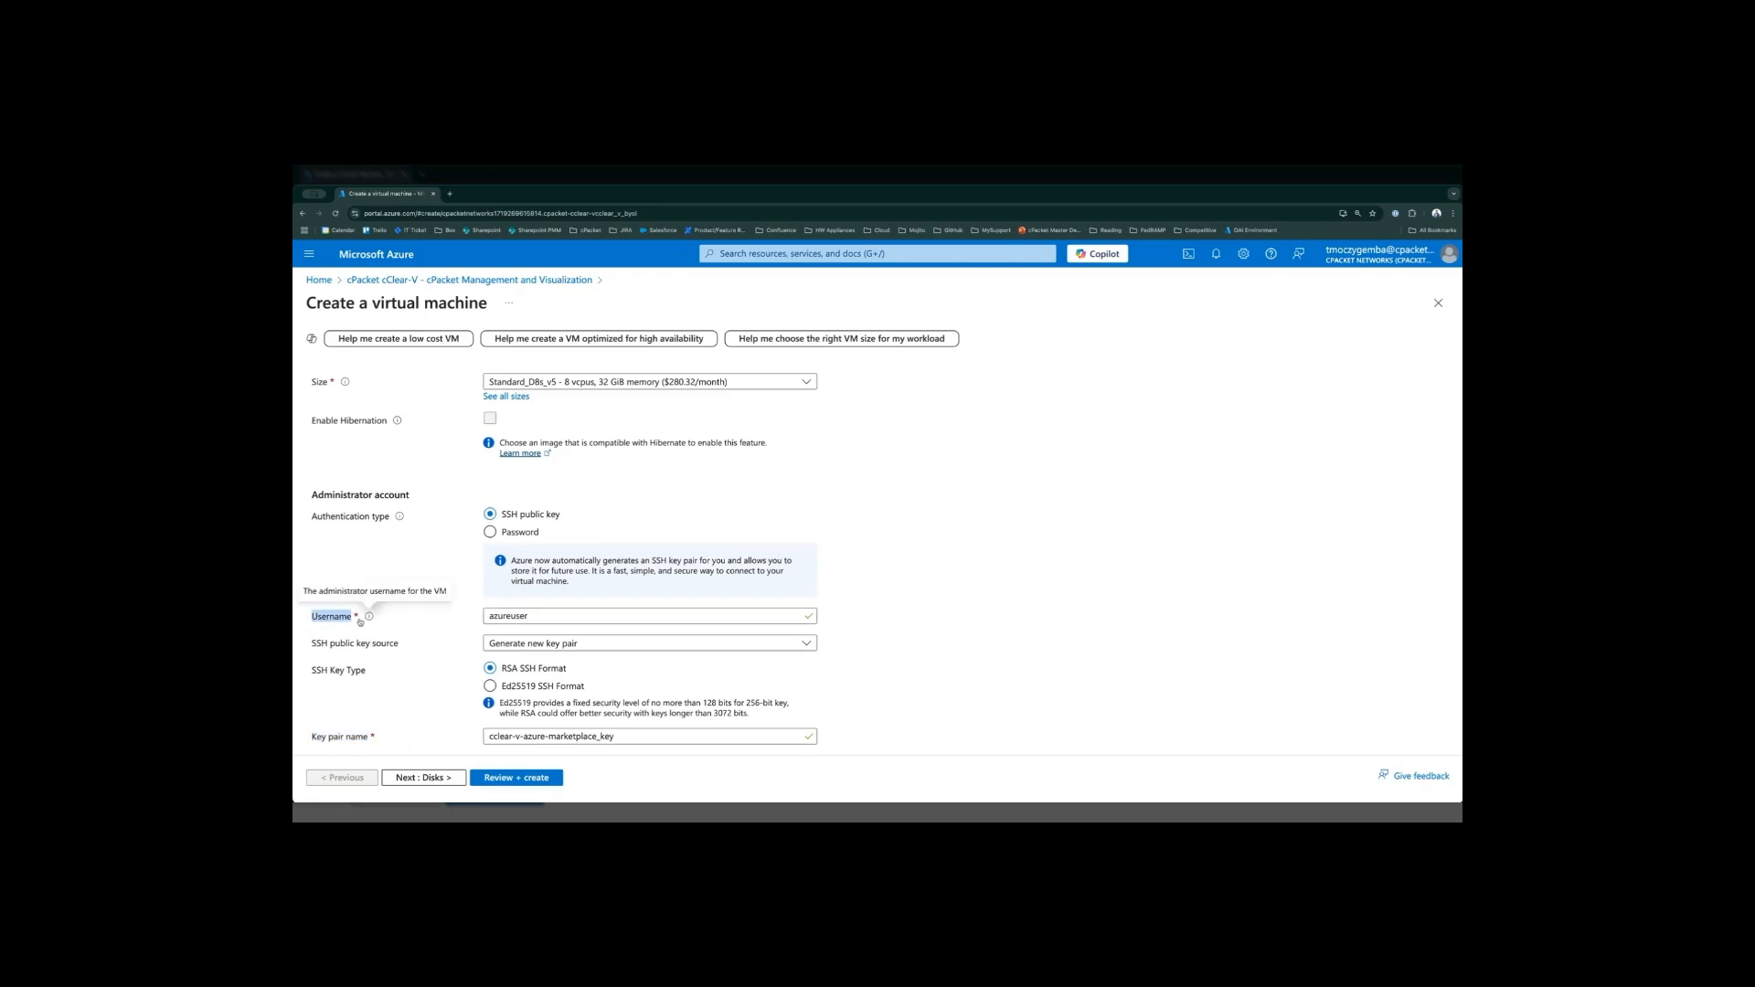
pyautogui.doubleClick(589, 617)
pyautogui.write('ubuntu')
pyautogui.click(851, 578)
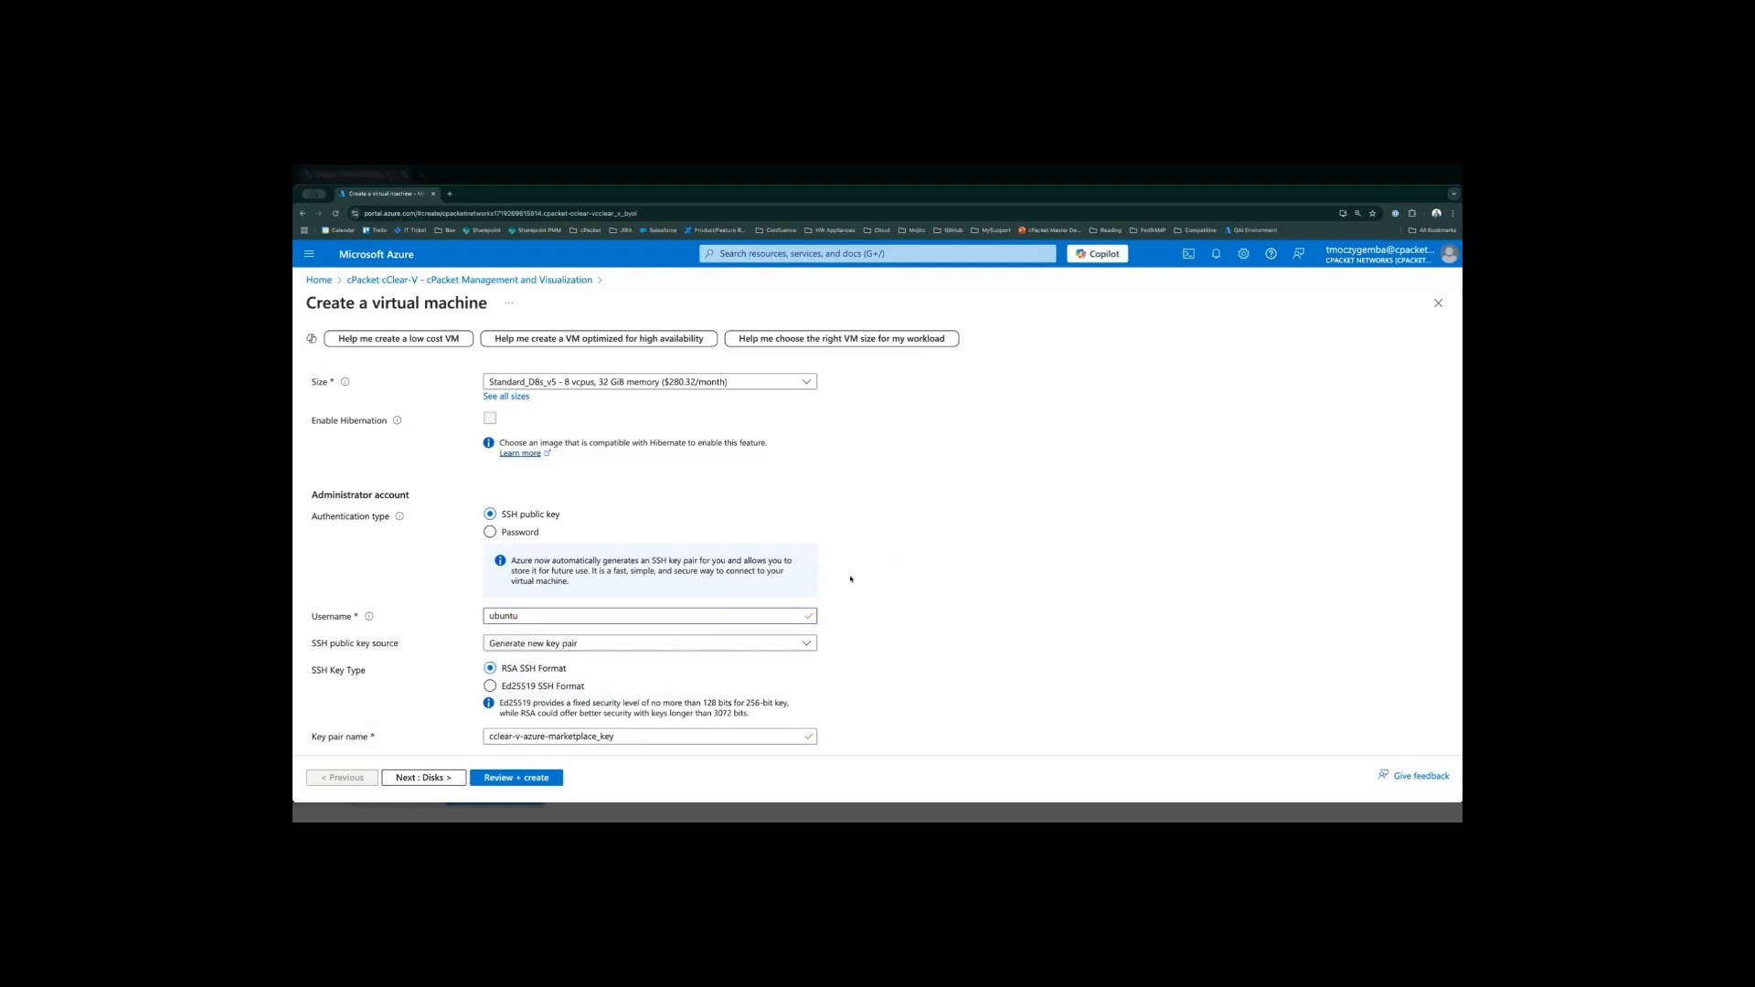
pyautogui.click(505, 617)
pyautogui.click(904, 617)
# - Proceed to the disk settings and start a new data disk with a size of 256 GiB (P15)
pyautogui.click(421, 779)
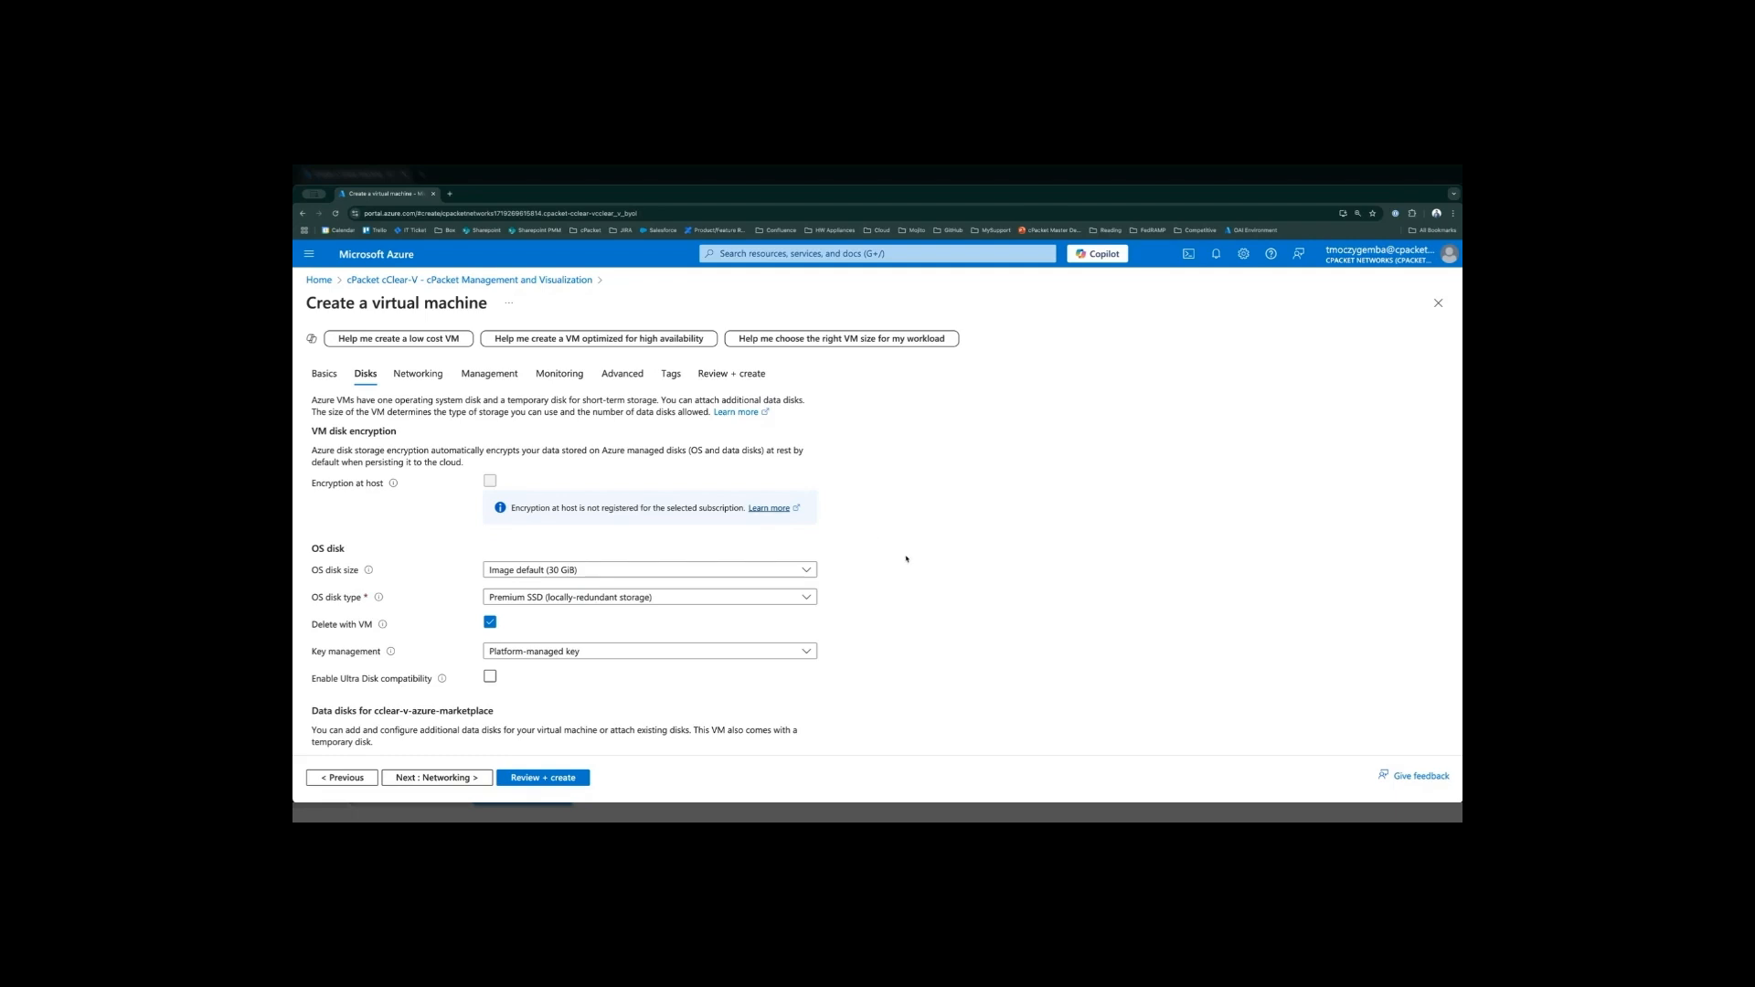
pyautogui.scroll(-2, 905, 559)
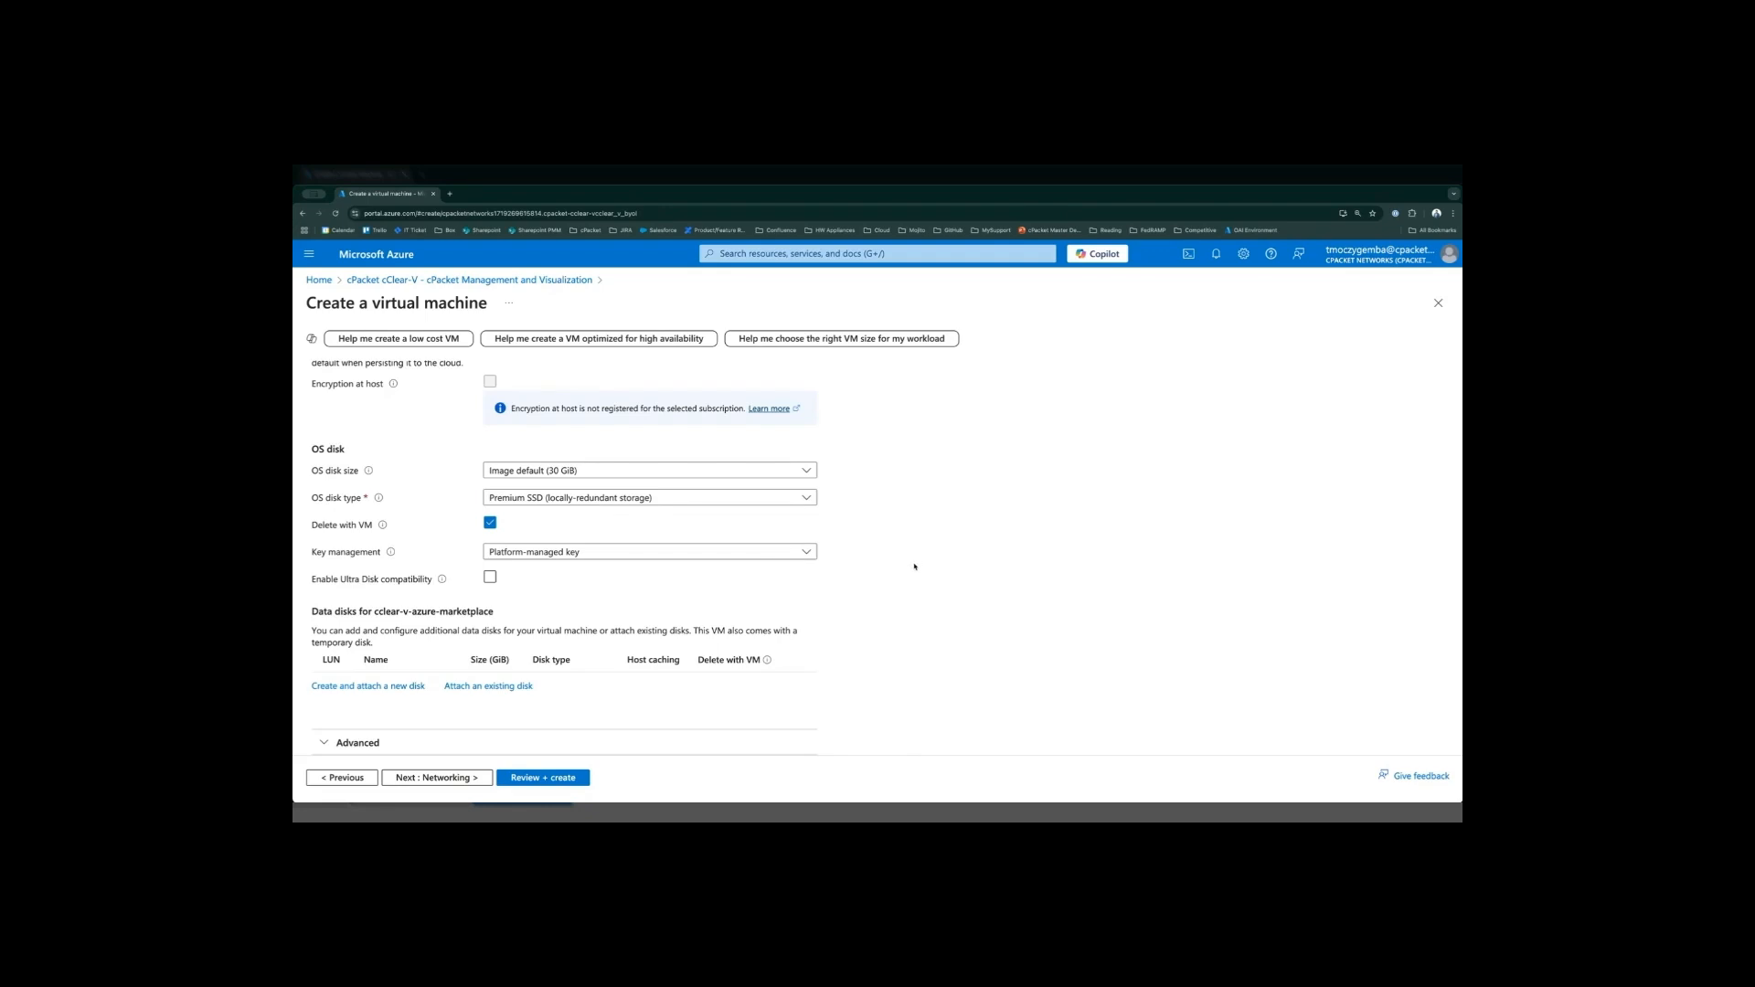
pyautogui.click(365, 686)
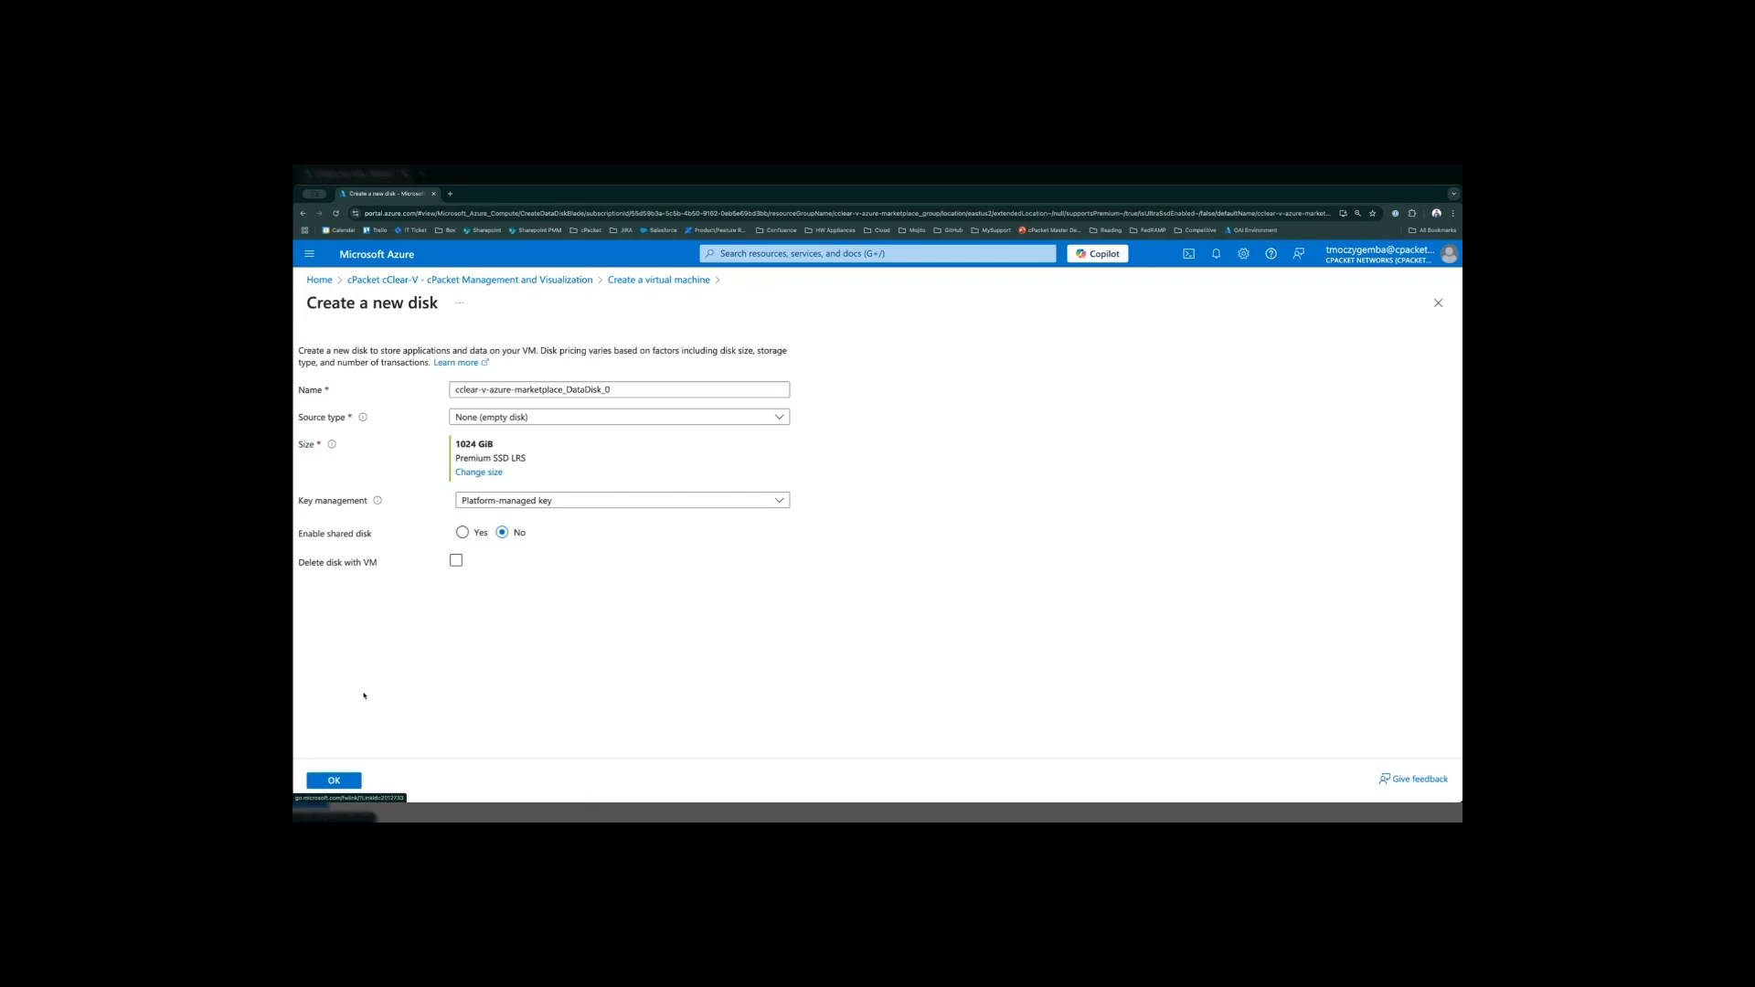
pyautogui.click(479, 473)
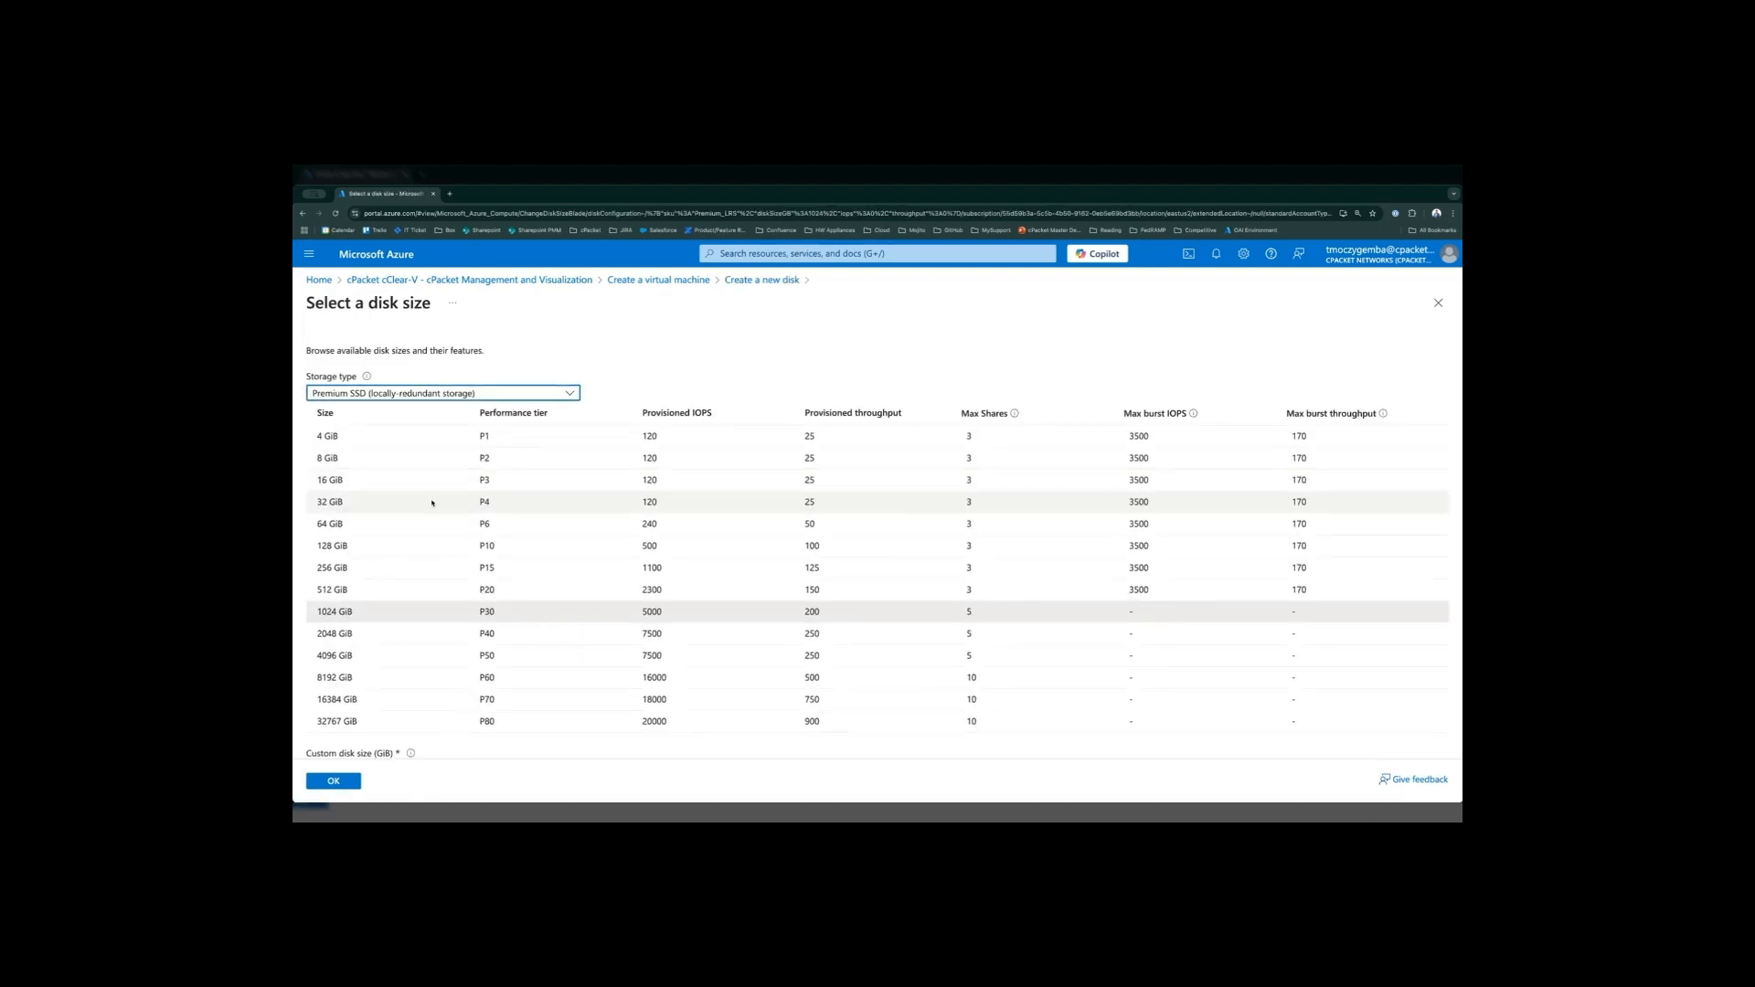
pyautogui.click(386, 568)
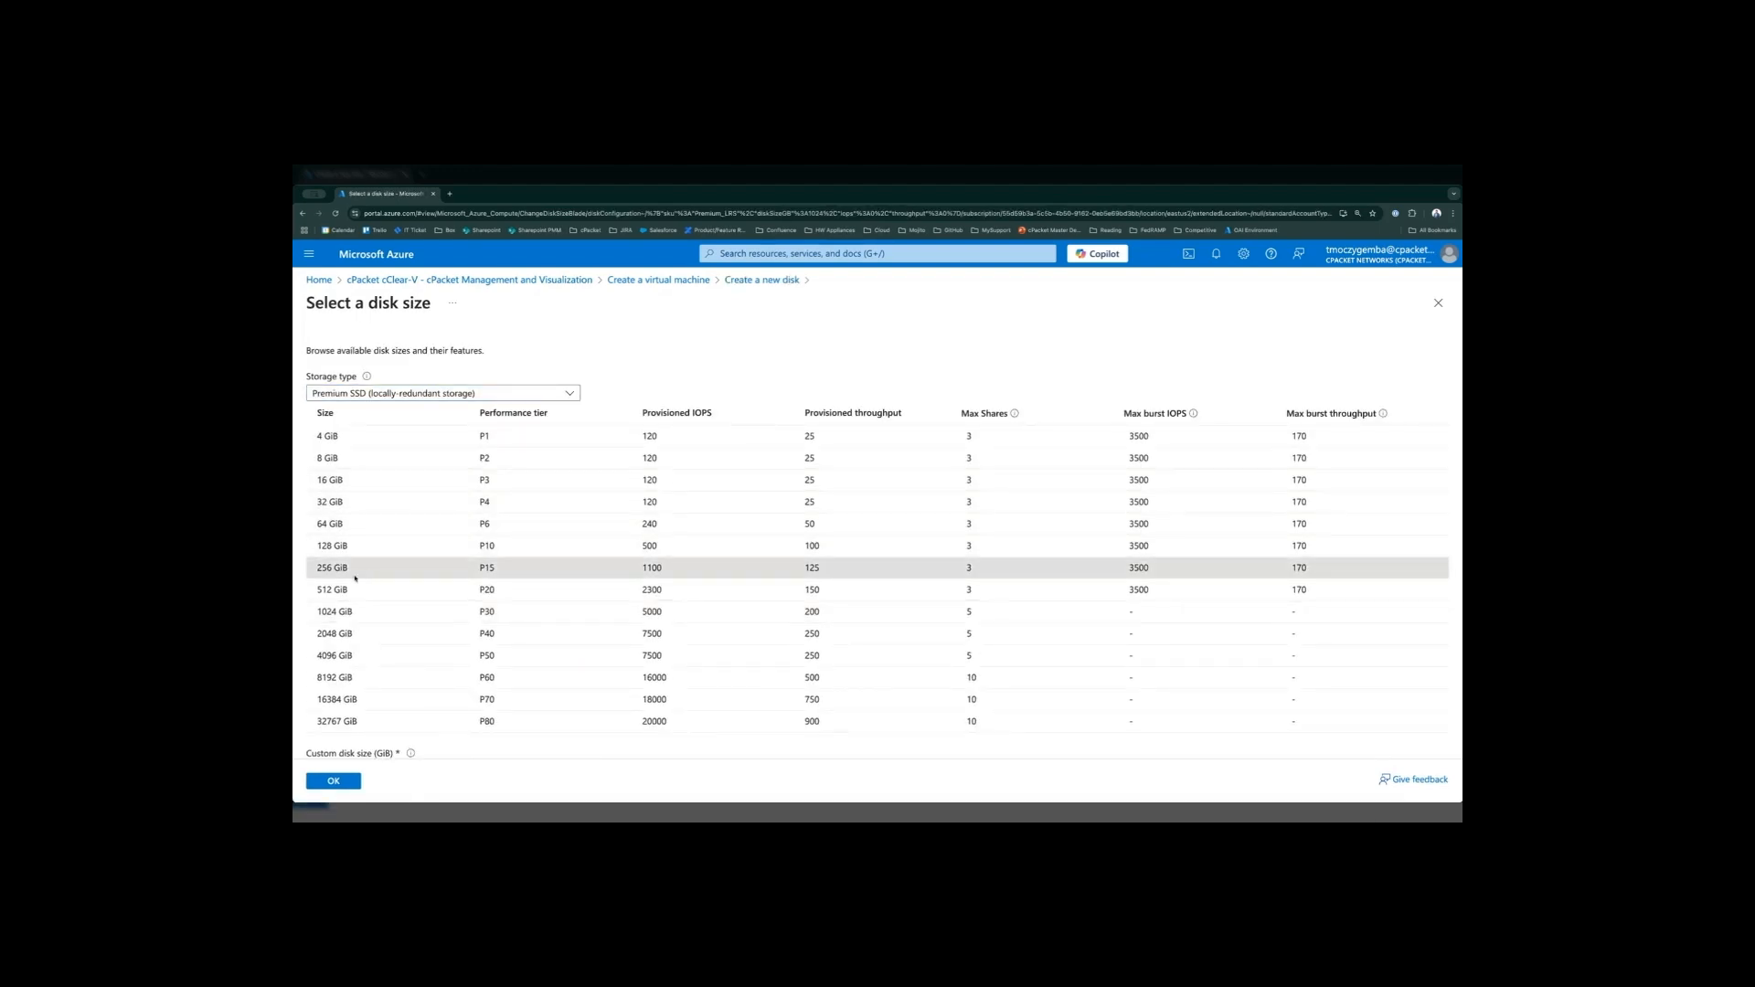
pyautogui.moveTo(495, 569); pyautogui.dragTo(472, 573)
pyautogui.click(519, 569)
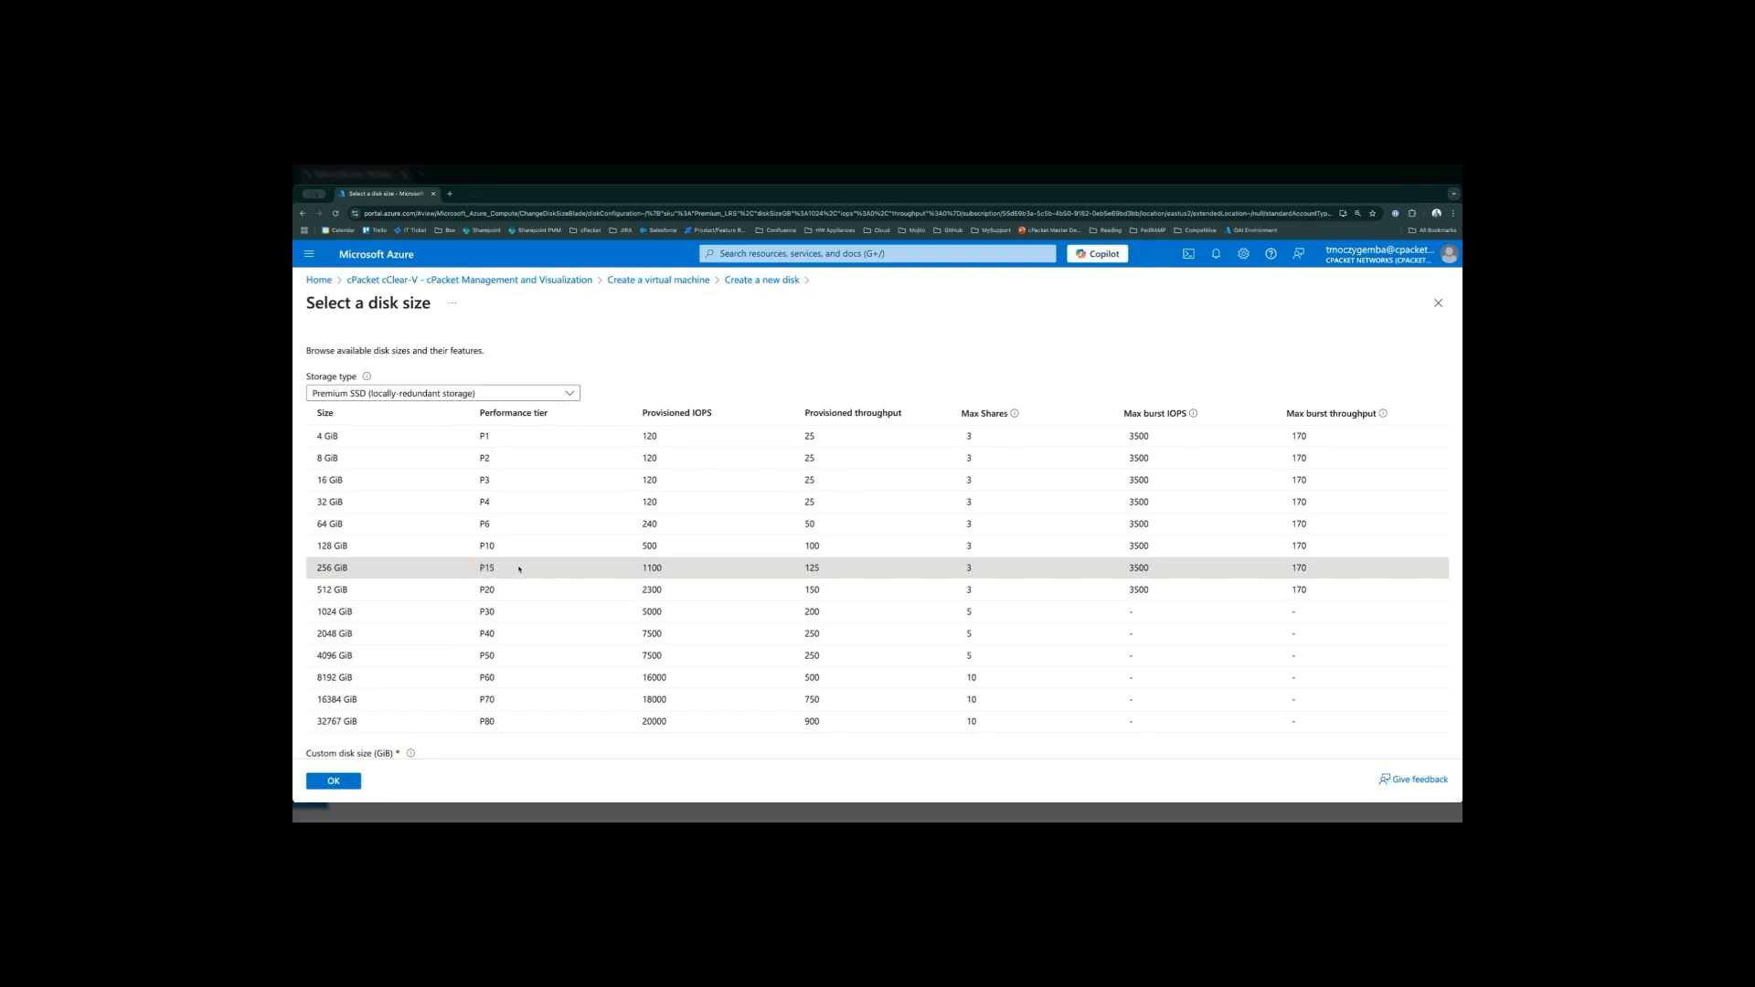
pyautogui.click(334, 781)
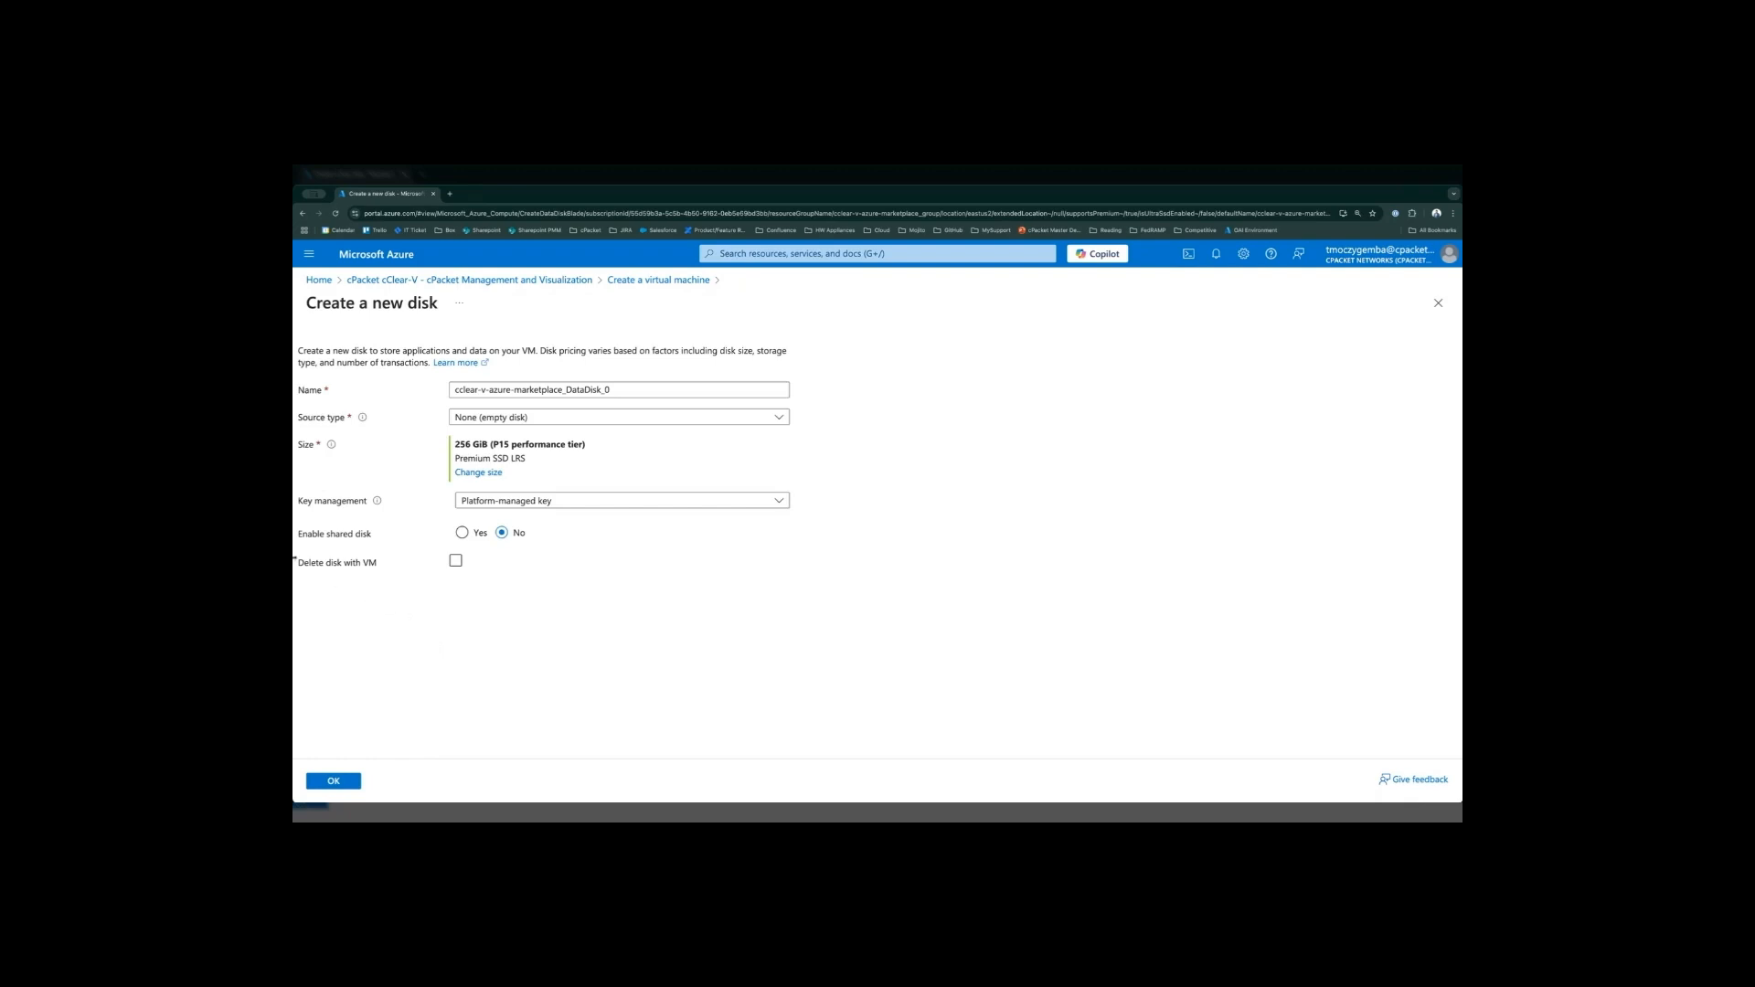
# - Set the new data disk to be deleted with the VM and attach it
pyautogui.moveTo(301, 567); pyautogui.dragTo(376, 569)
pyautogui.click(457, 563)
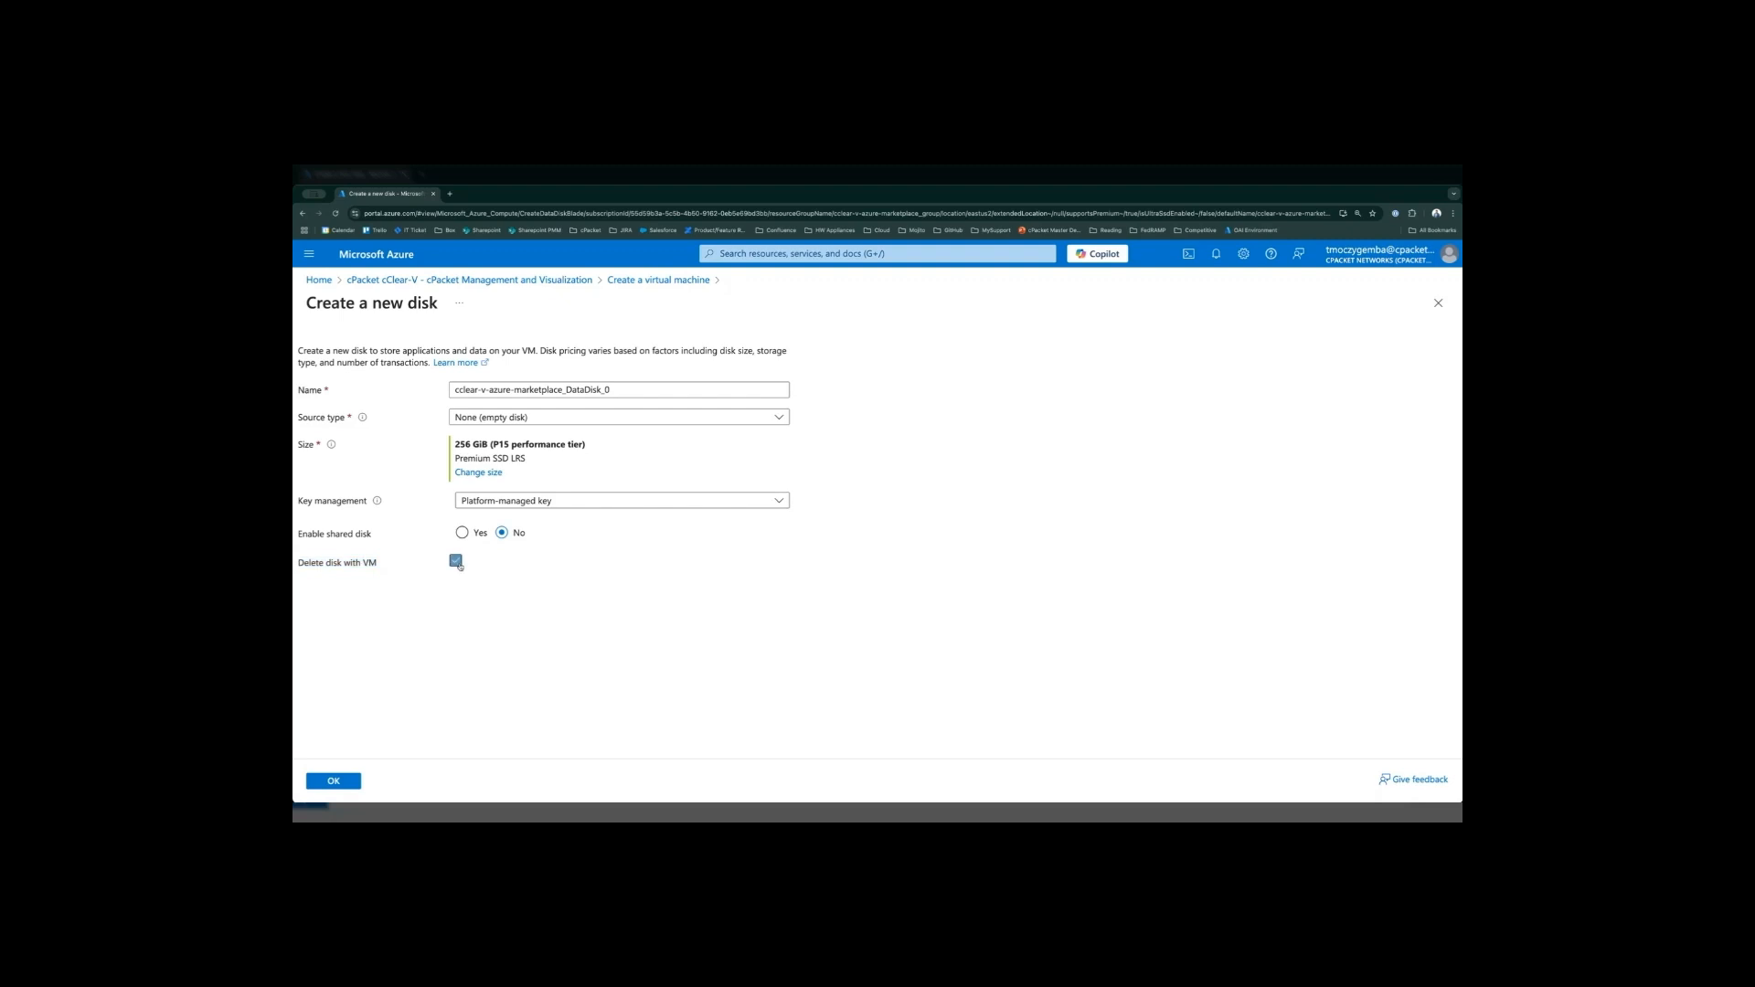
pyautogui.click(347, 782)
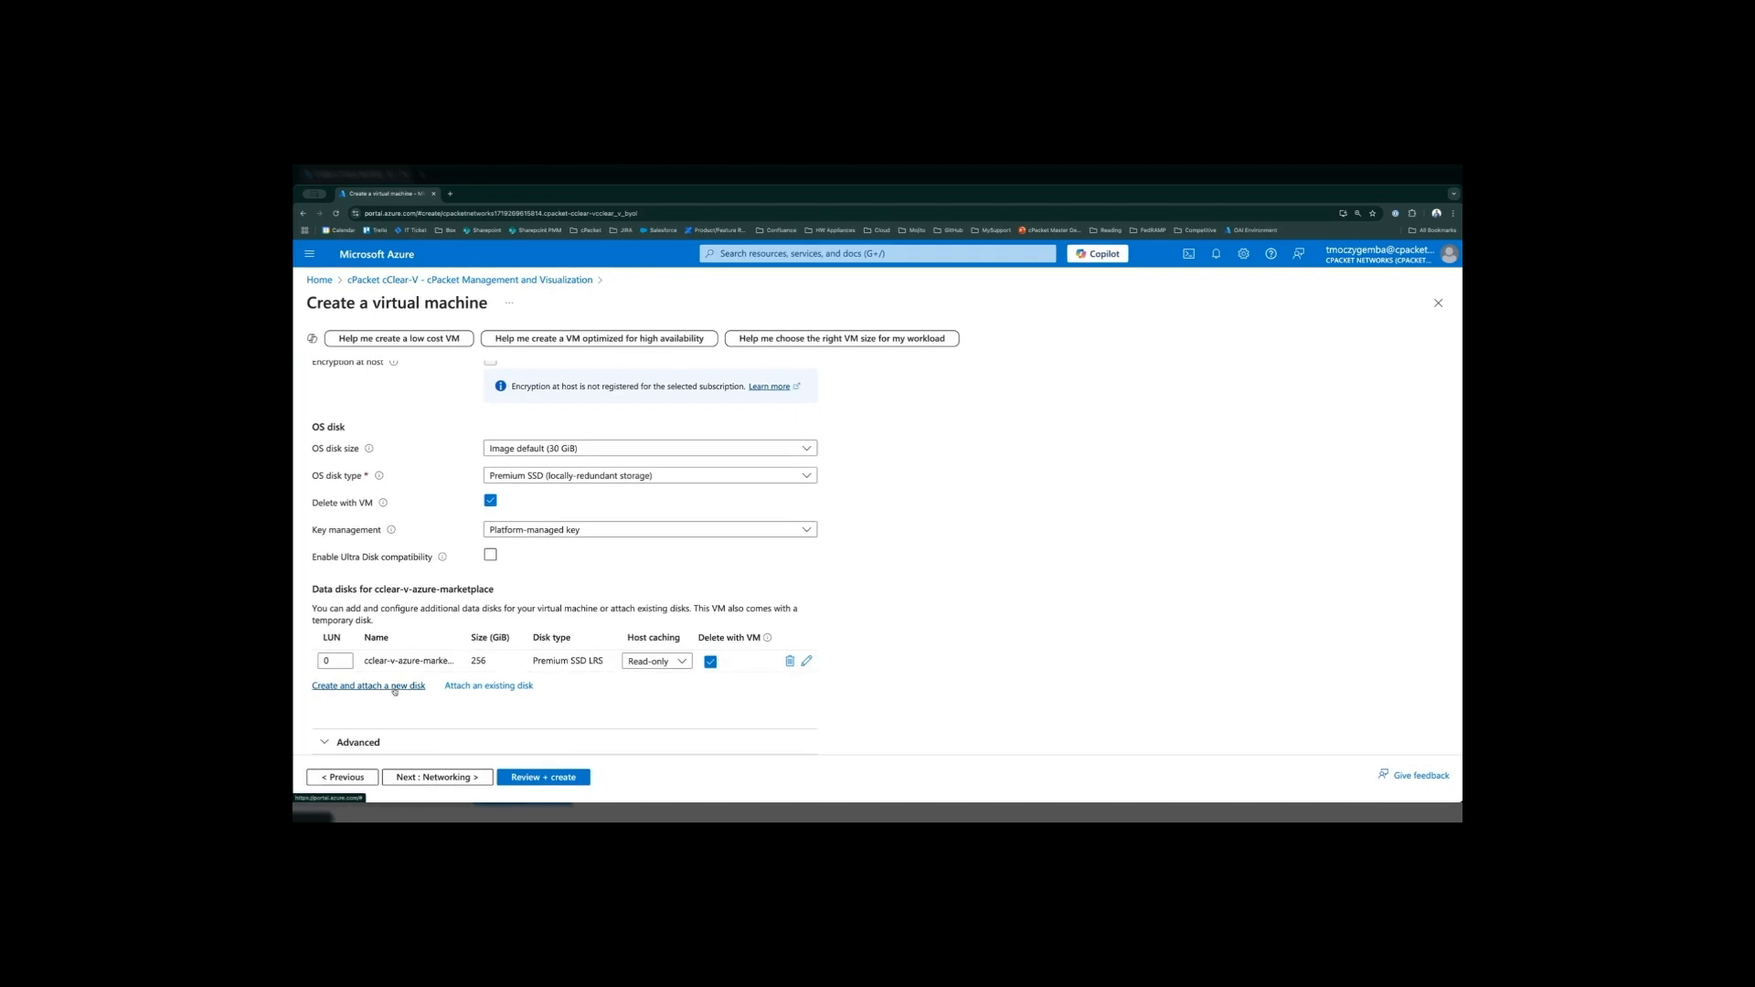
# - Create and attach a second data disk of 256 GiB that is deleted with the VM
pyautogui.click(394, 687)
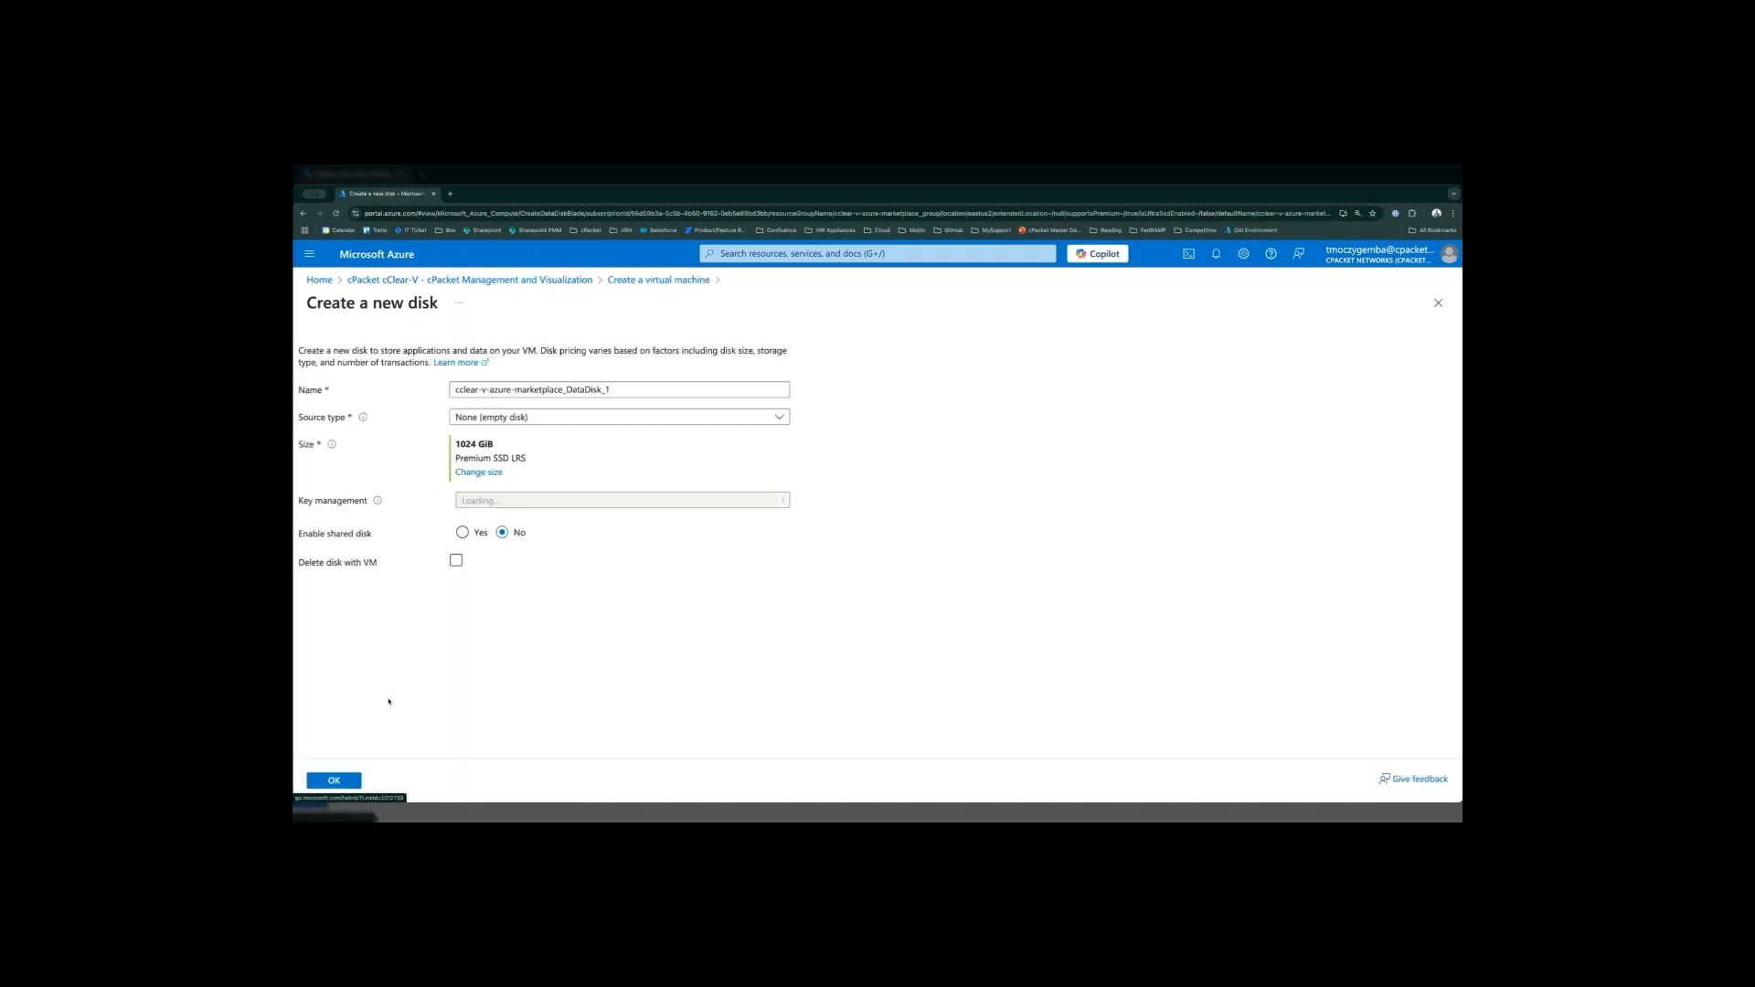
pyautogui.click(479, 473)
pyautogui.click(370, 568)
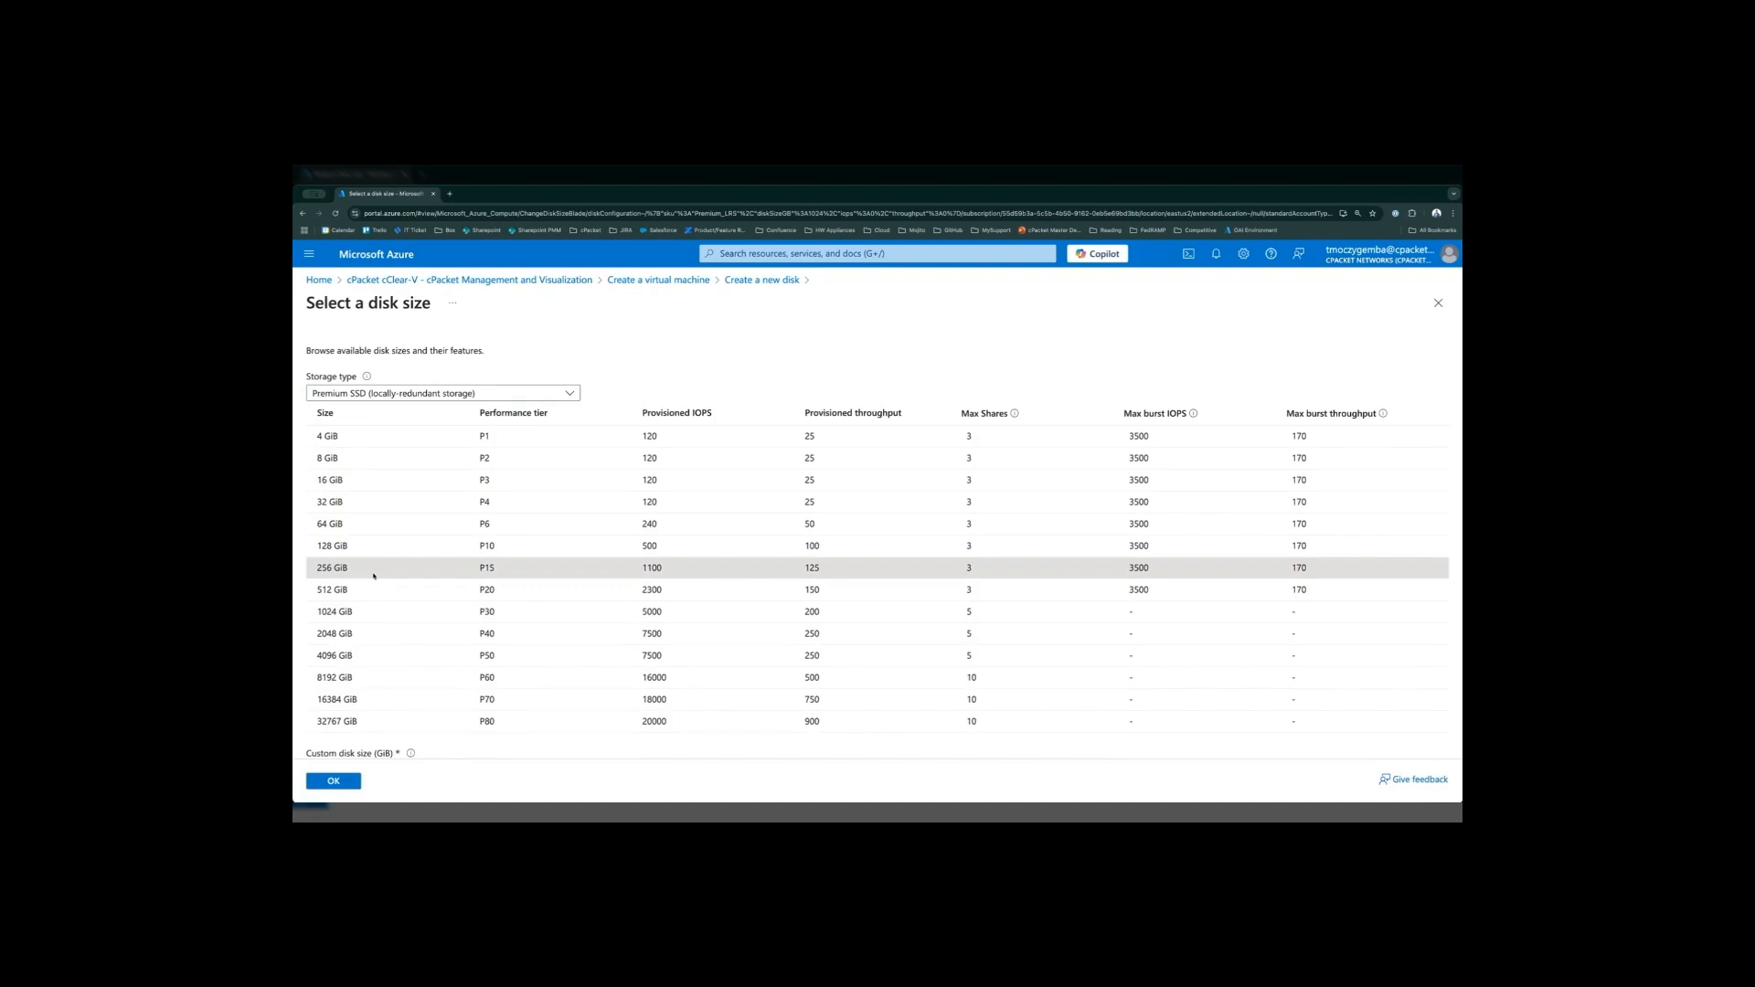
pyautogui.click(343, 785)
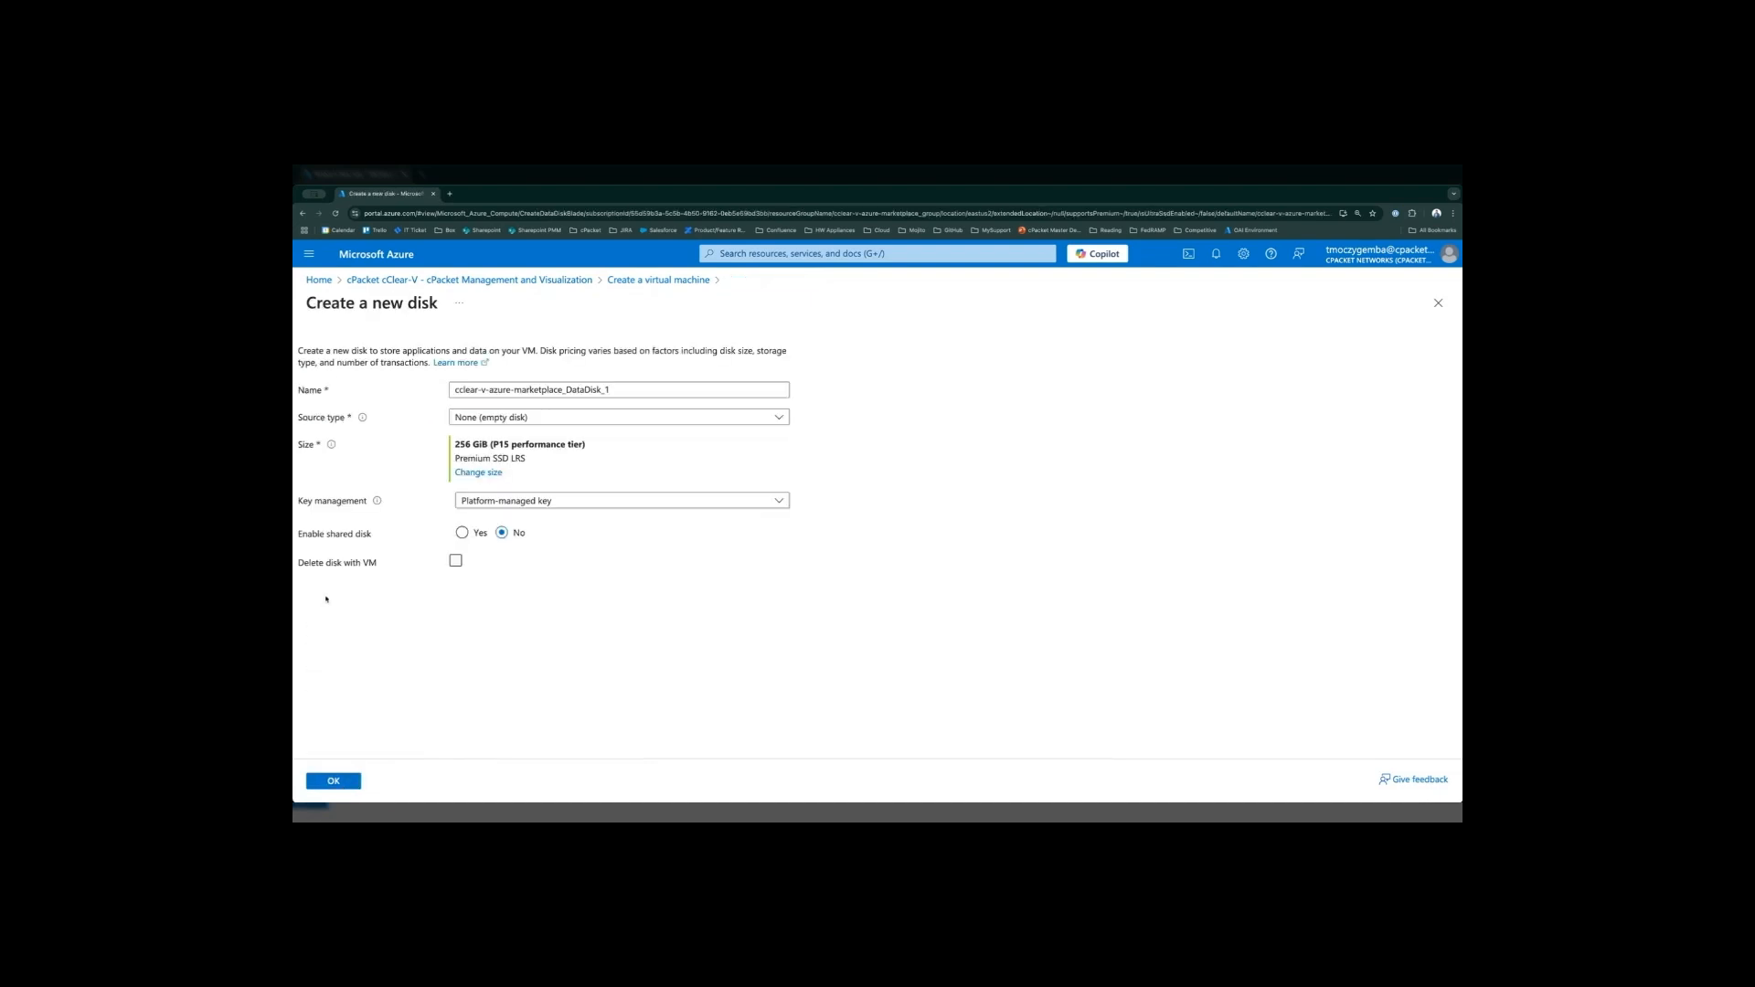
pyautogui.click(460, 564)
pyautogui.click(346, 782)
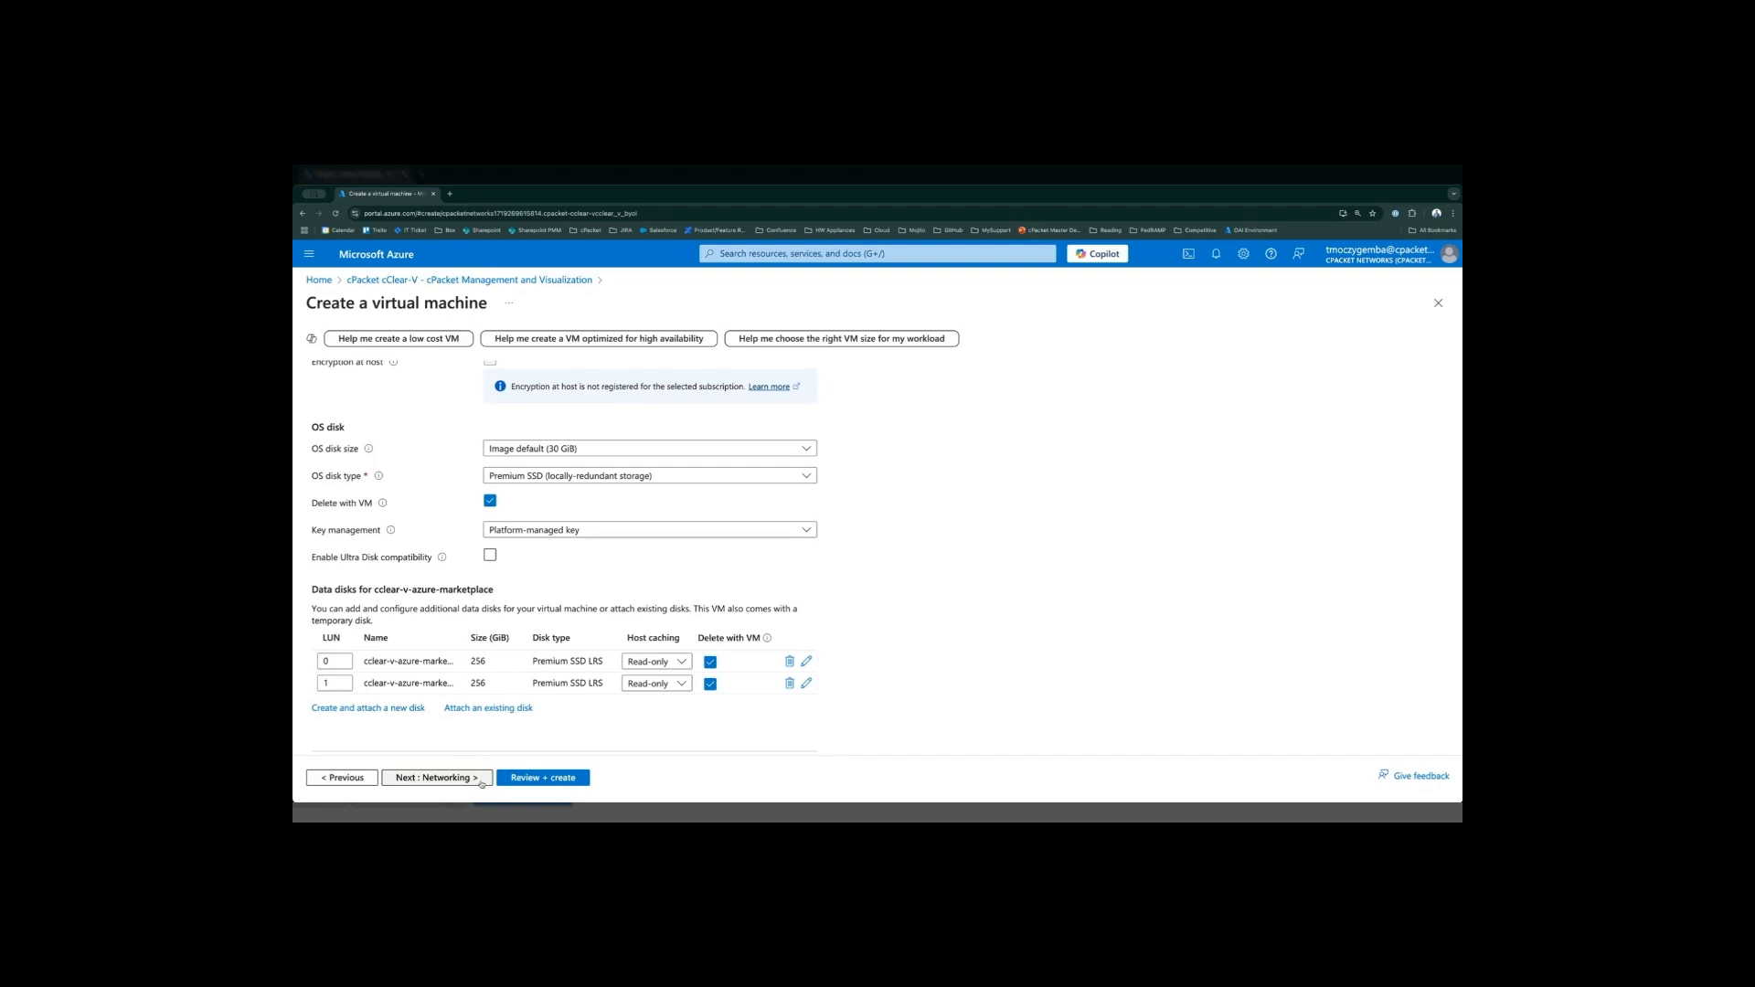
# - Proceed to the networking settings and set the public IP and NIC to be deleted when the VM is deleted
pyautogui.click(482, 784)
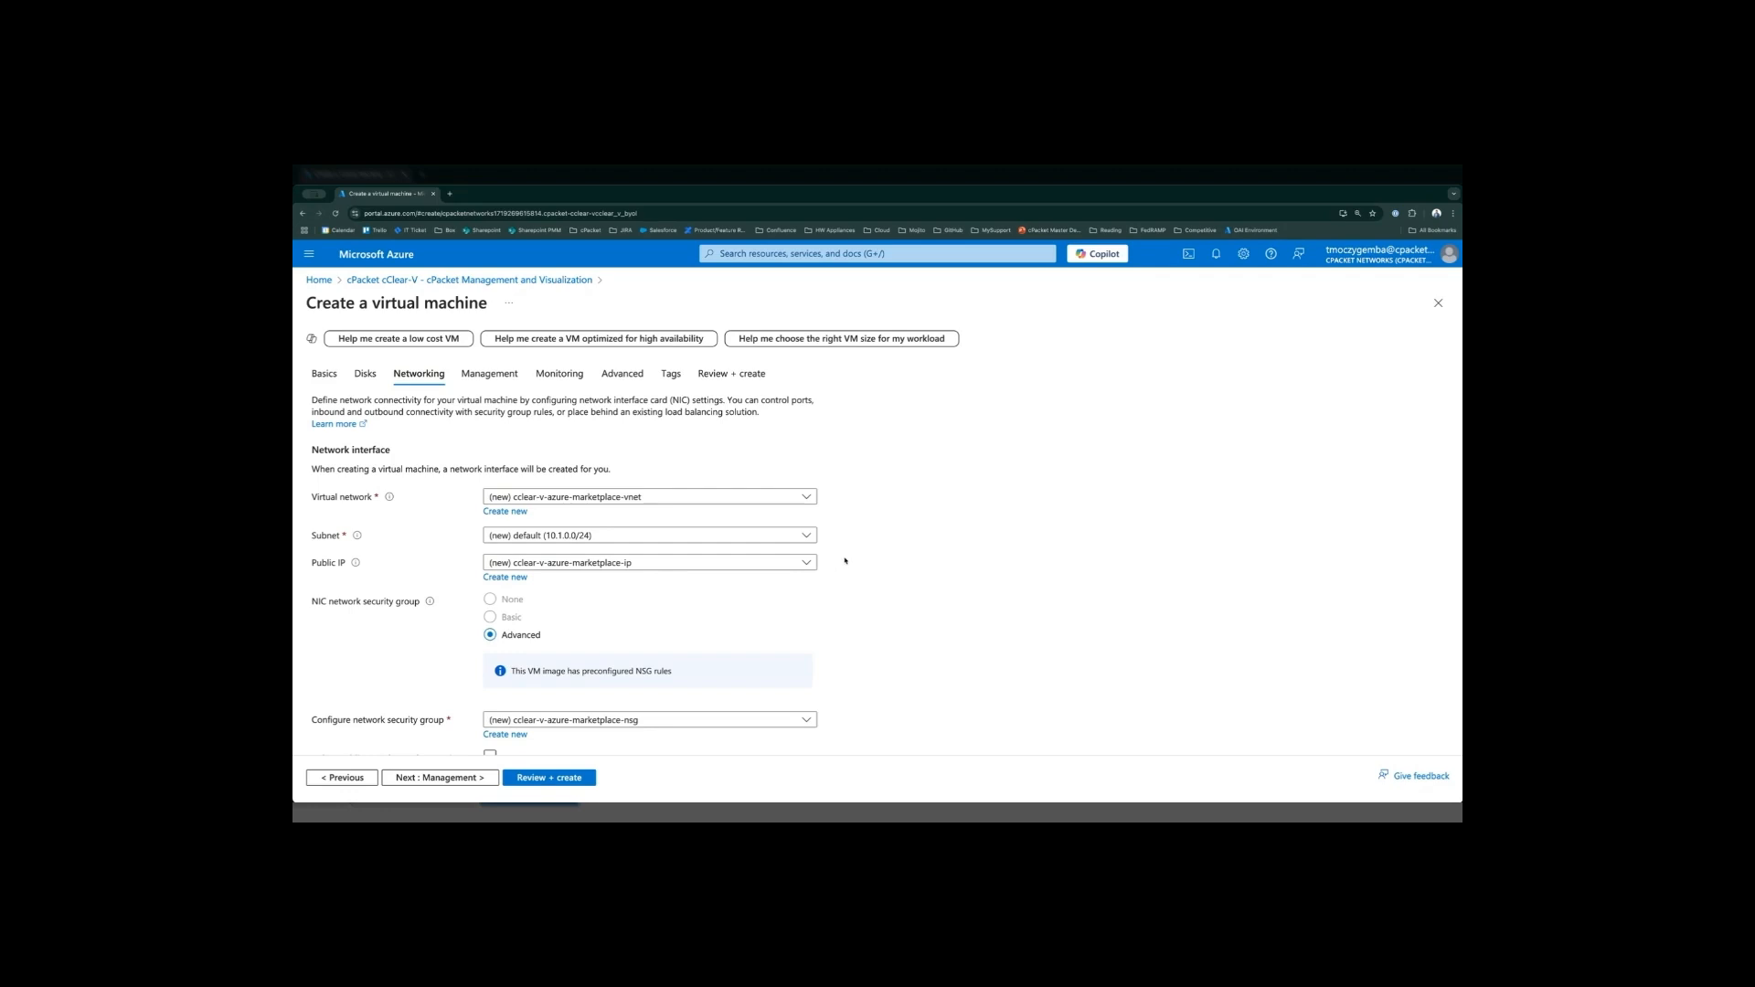
pyautogui.scroll(-1, 854, 569)
pyautogui.scroll(-1, 855, 572)
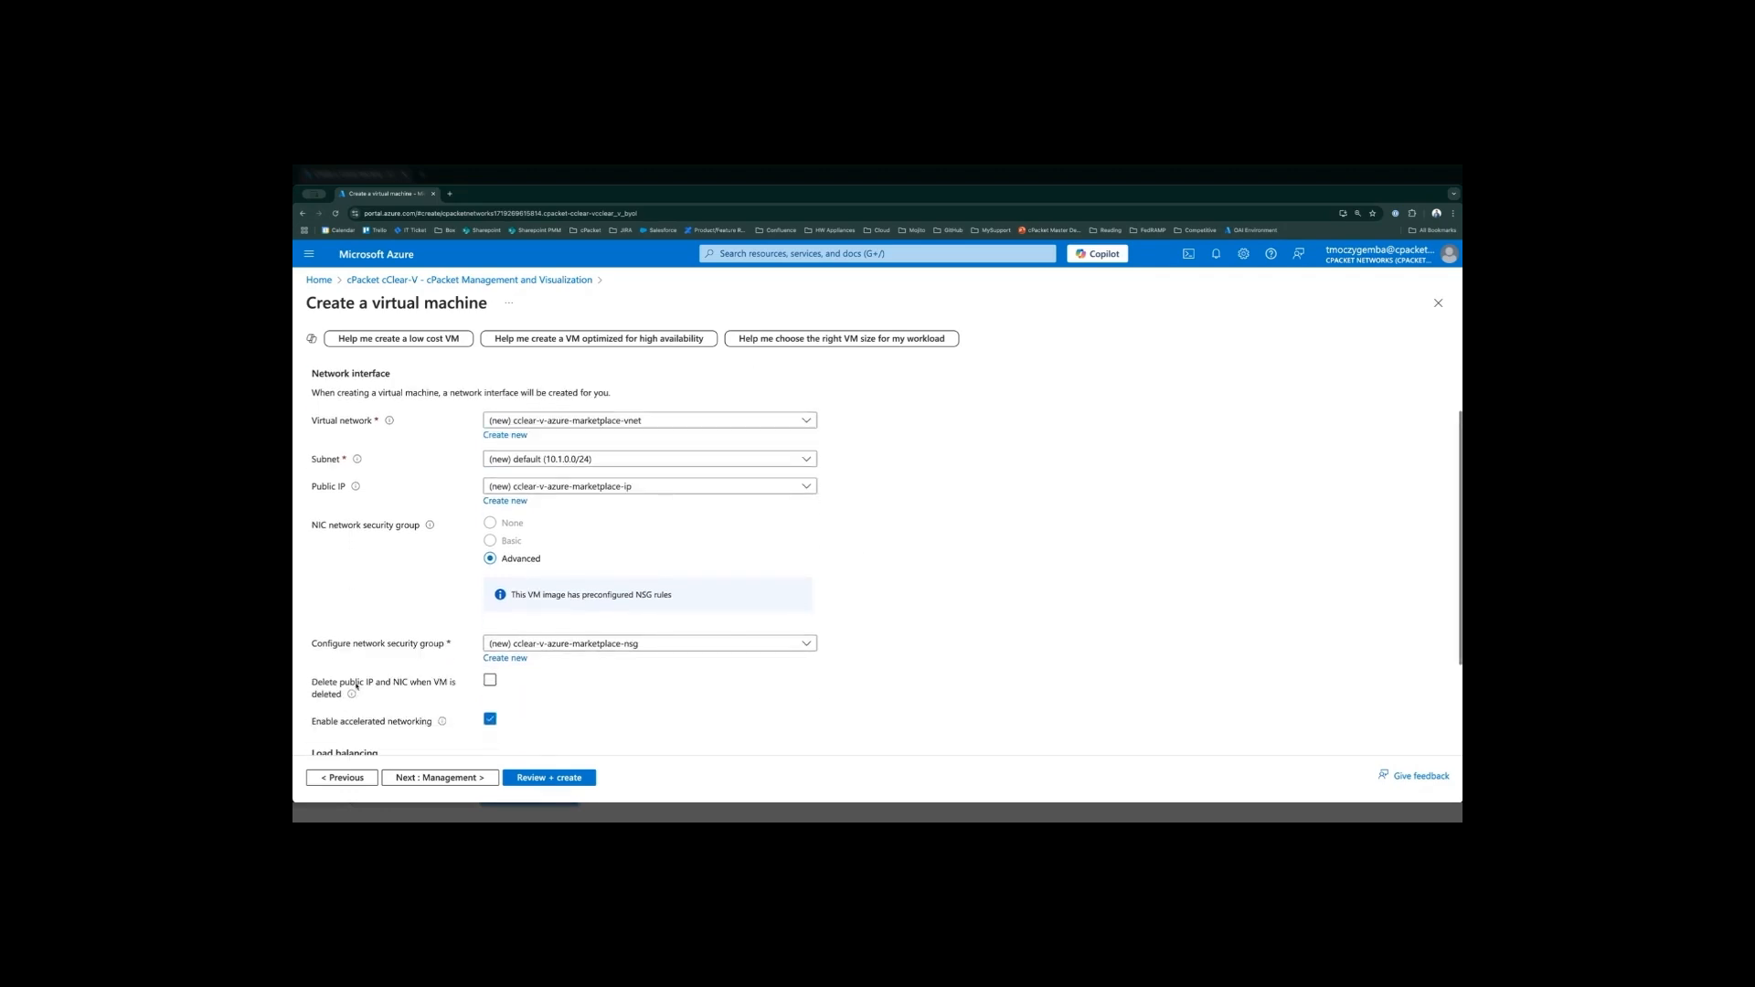
pyautogui.moveTo(313, 684); pyautogui.dragTo(337, 694)
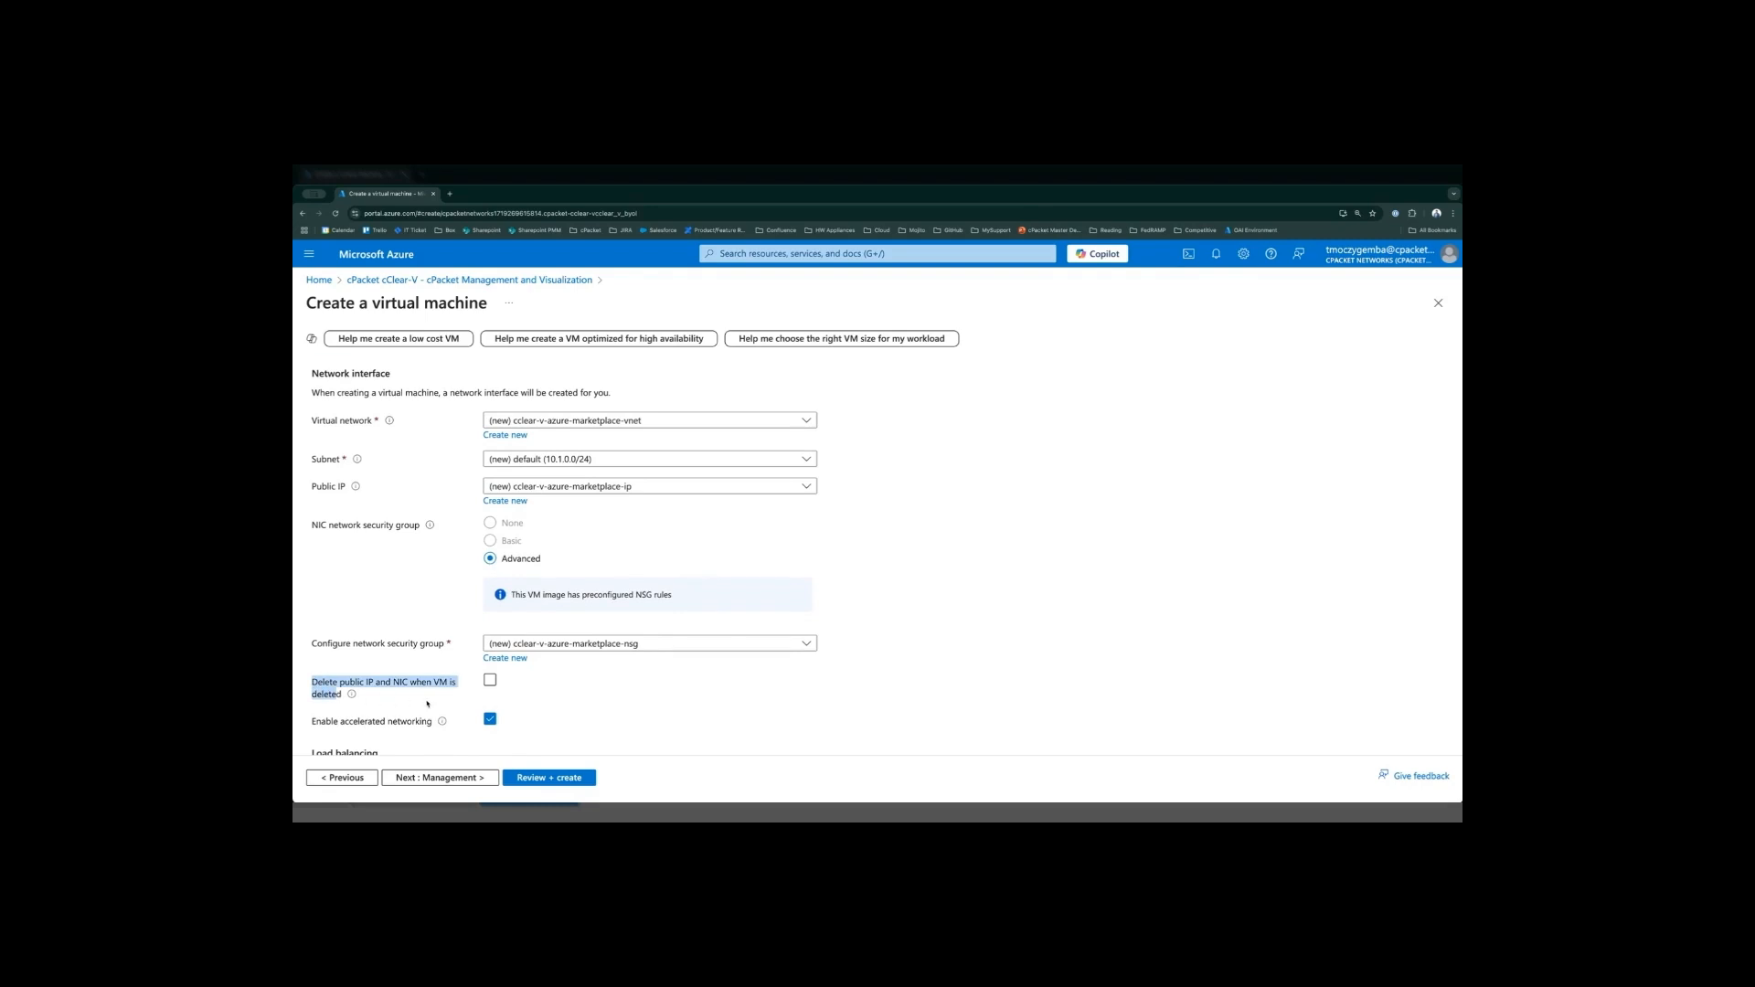
pyautogui.click(385, 706)
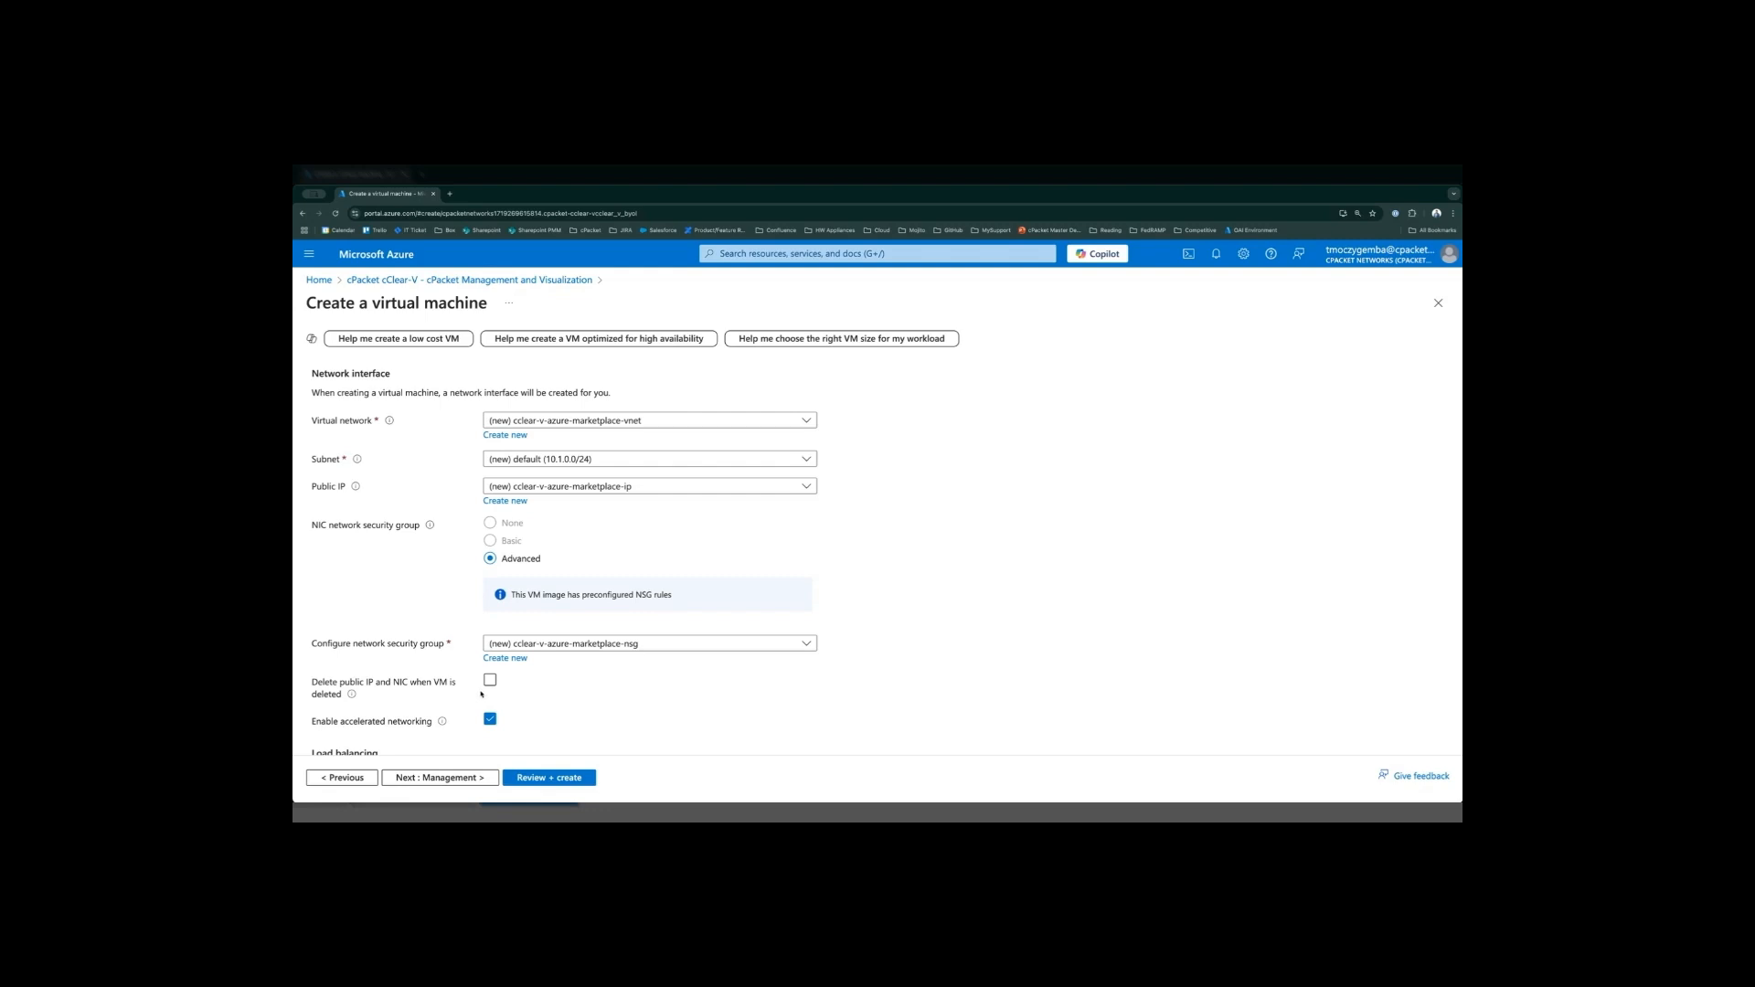
pyautogui.click(491, 682)
pyautogui.scroll(1, 624, 528)
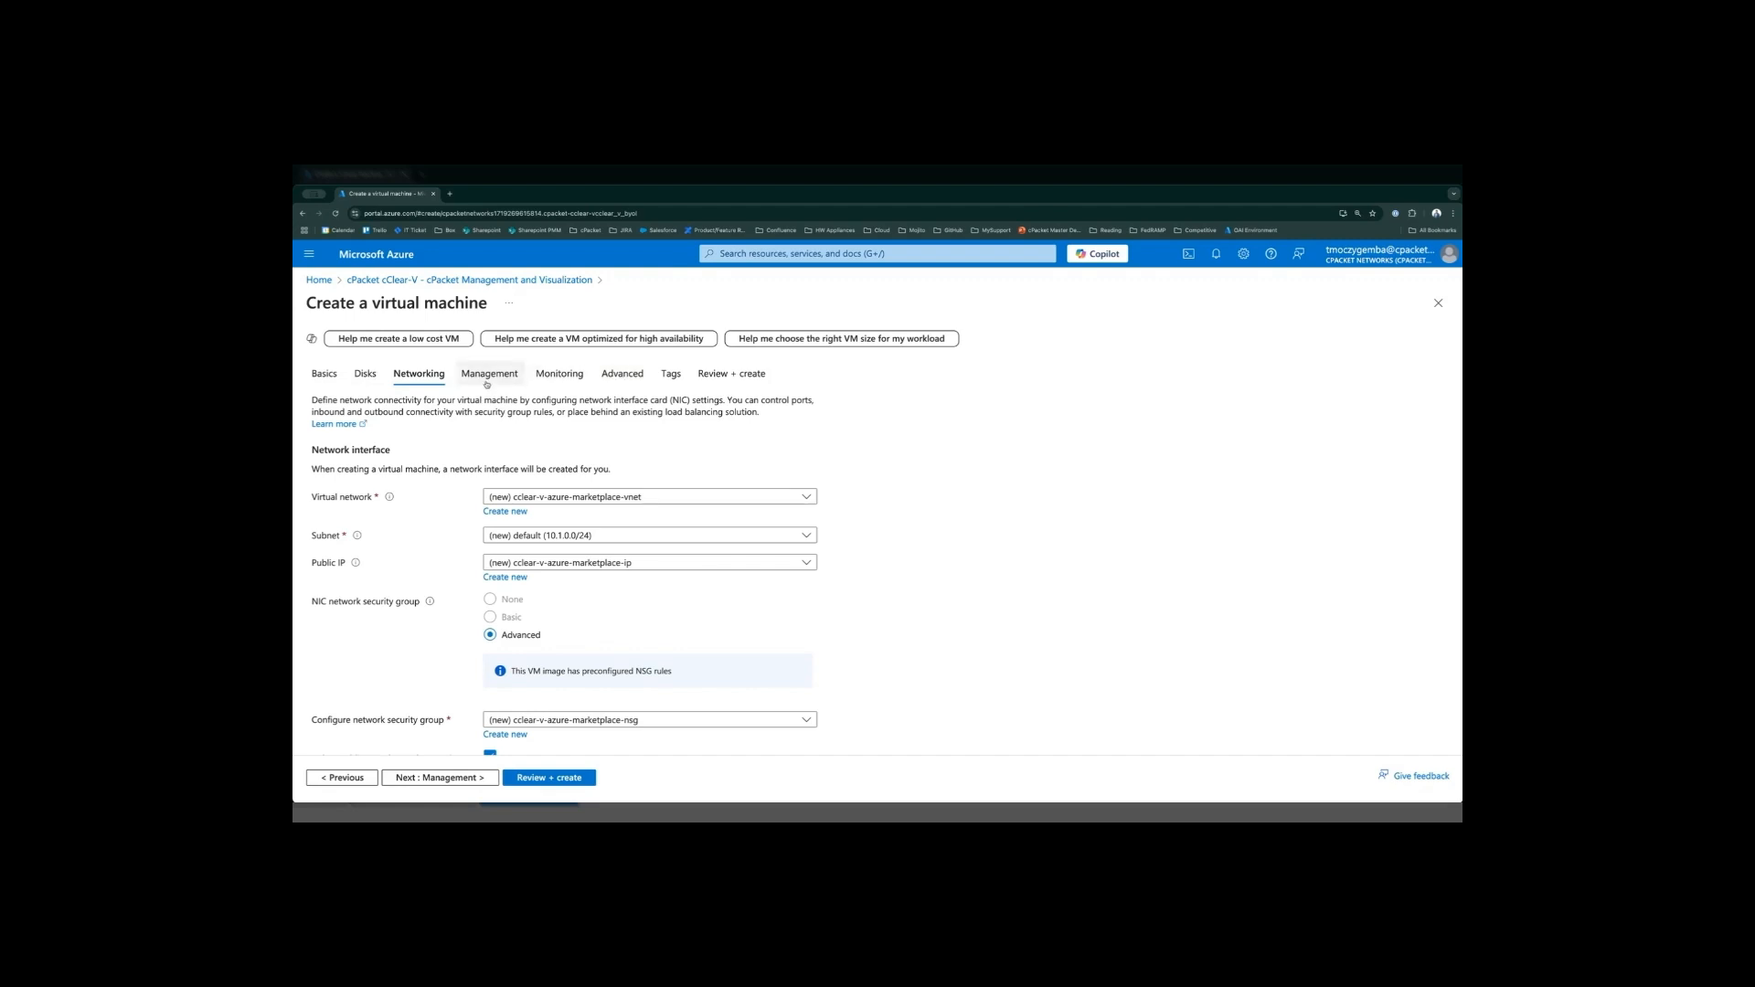
# - Add a resource tag named owner with the owner's e-mail address as its value
pyautogui.click(673, 375)
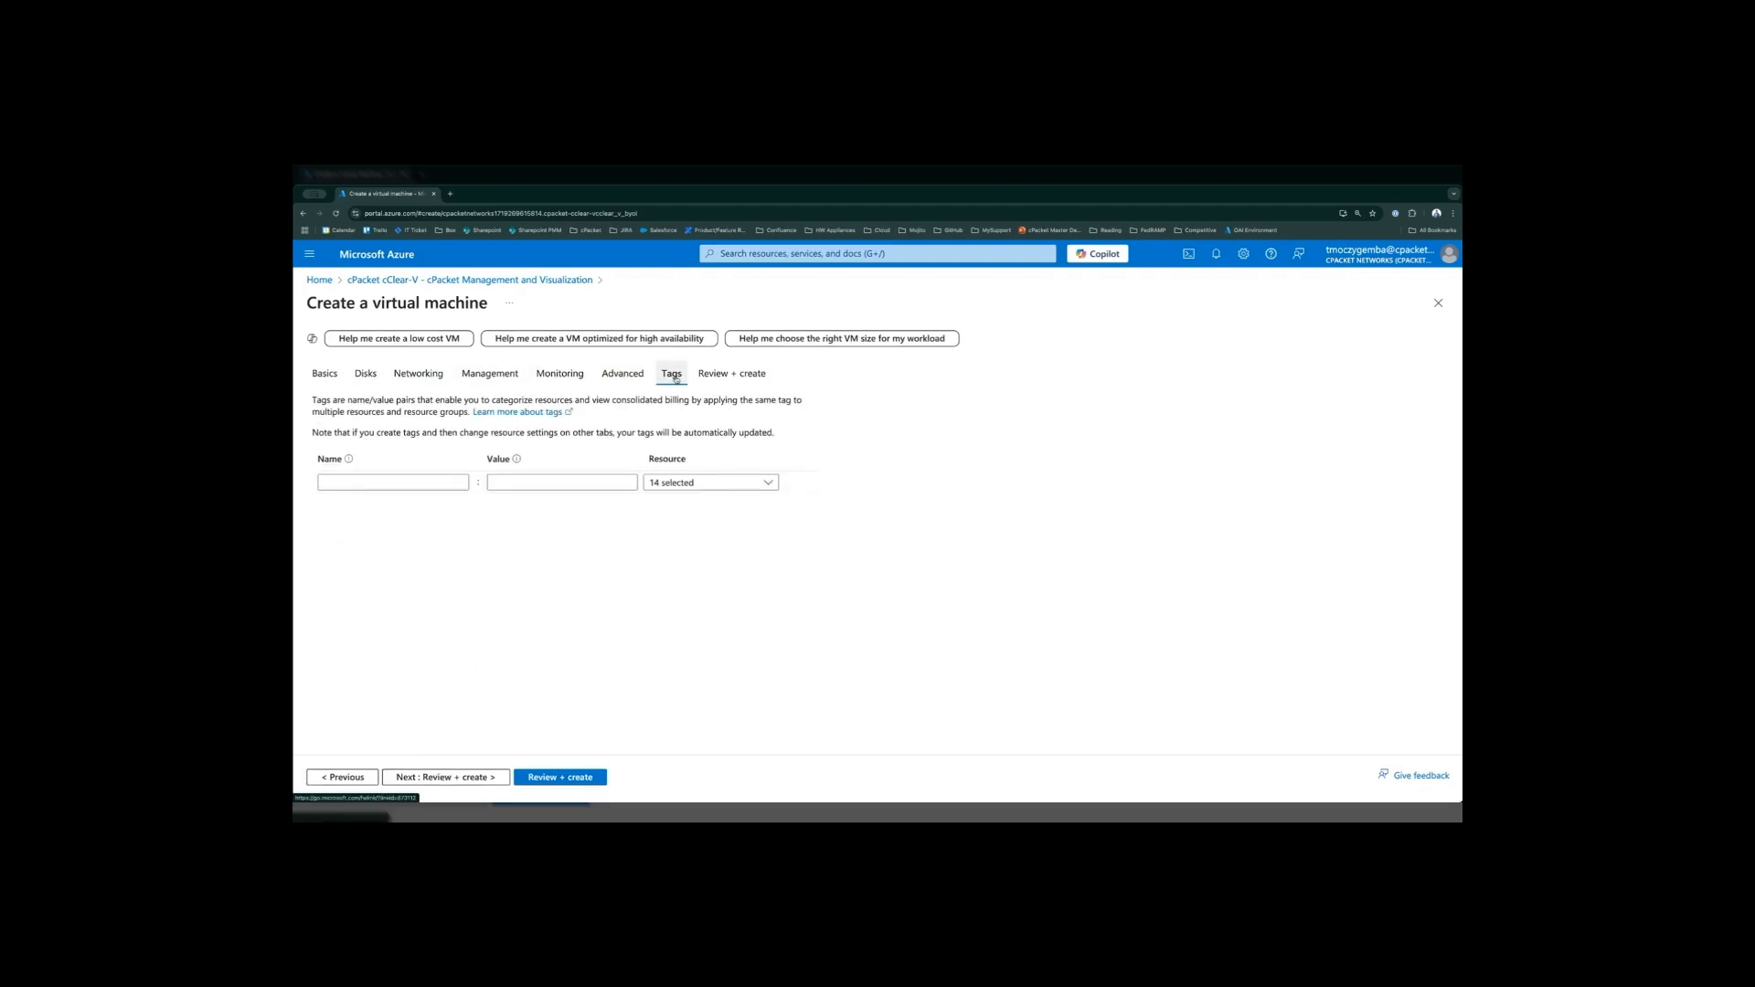
pyautogui.click(369, 484)
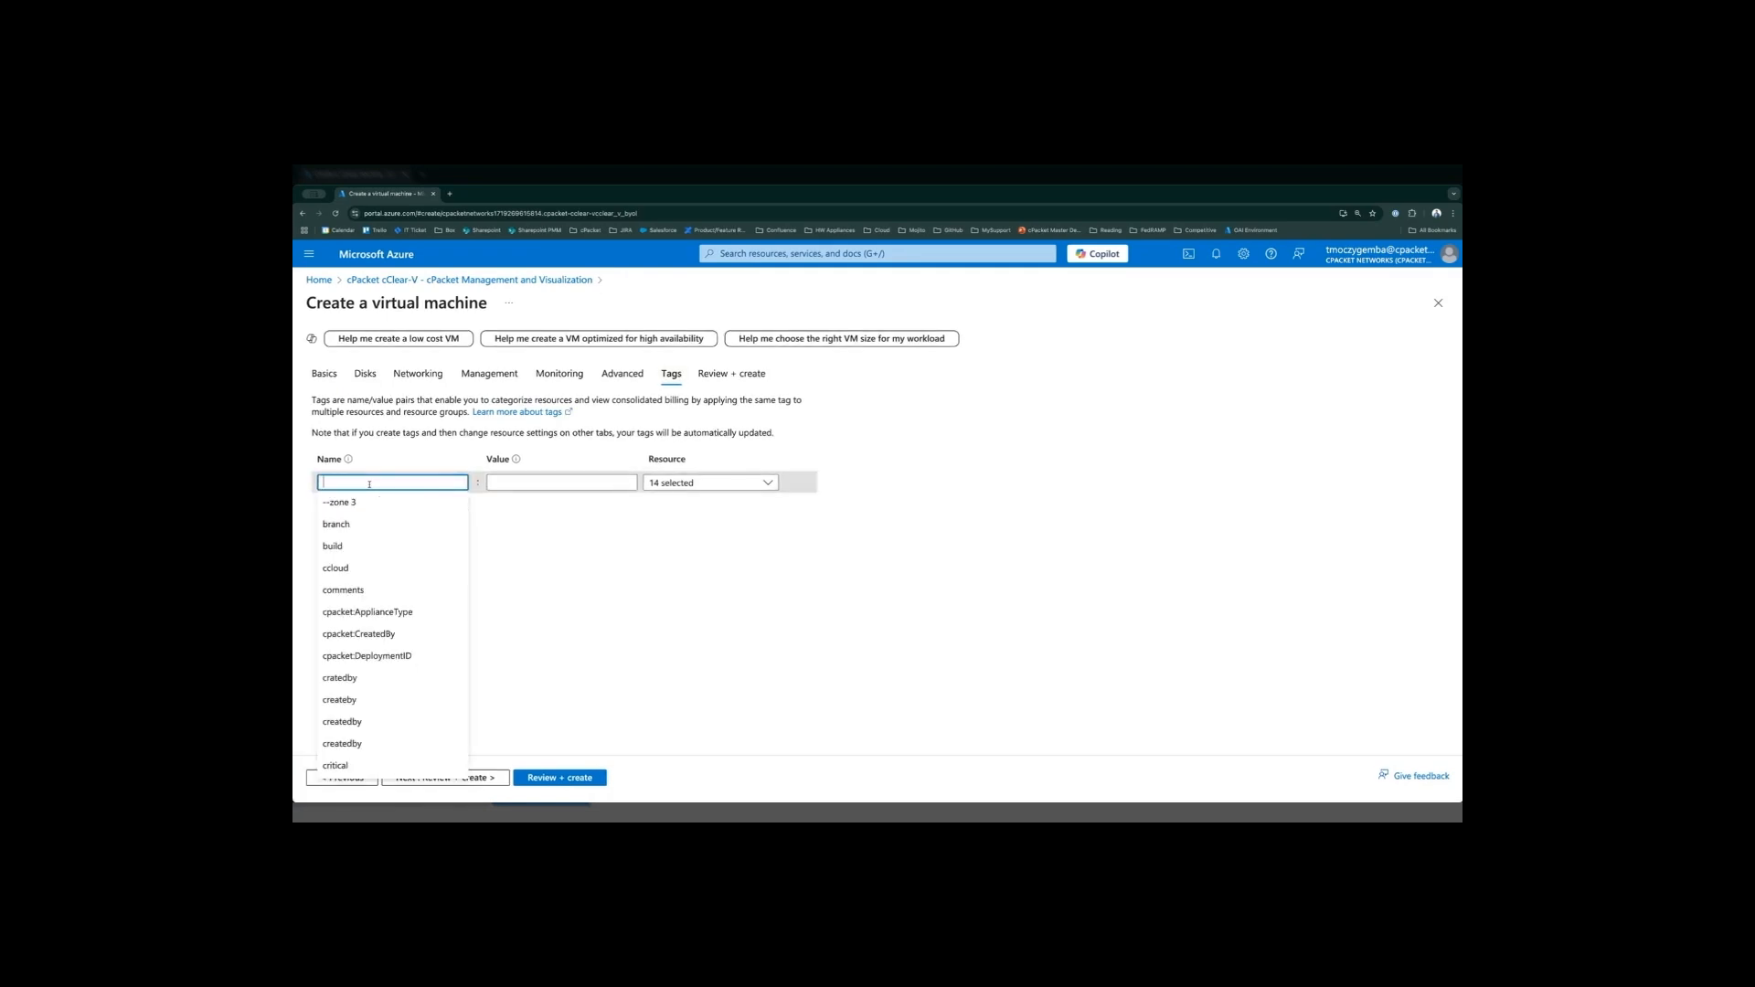
pyautogui.write('owner')
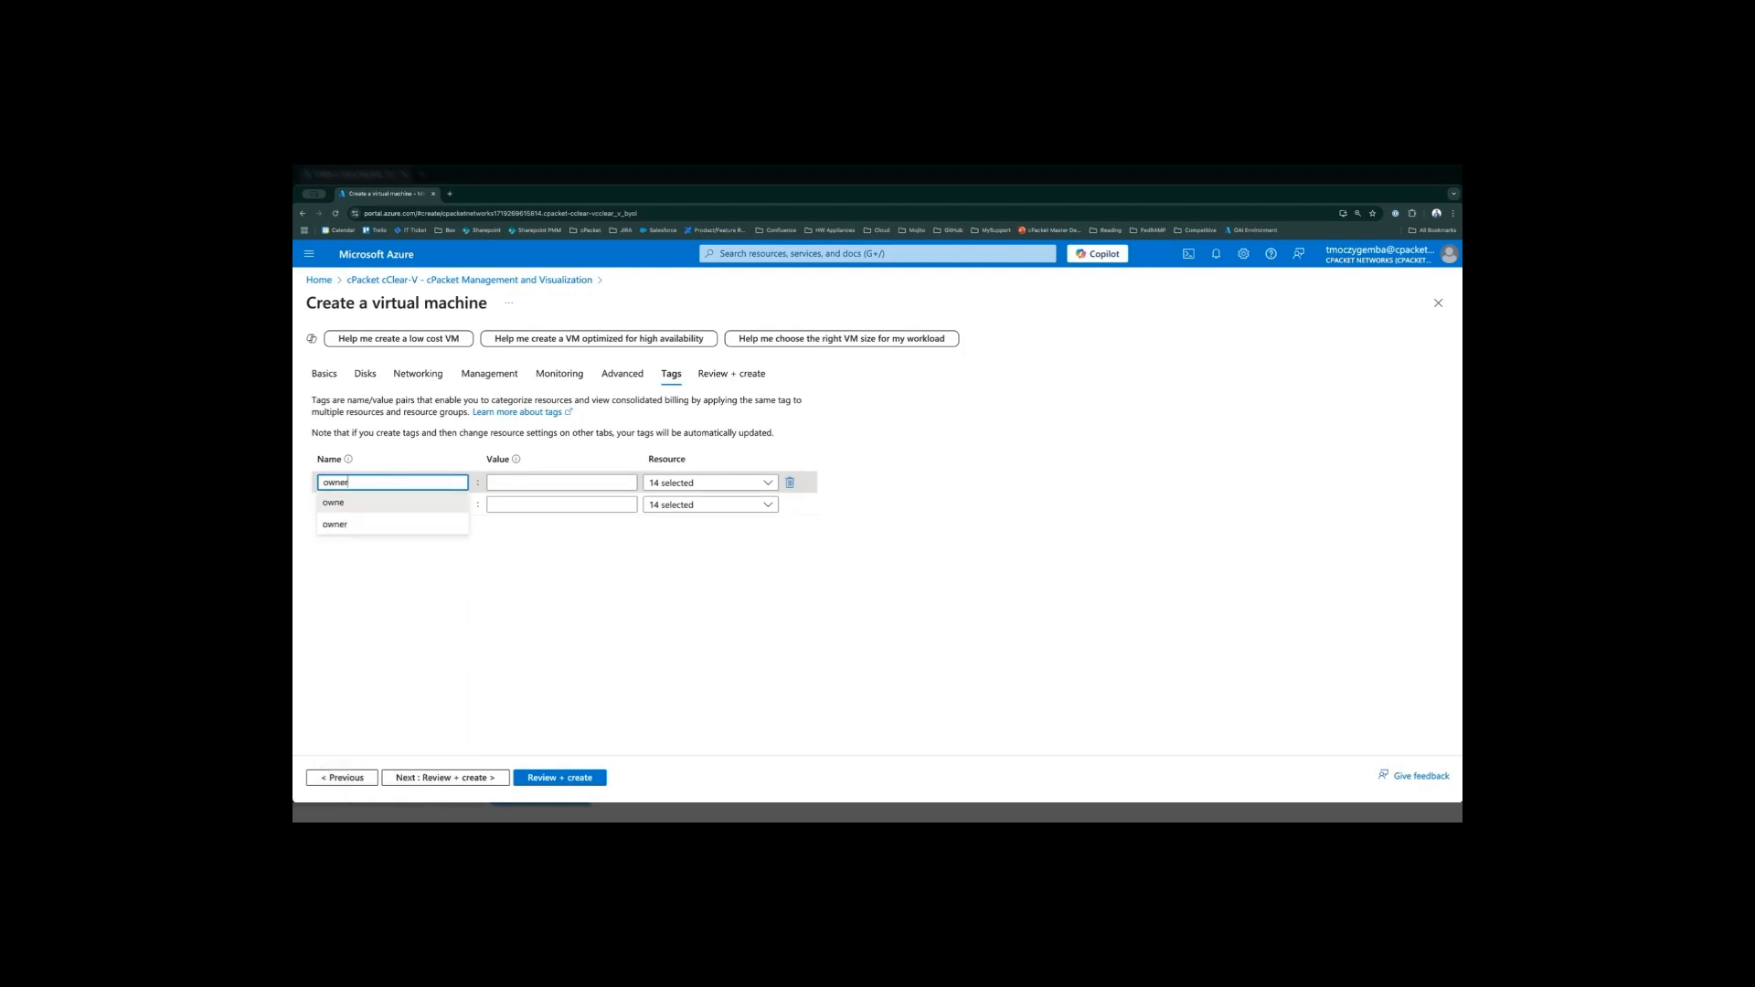
pyautogui.press('Tab')
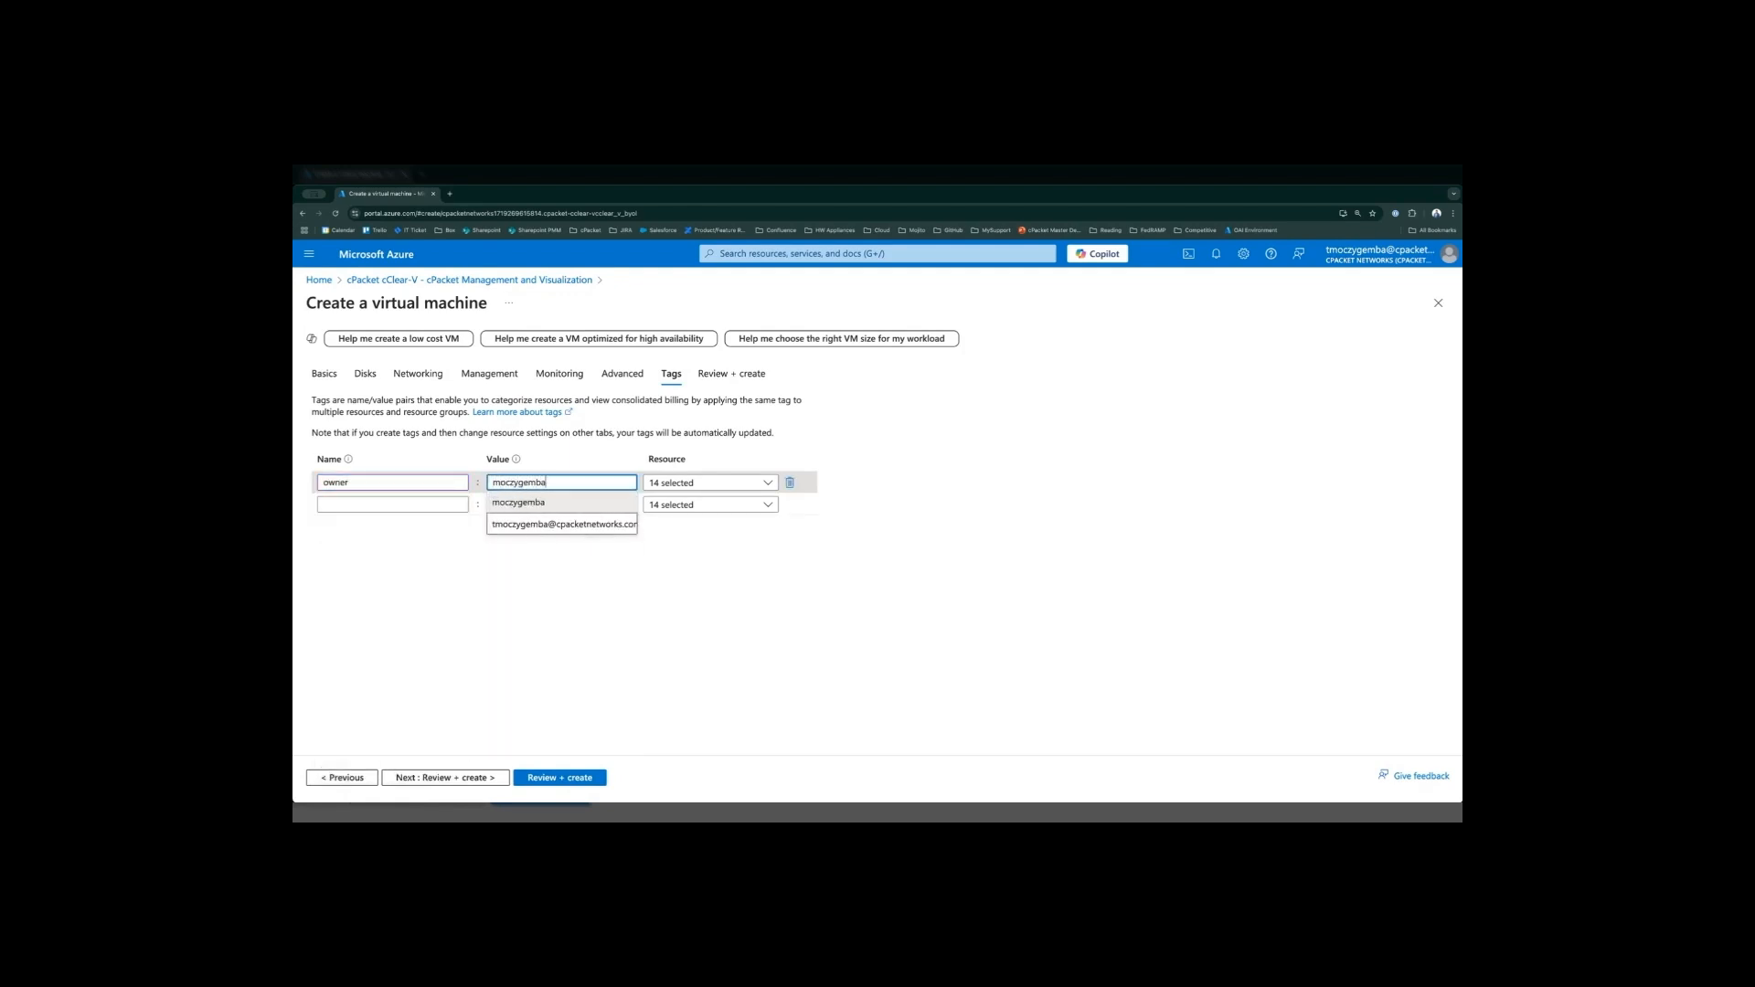
pyautogui.click(562, 524)
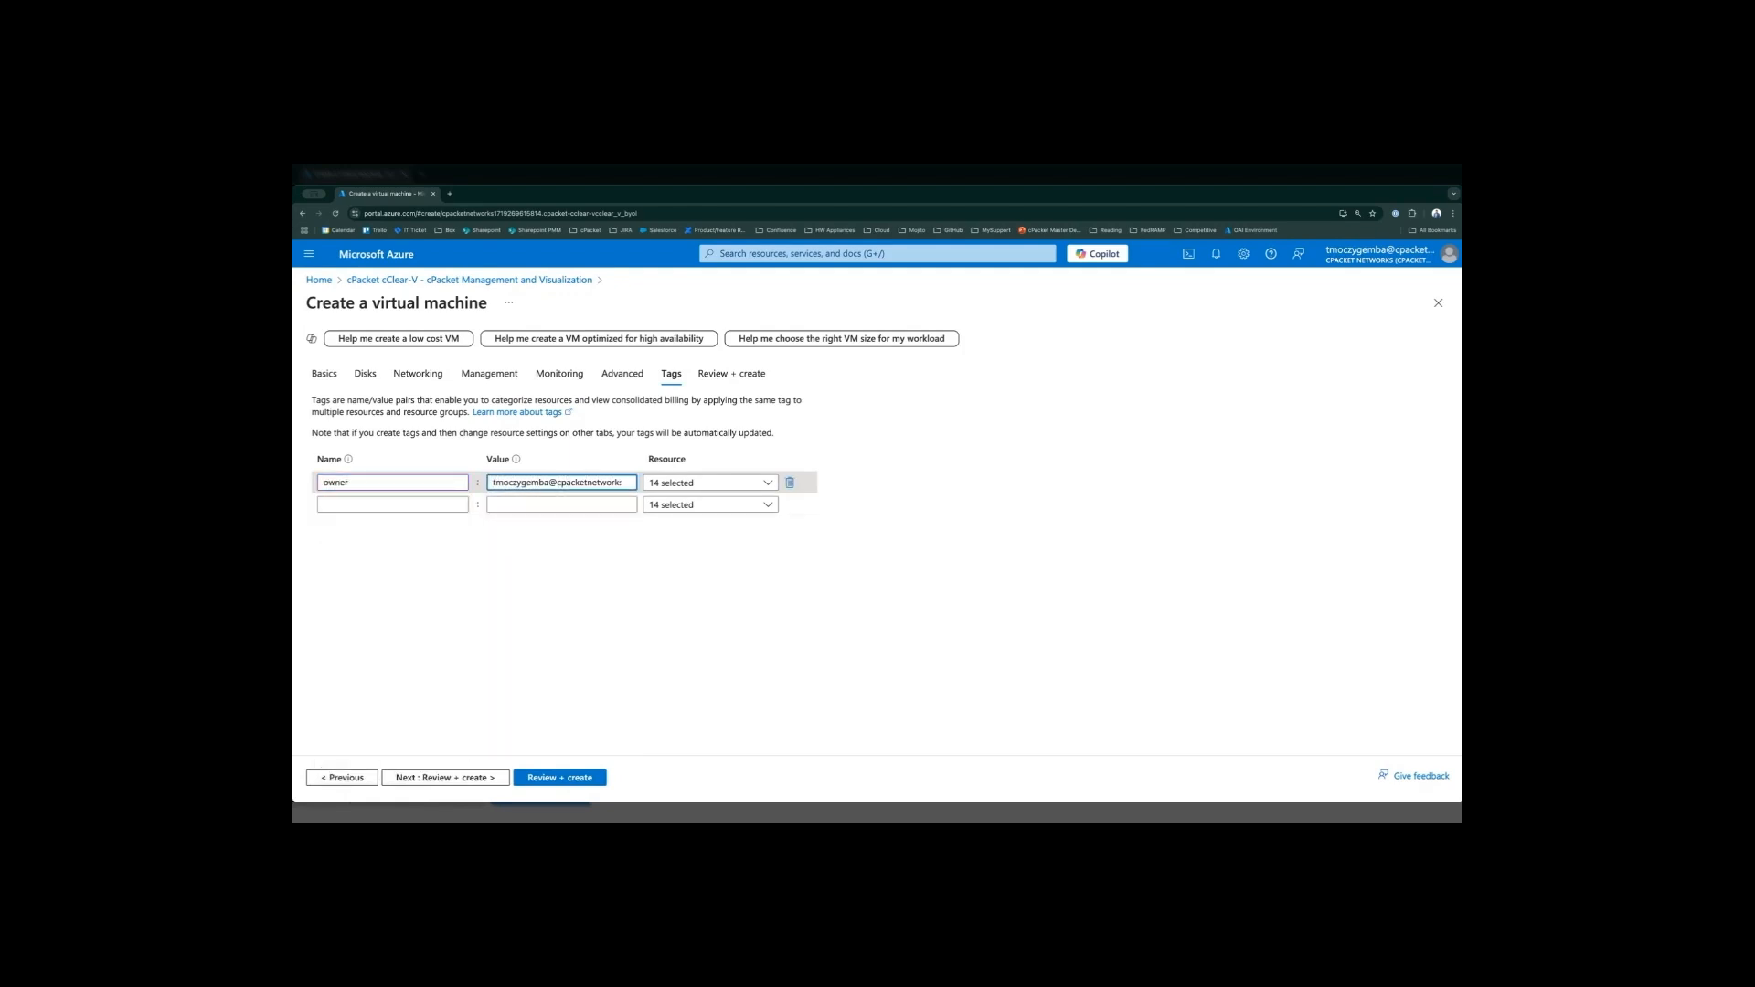
pyautogui.click(563, 502)
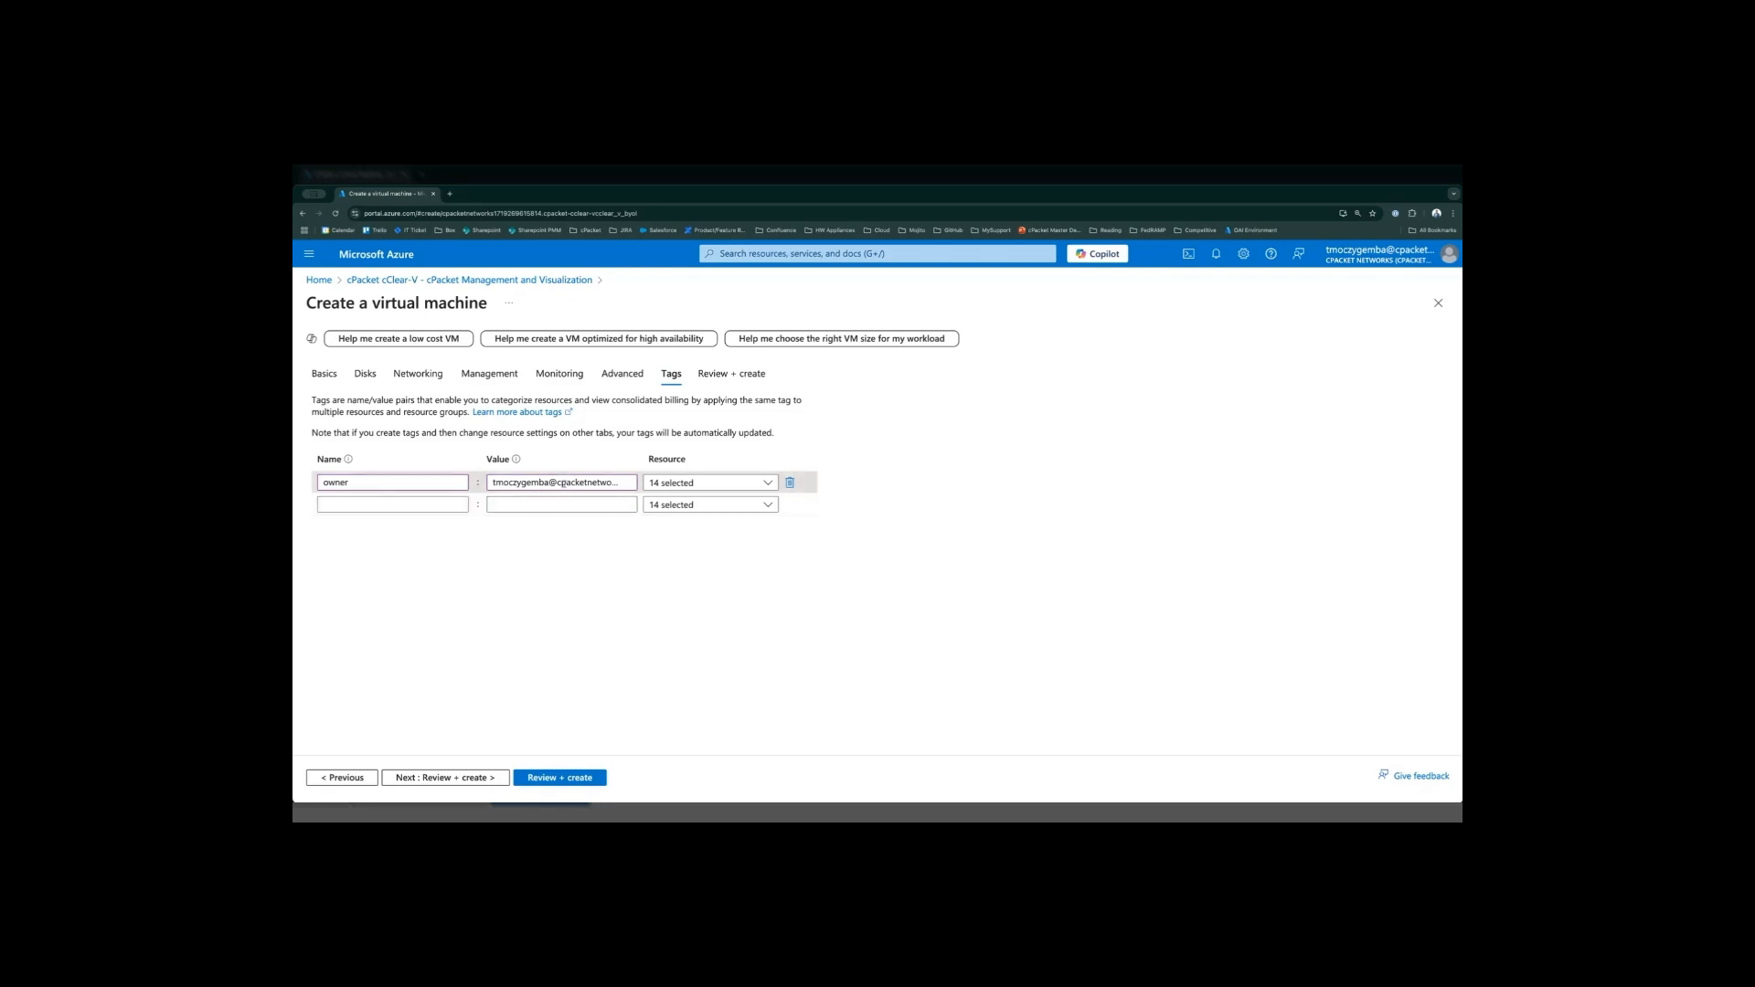
# - Run the final validation of the virtual machine and review its basics and disks summary
pyautogui.click(562, 779)
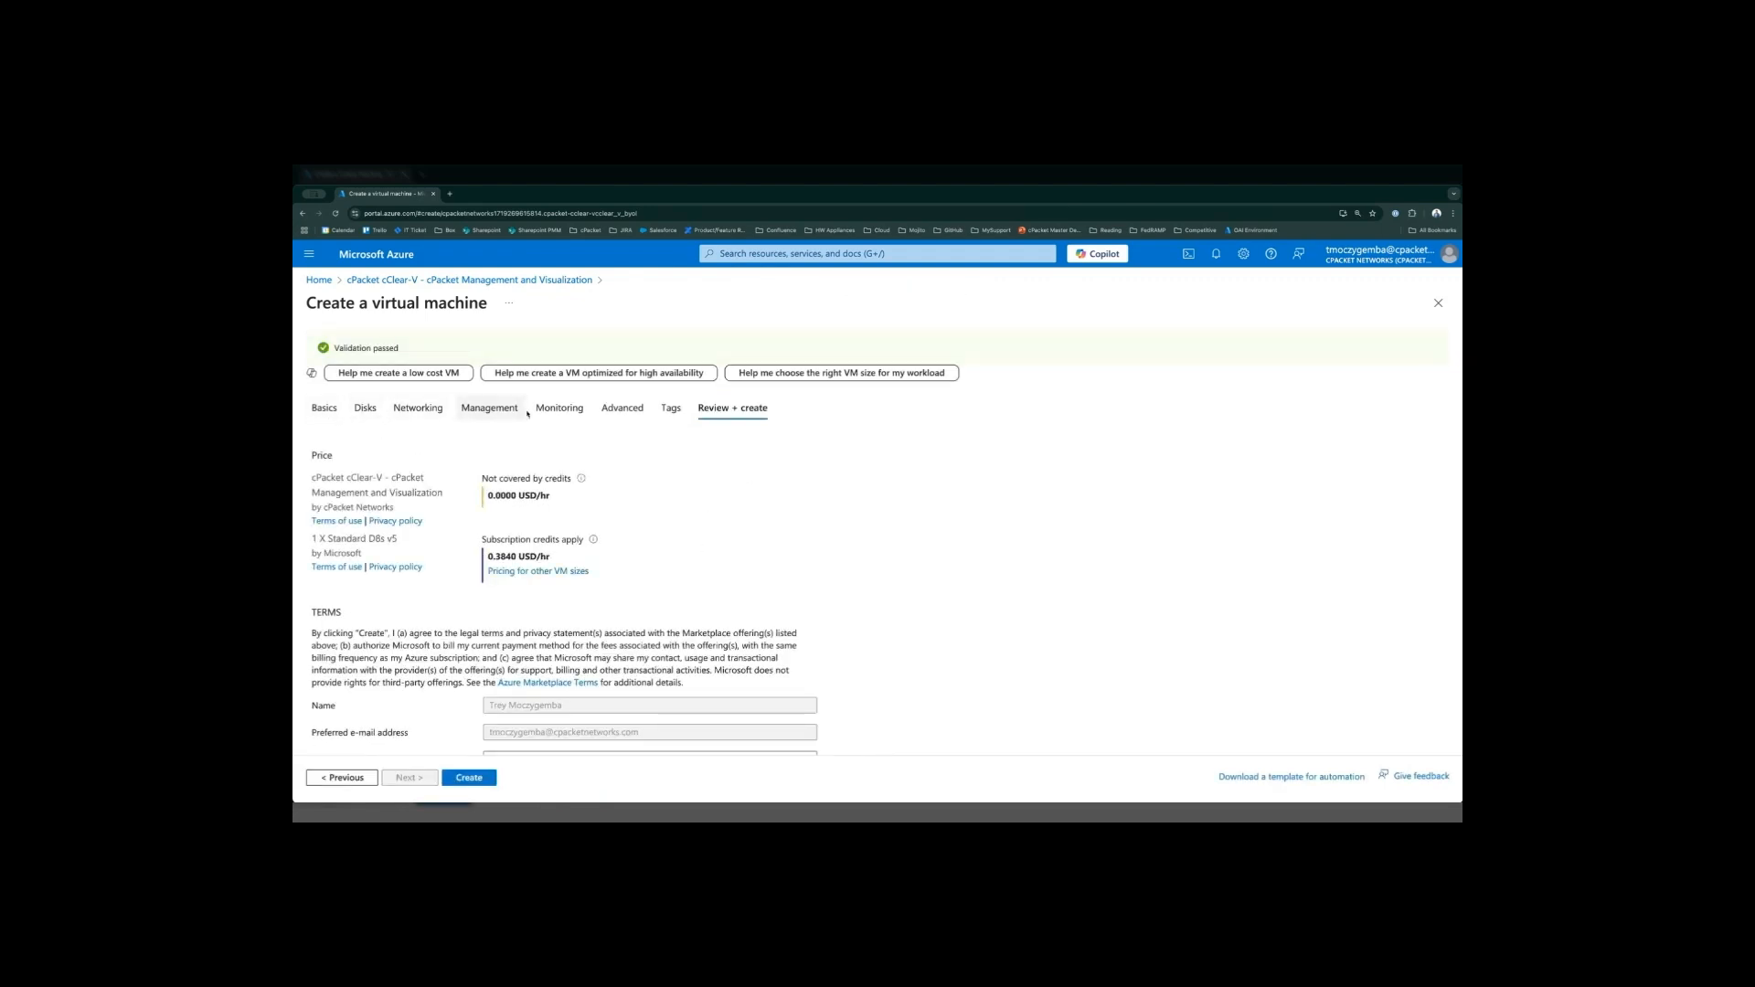
pyautogui.scroll(-4, 739, 593)
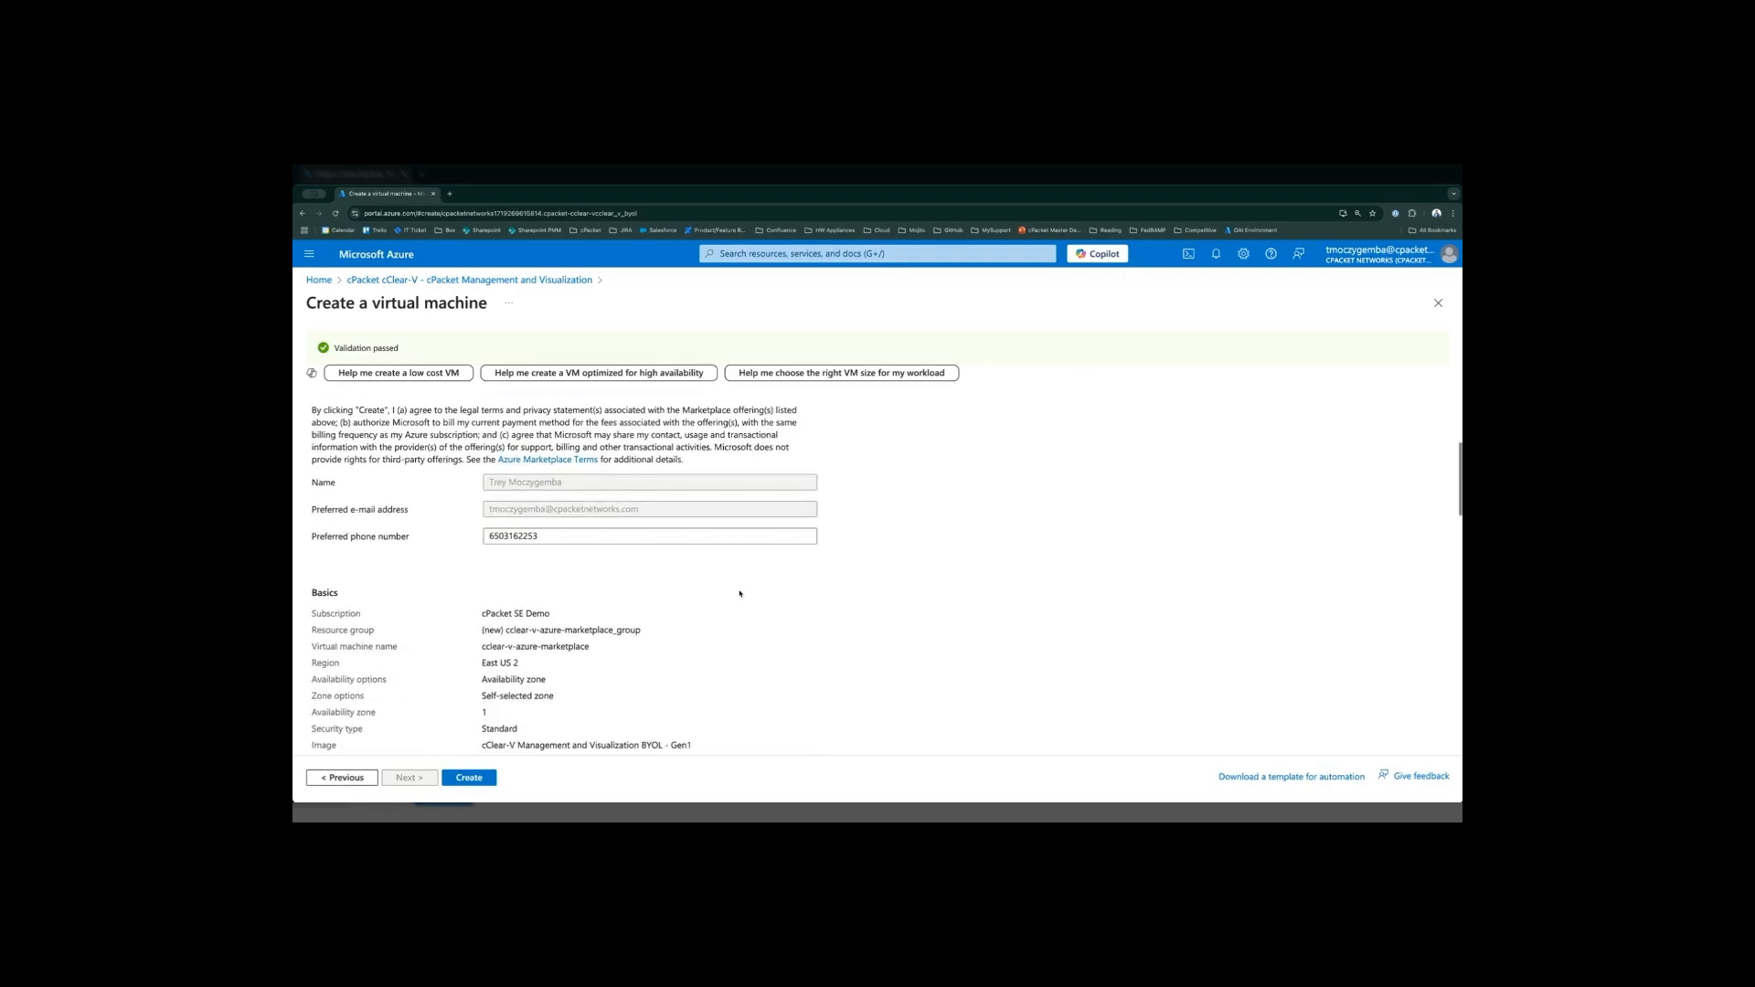
pyautogui.scroll(-1, 730, 587)
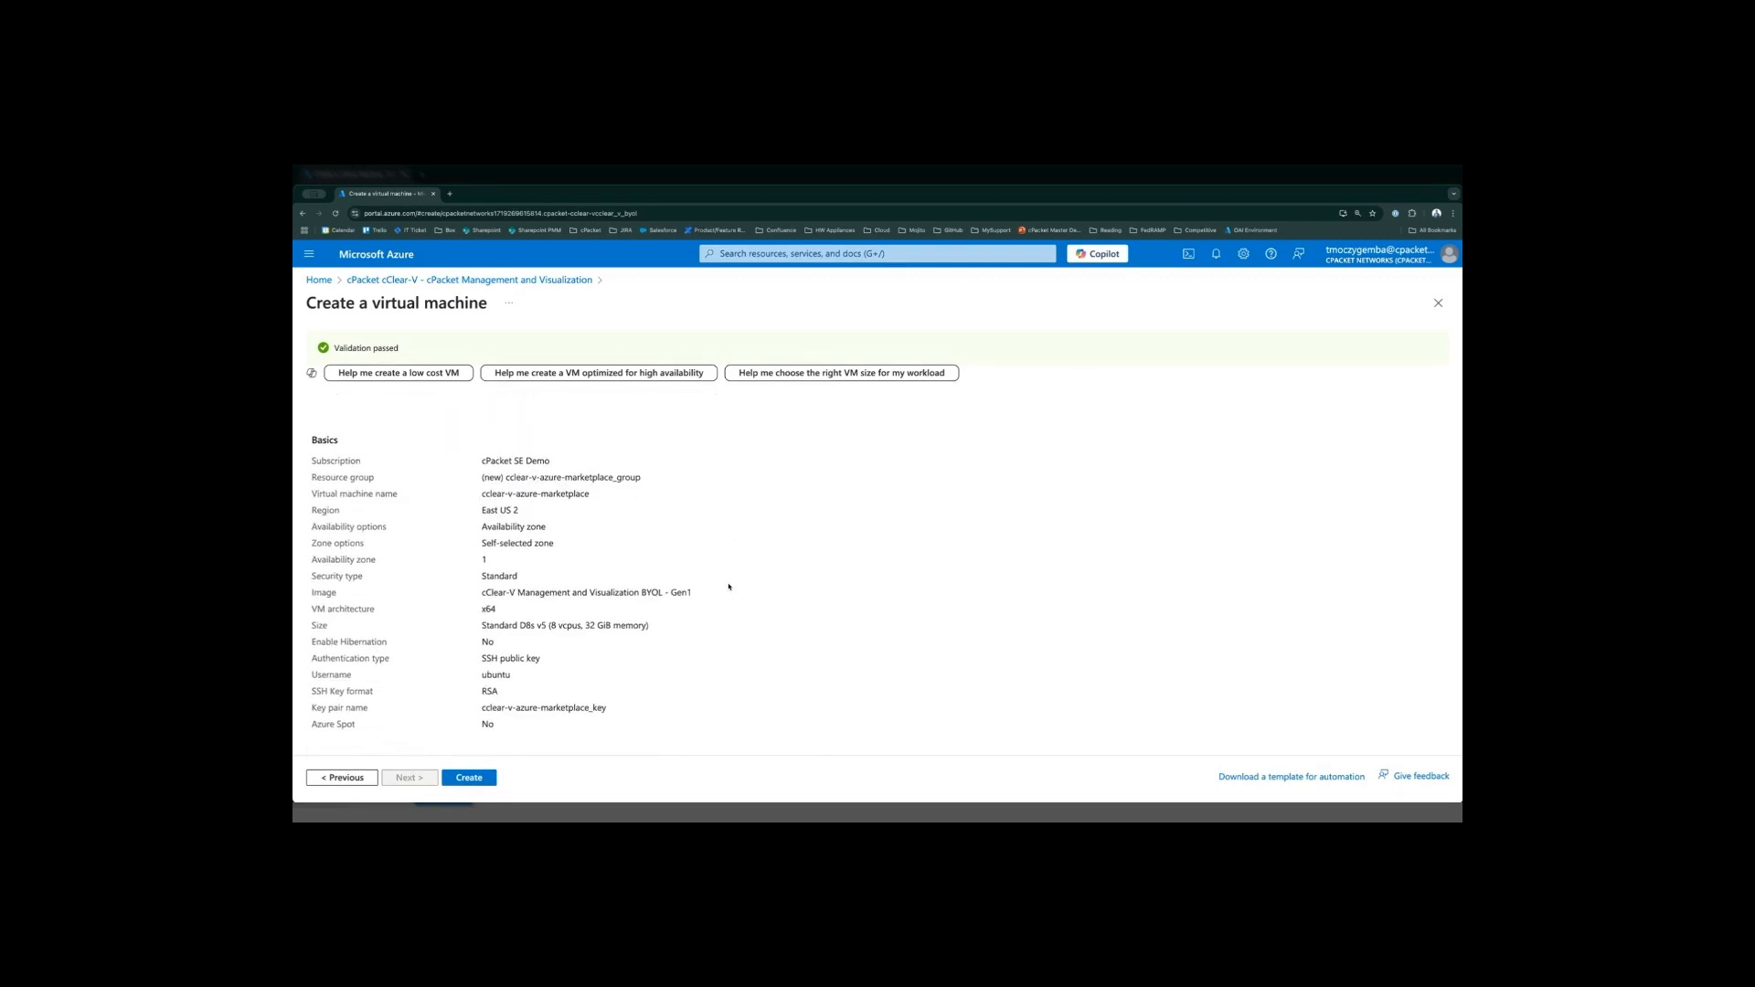
pyautogui.scroll(-3, 685, 553)
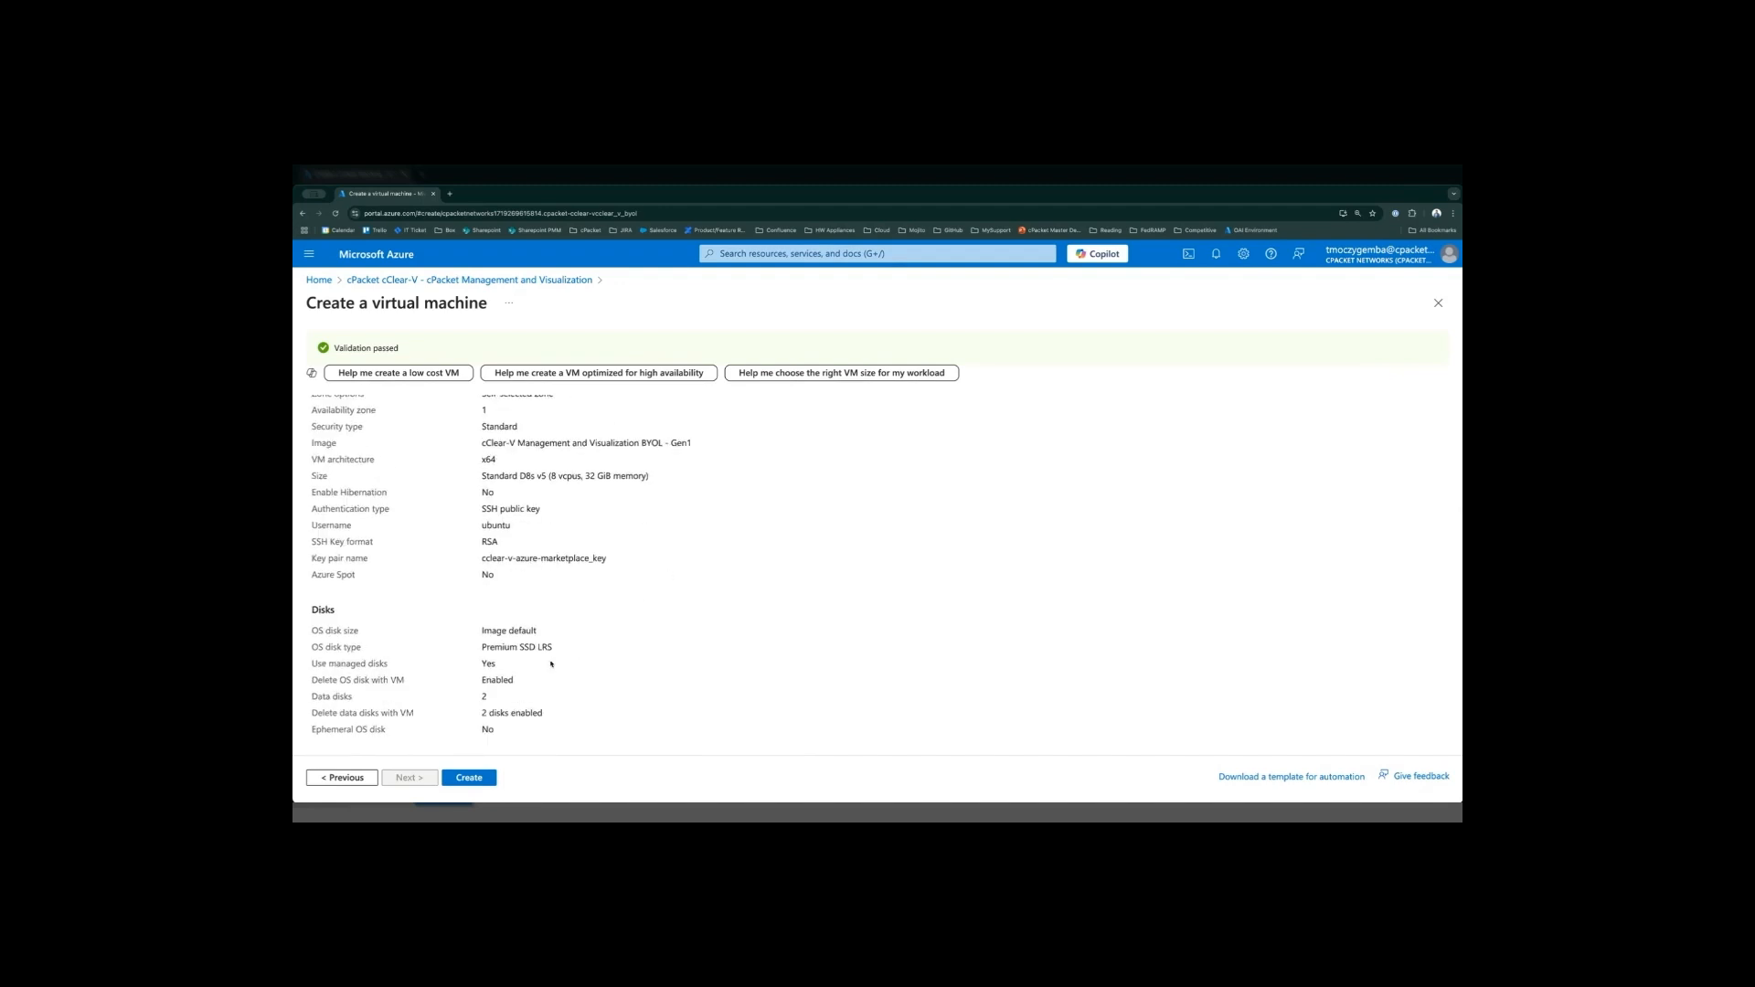
pyautogui.moveTo(312, 696); pyautogui.dragTo(623, 679)
pyautogui.click(626, 679)
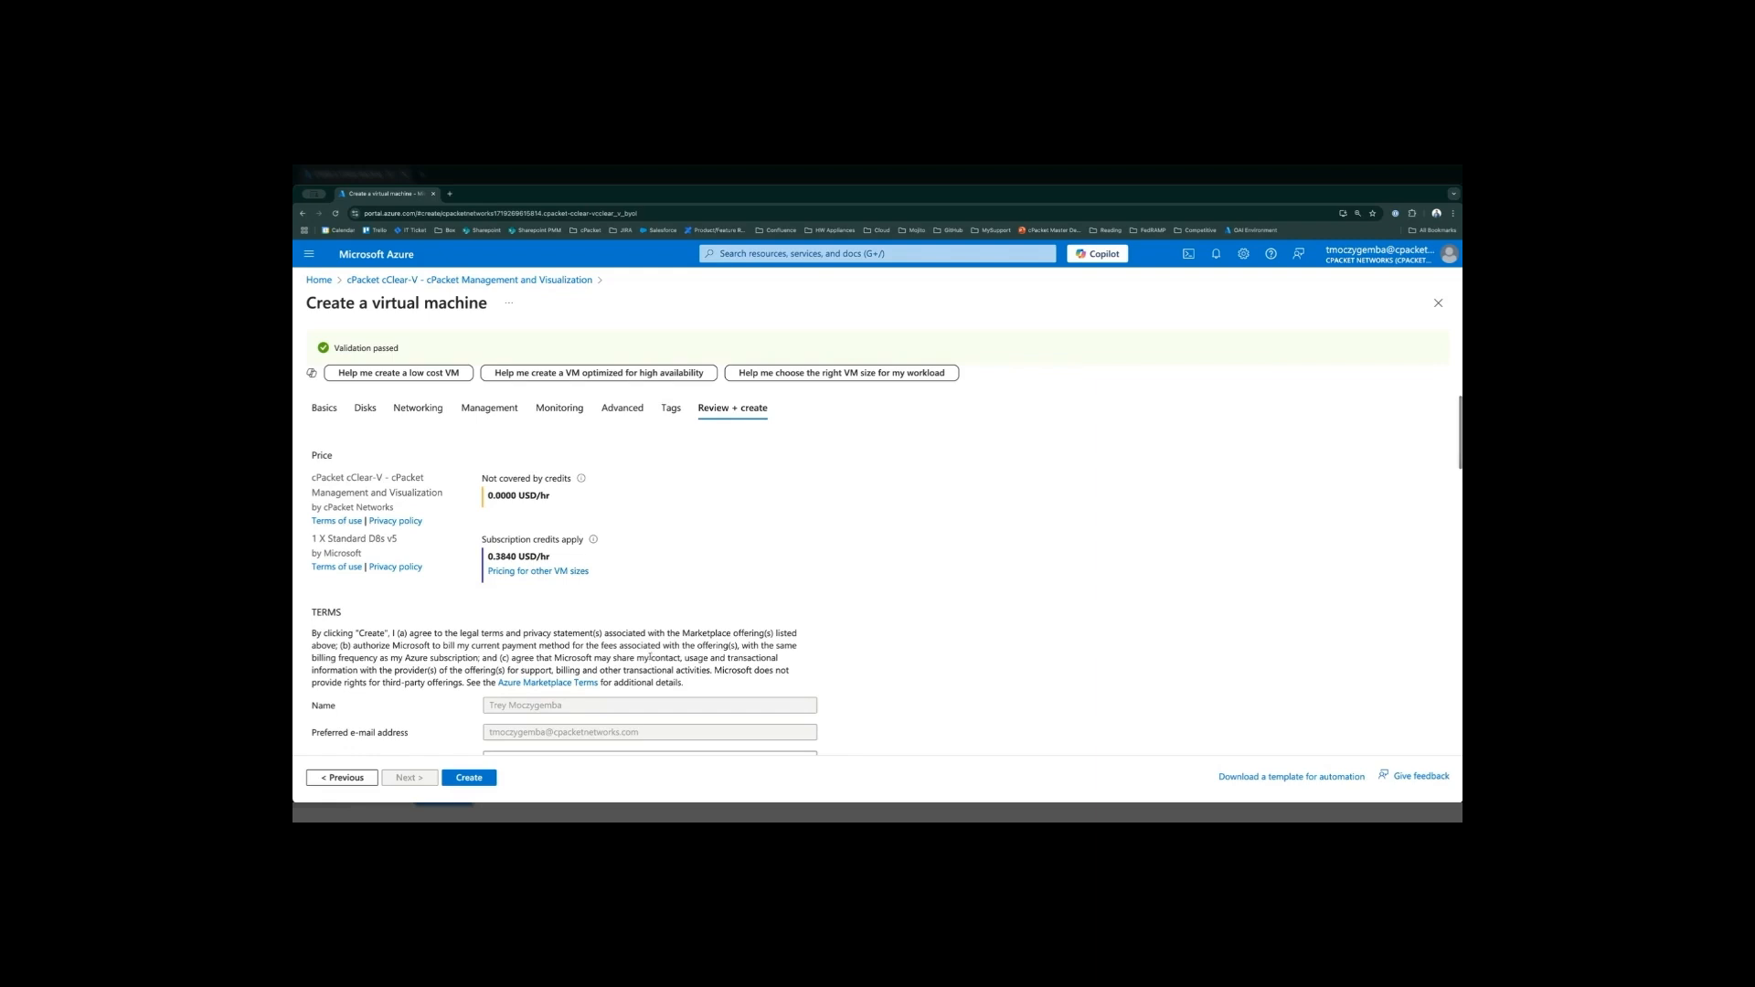
# - Create the virtual machine with its new private key downloaded, and open the deployed resource
pyautogui.click(469, 778)
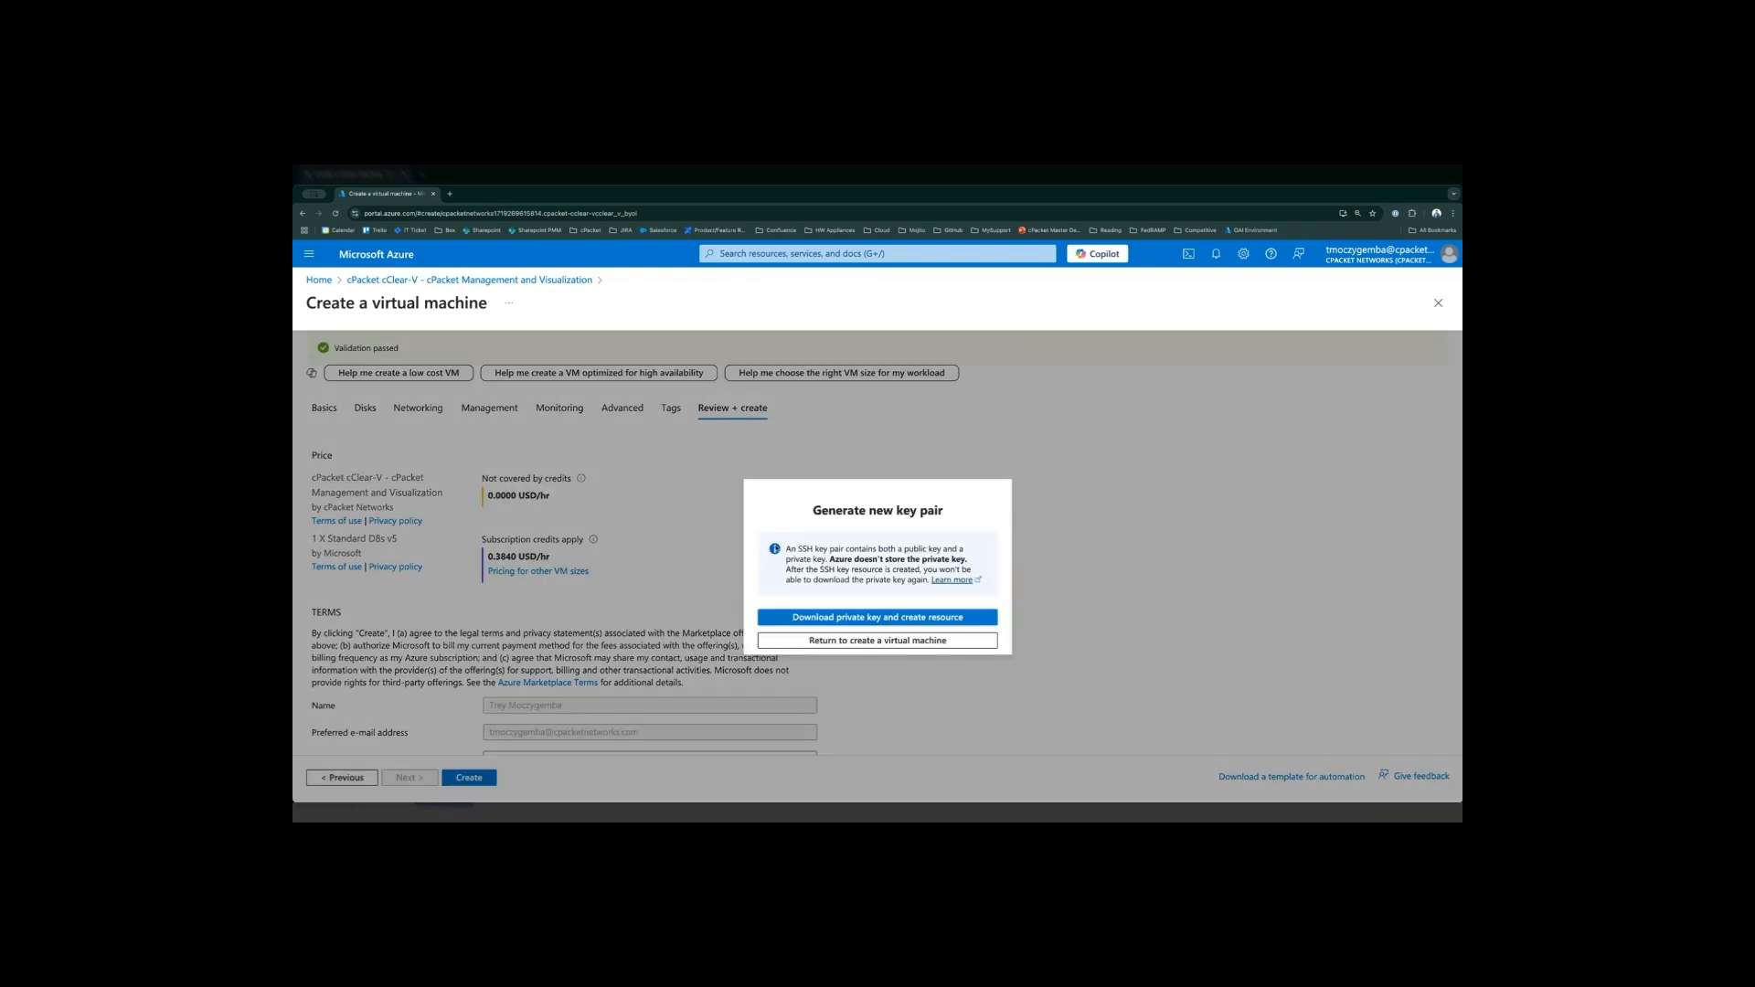
pyautogui.click(981, 619)
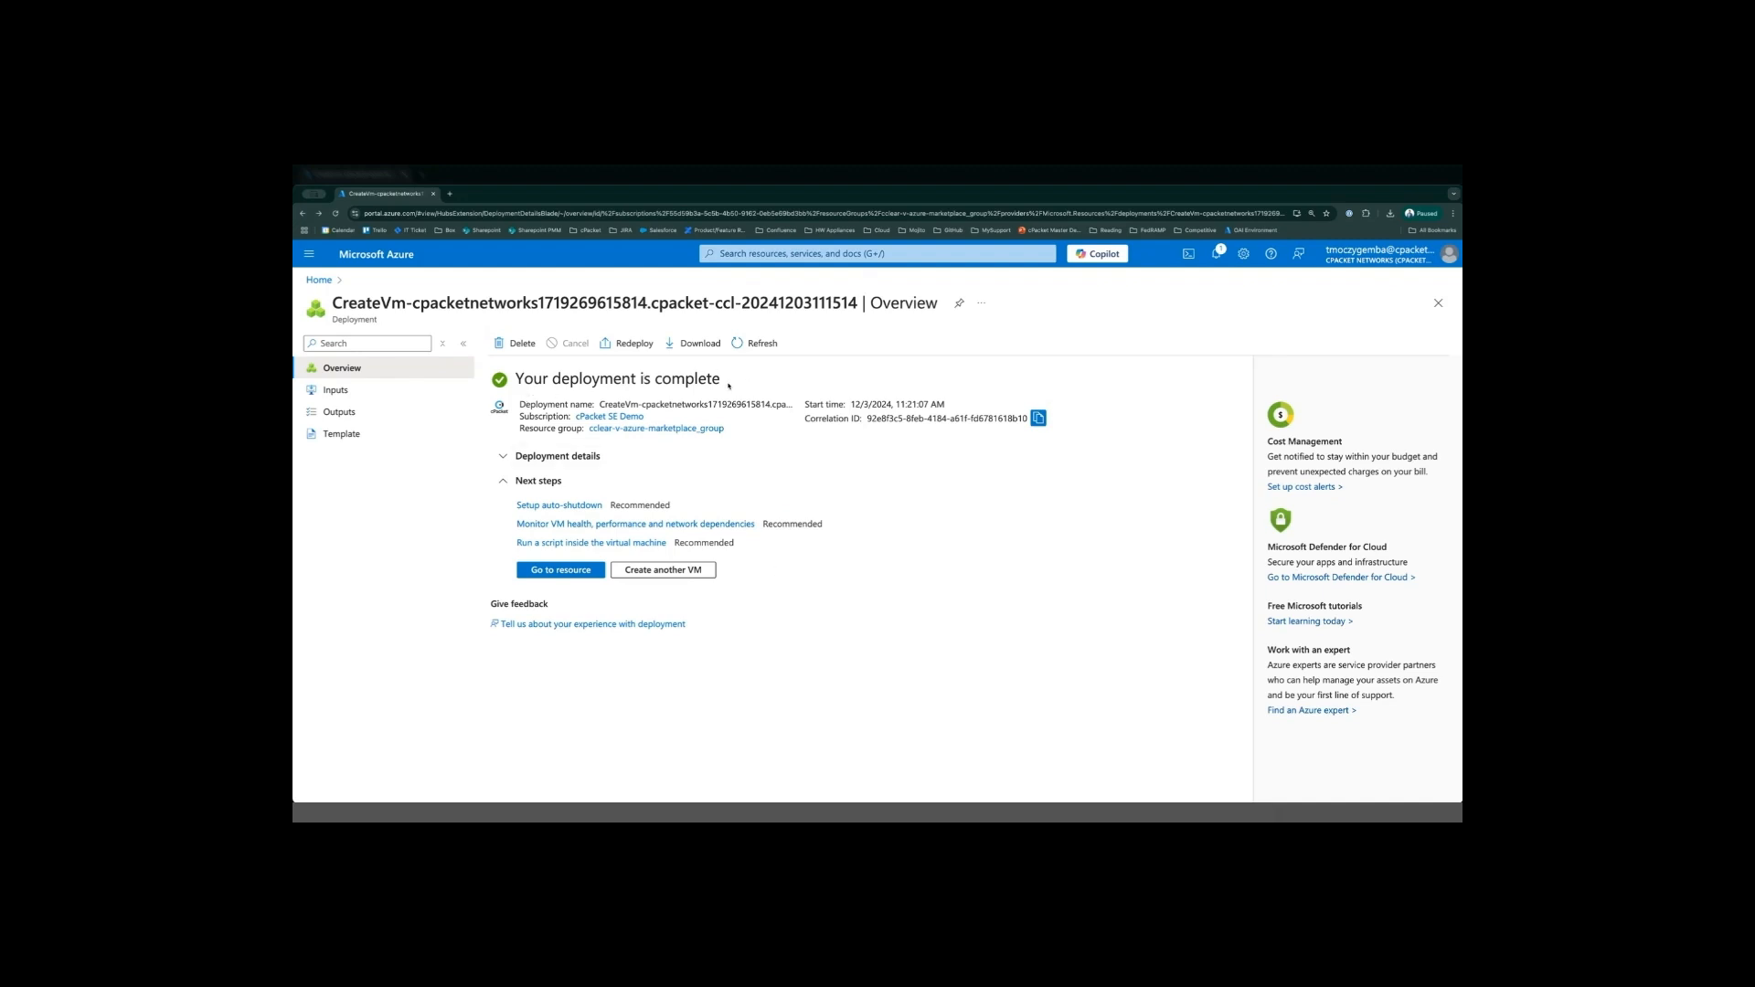
pyautogui.click(555, 573)
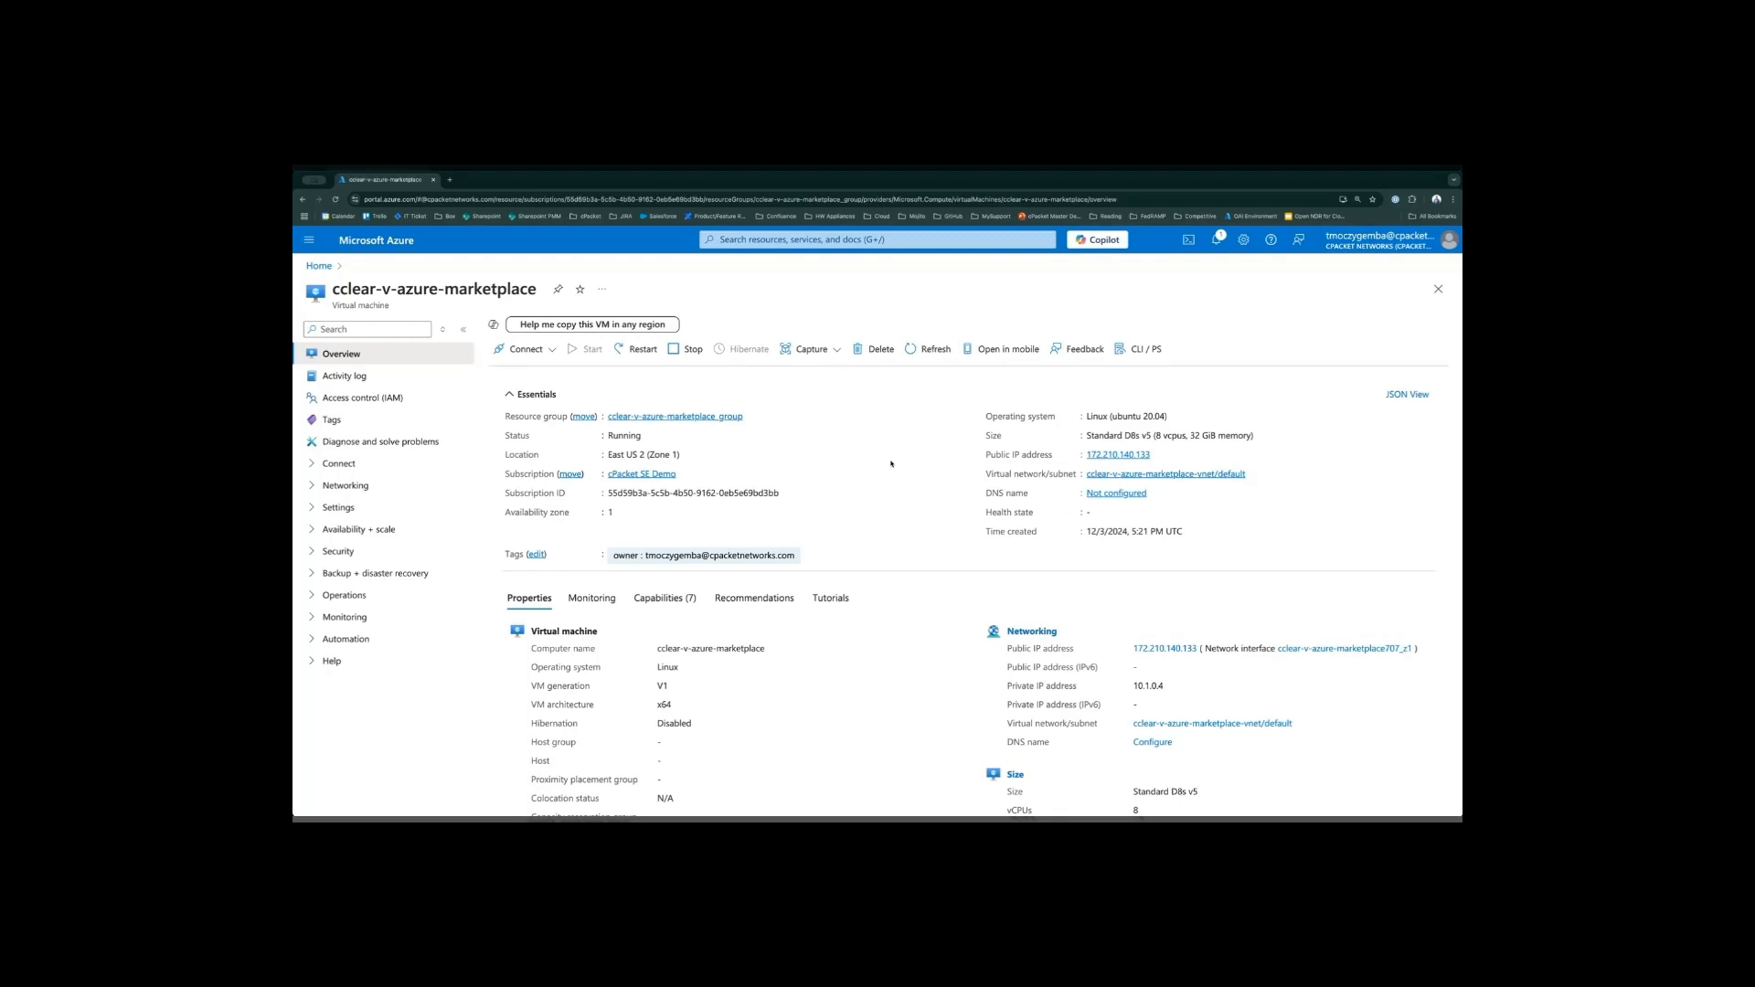
# - Copy the virtual machine's public IP address and open it in a new browser tab
pyautogui.moveTo(981, 459); pyautogui.dragTo(1059, 460)
pyautogui.click(1158, 455)
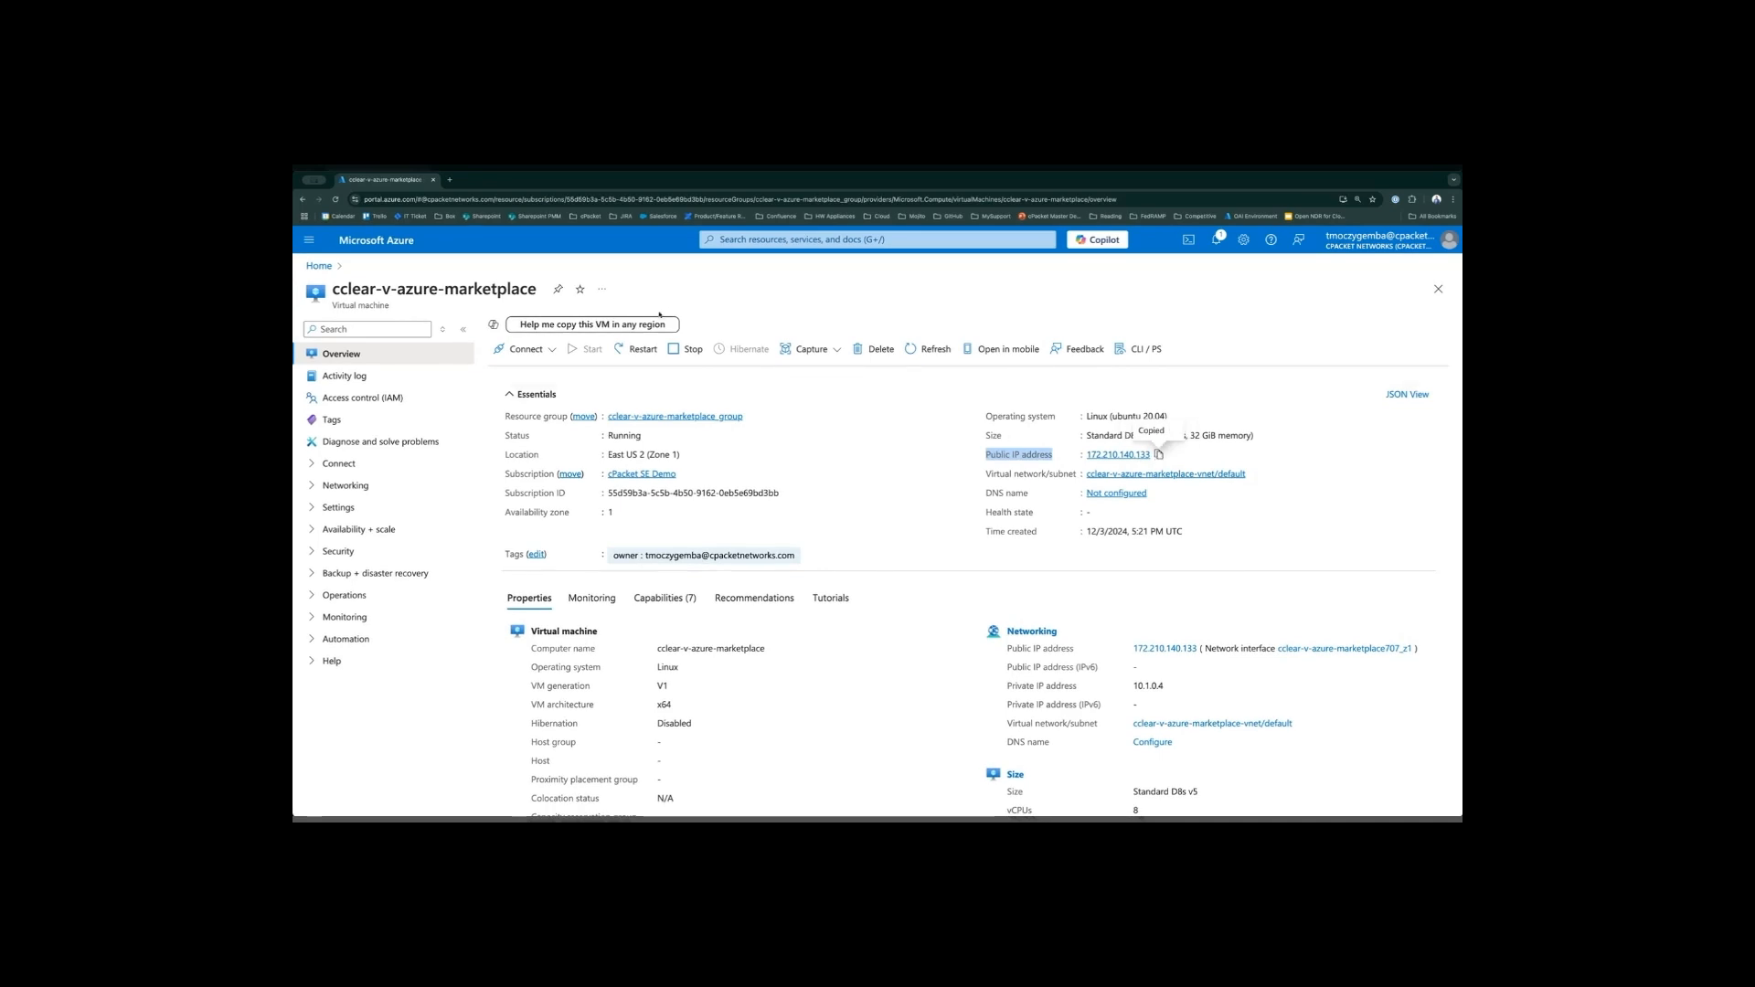
pyautogui.click(450, 181)
pyautogui.hotkey('ctrl', 'v')
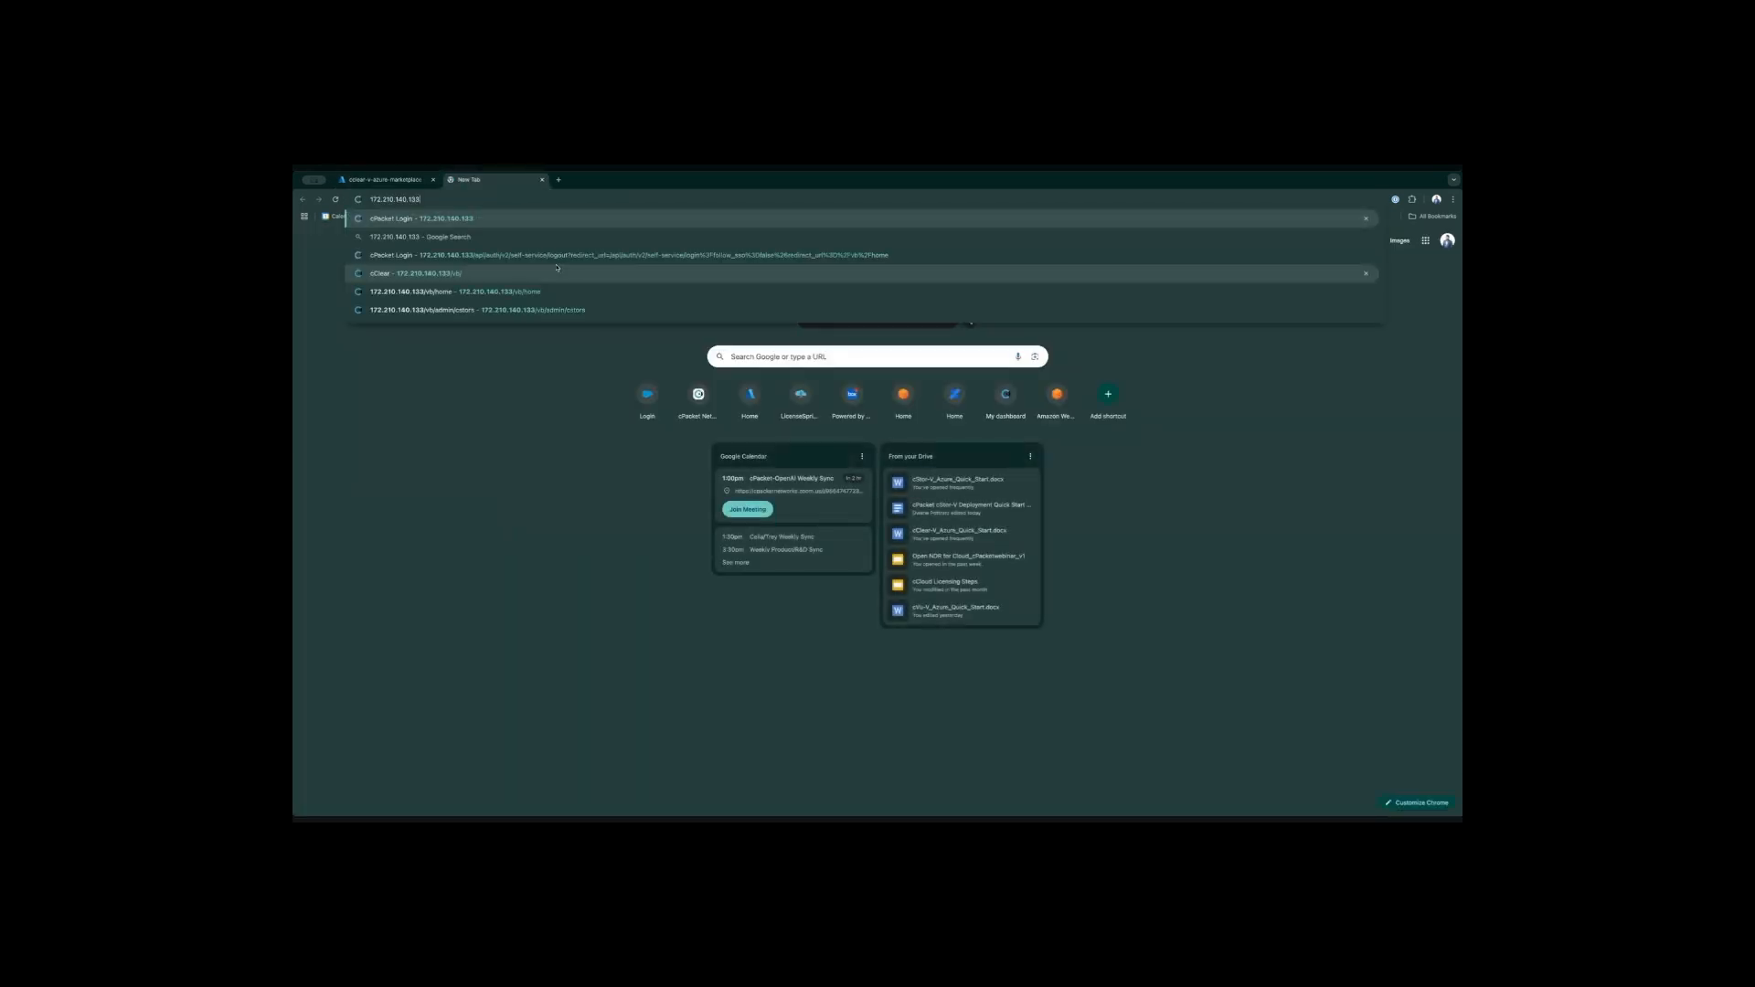
pyautogui.click(557, 268)
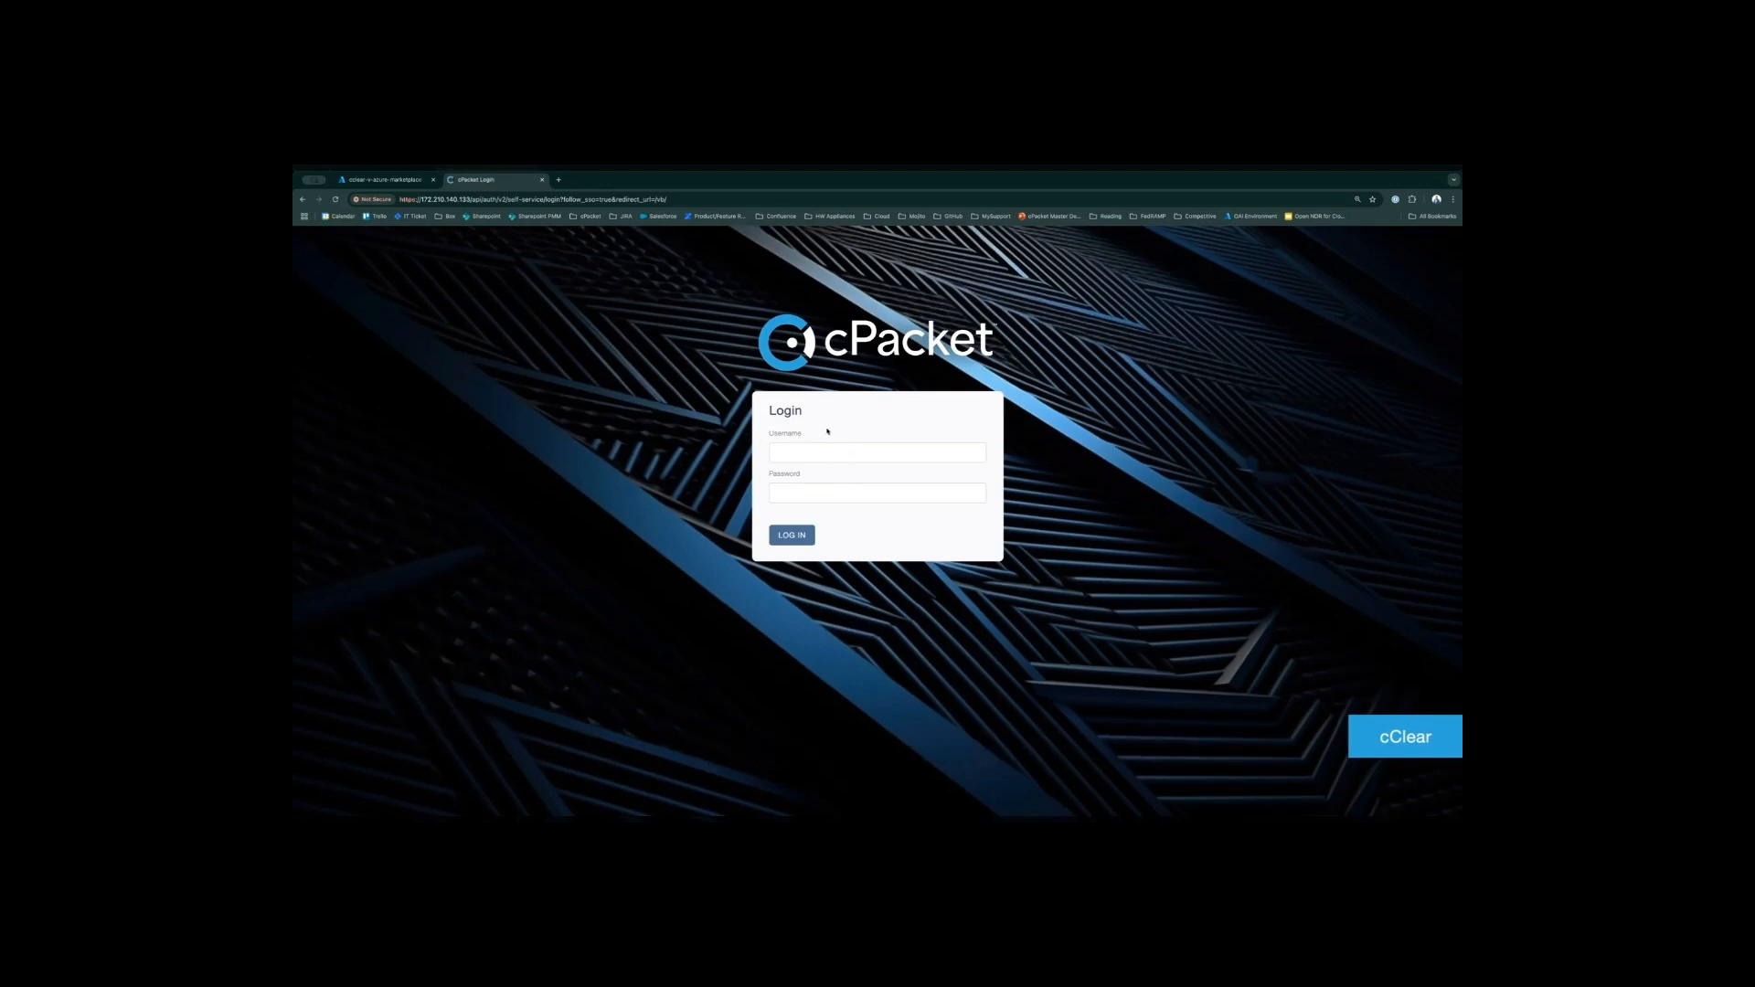
# - Return to the Azure virtual machine page, open its resource JSON and copy the vmId value
pyautogui.click(398, 181)
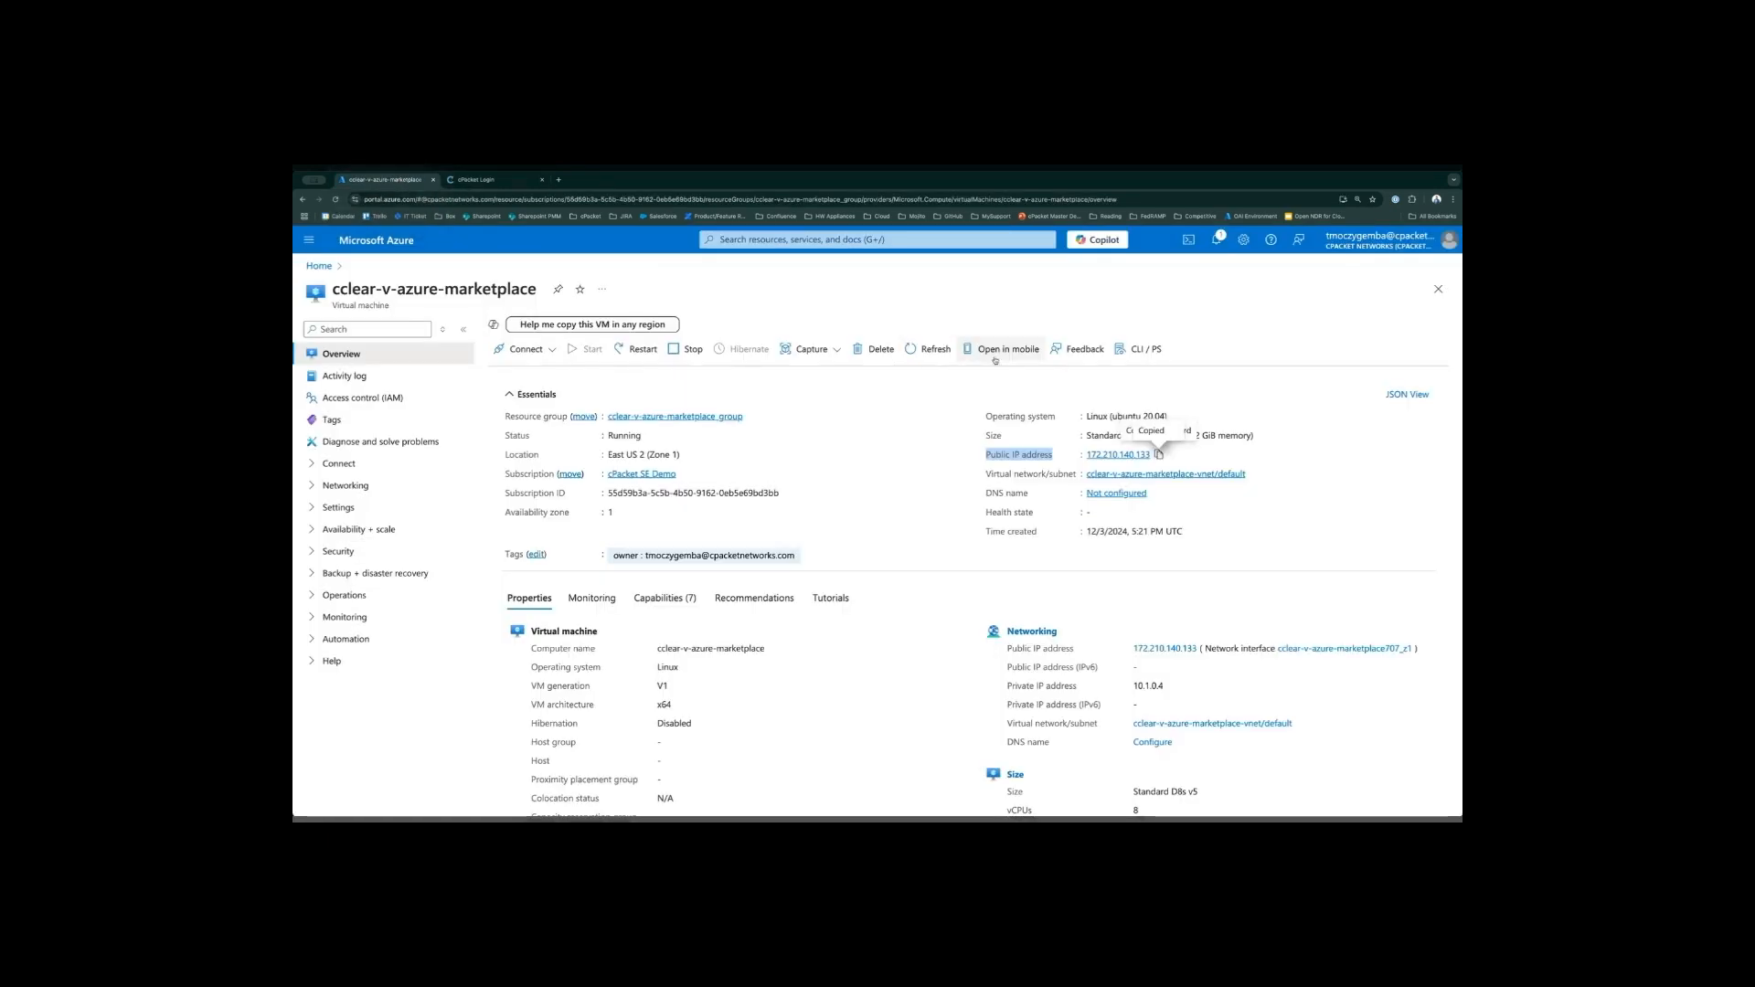
pyautogui.click(1316, 394)
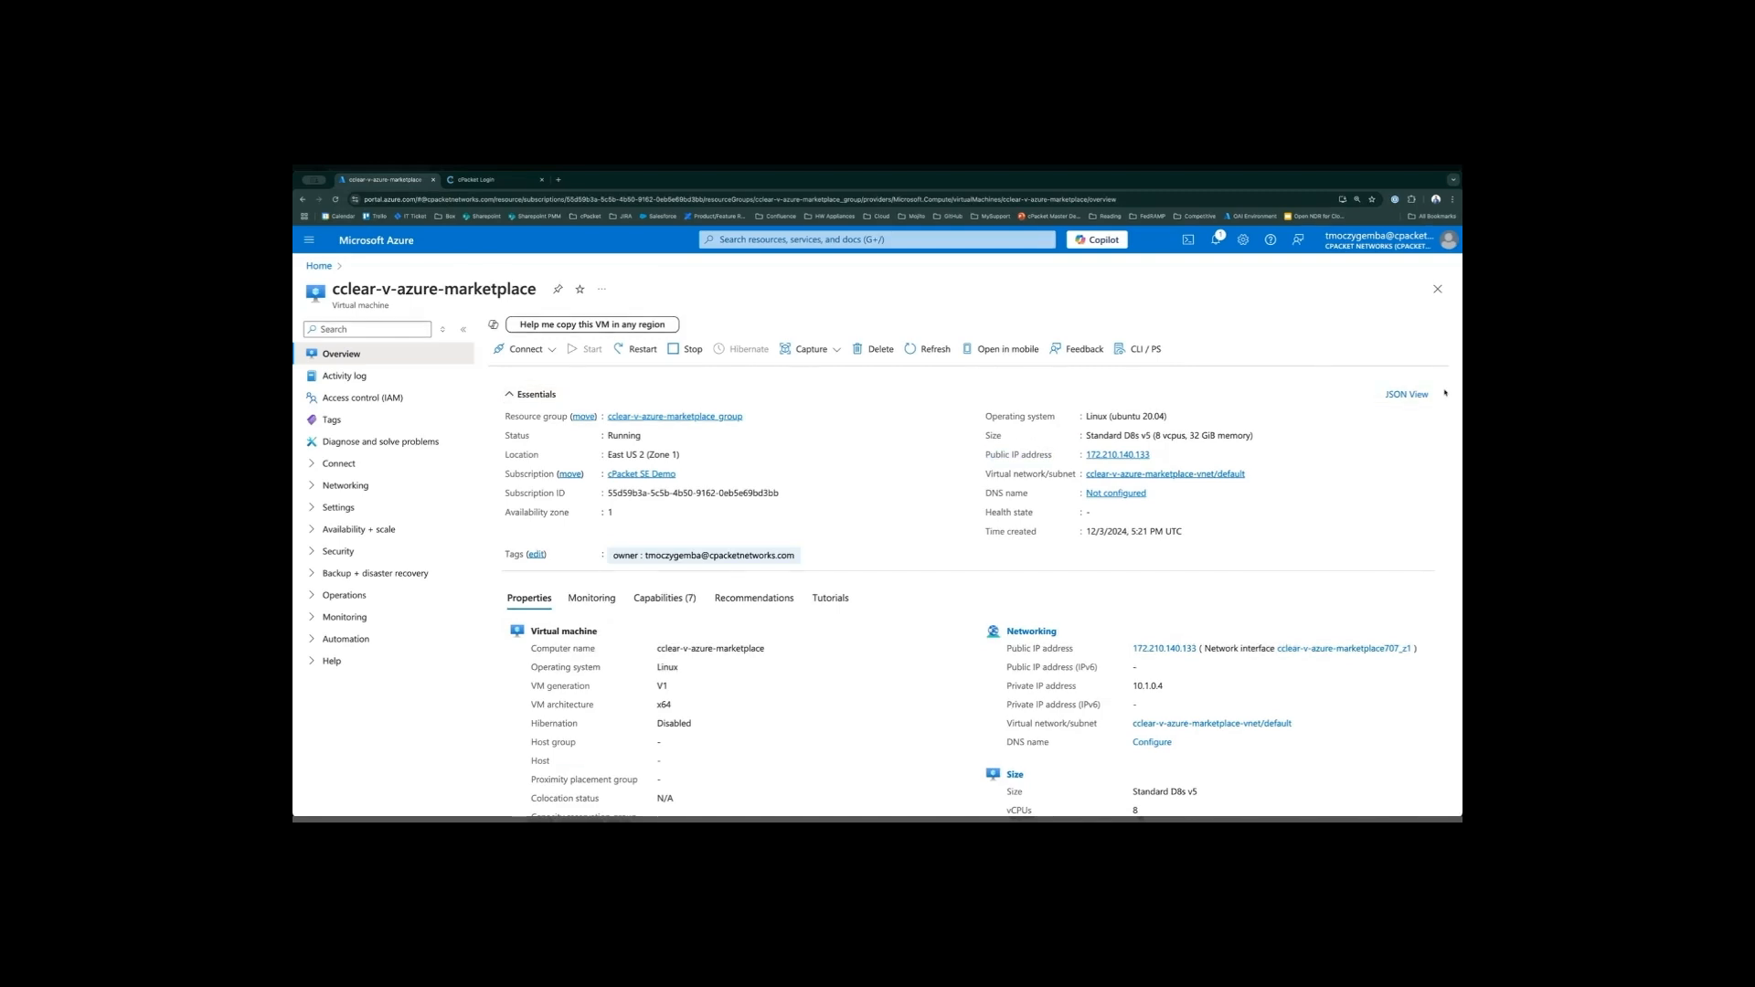
pyautogui.moveTo(1448, 399); pyautogui.dragTo(1378, 399)
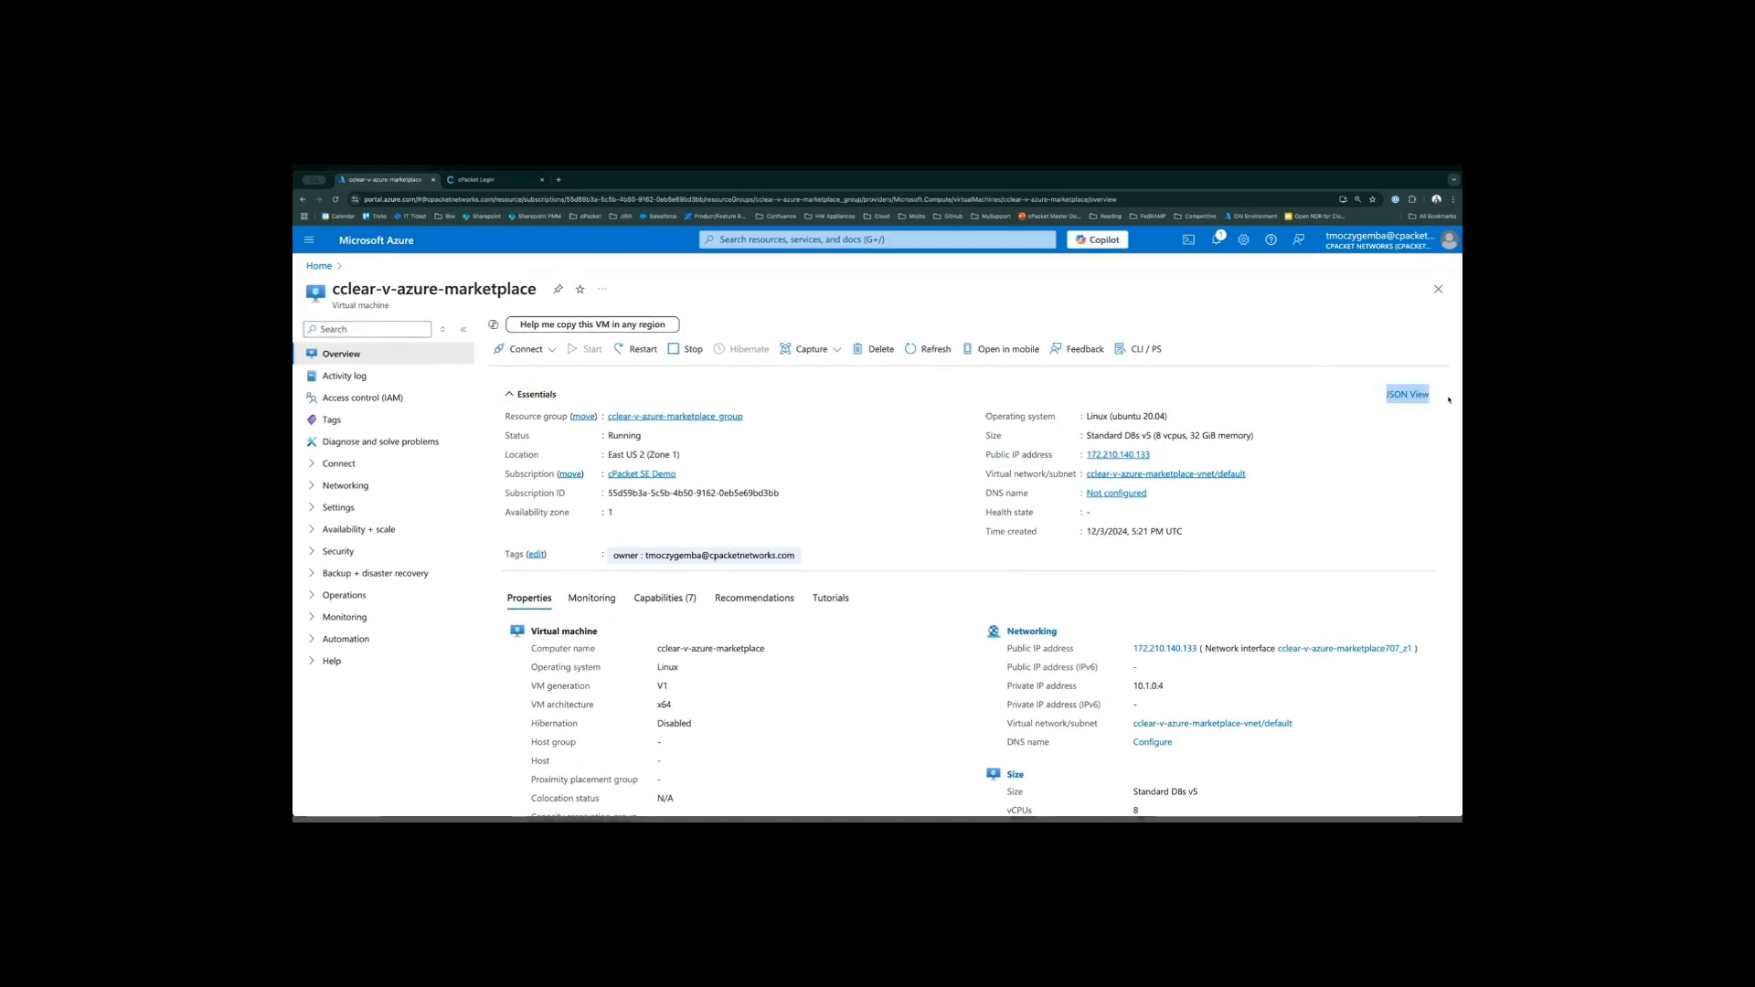
pyautogui.click(1449, 399)
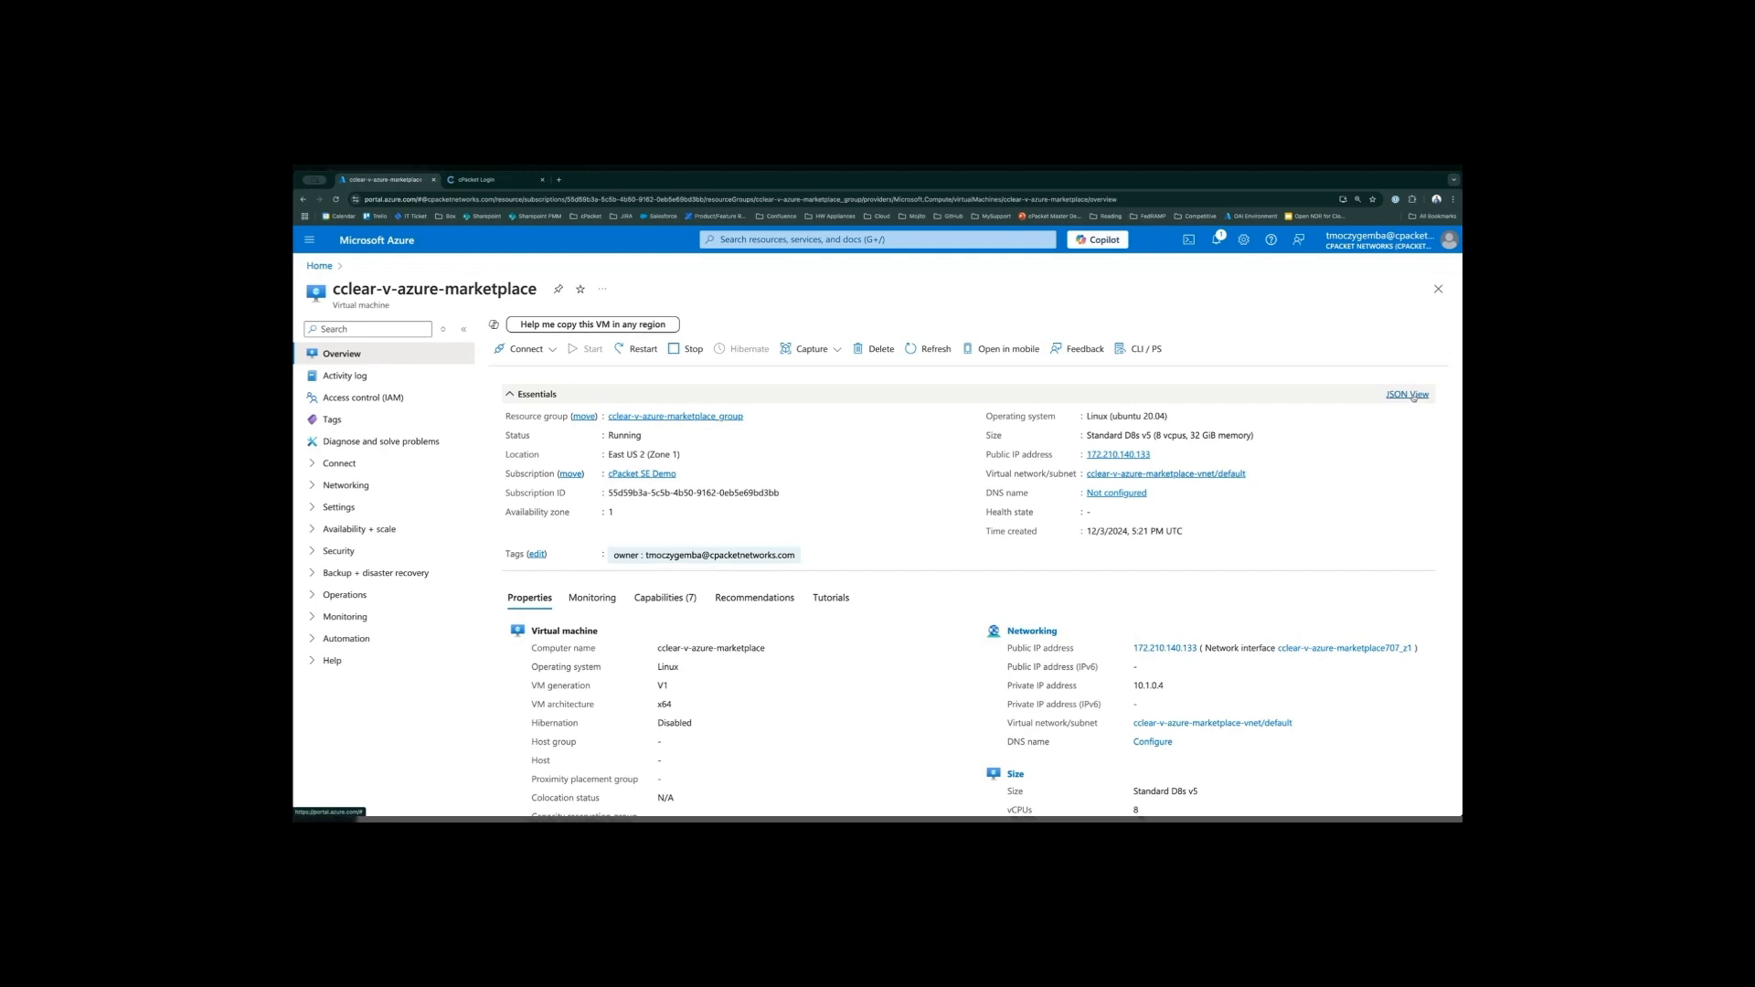
pyautogui.click(1412, 396)
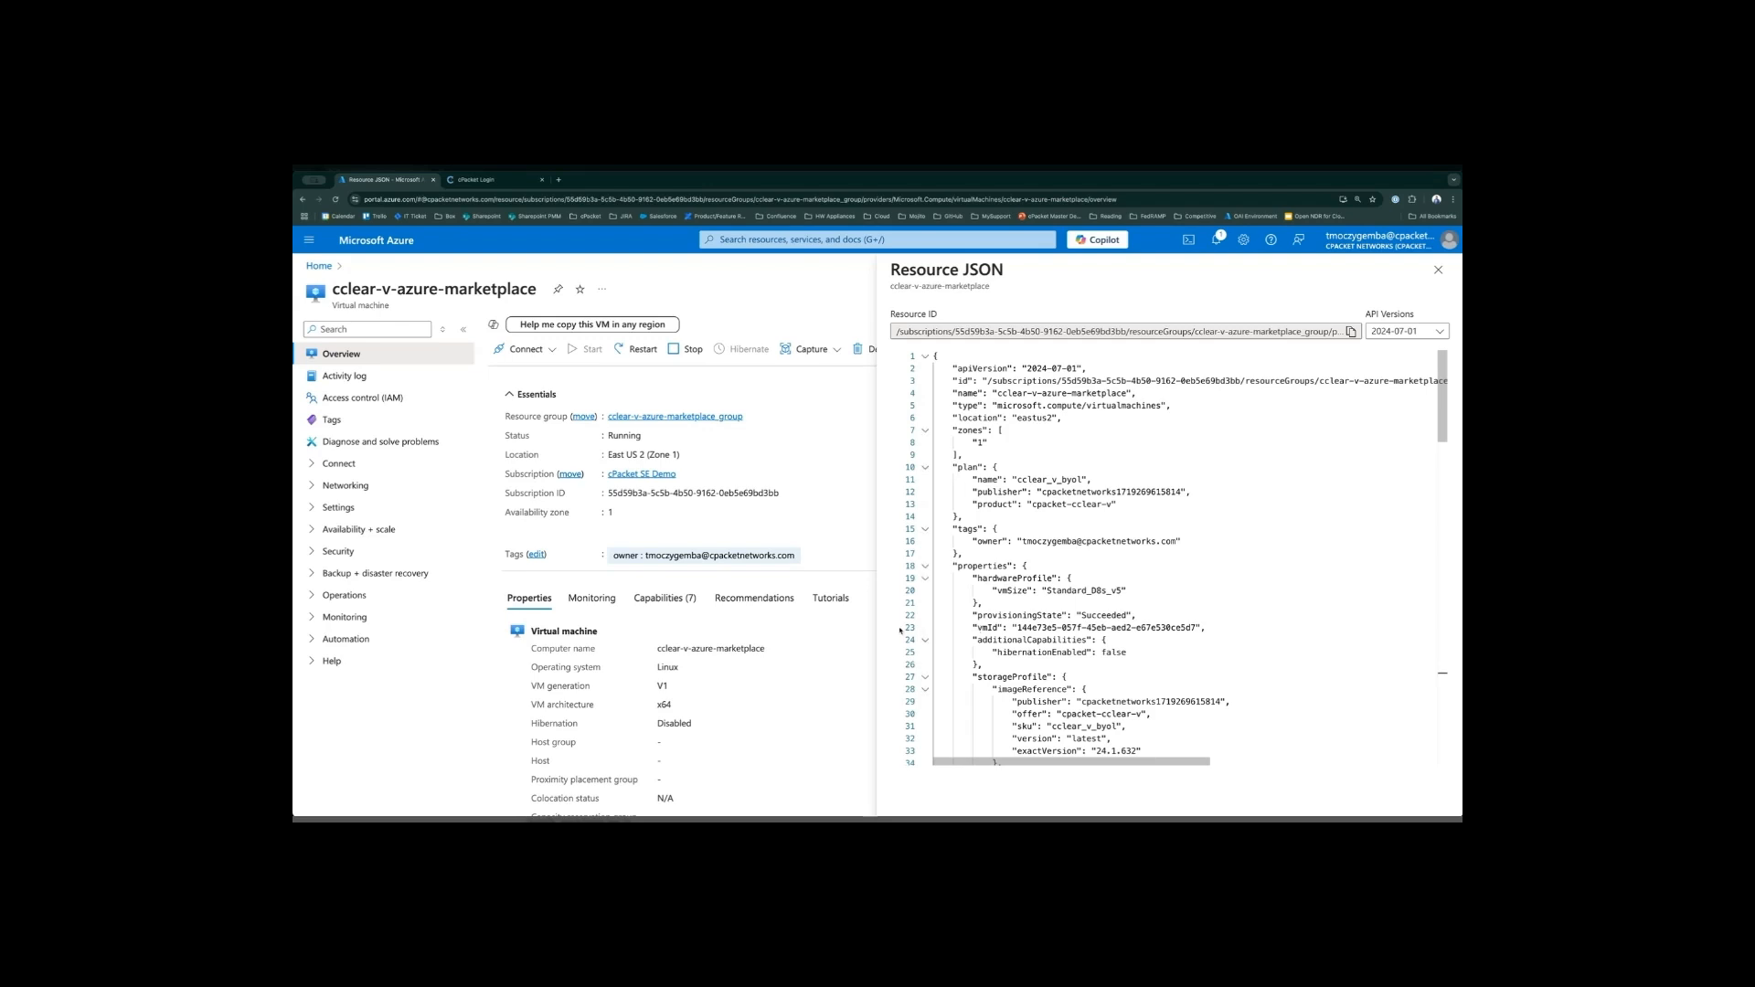
pyautogui.moveTo(979, 628); pyautogui.dragTo(996, 627)
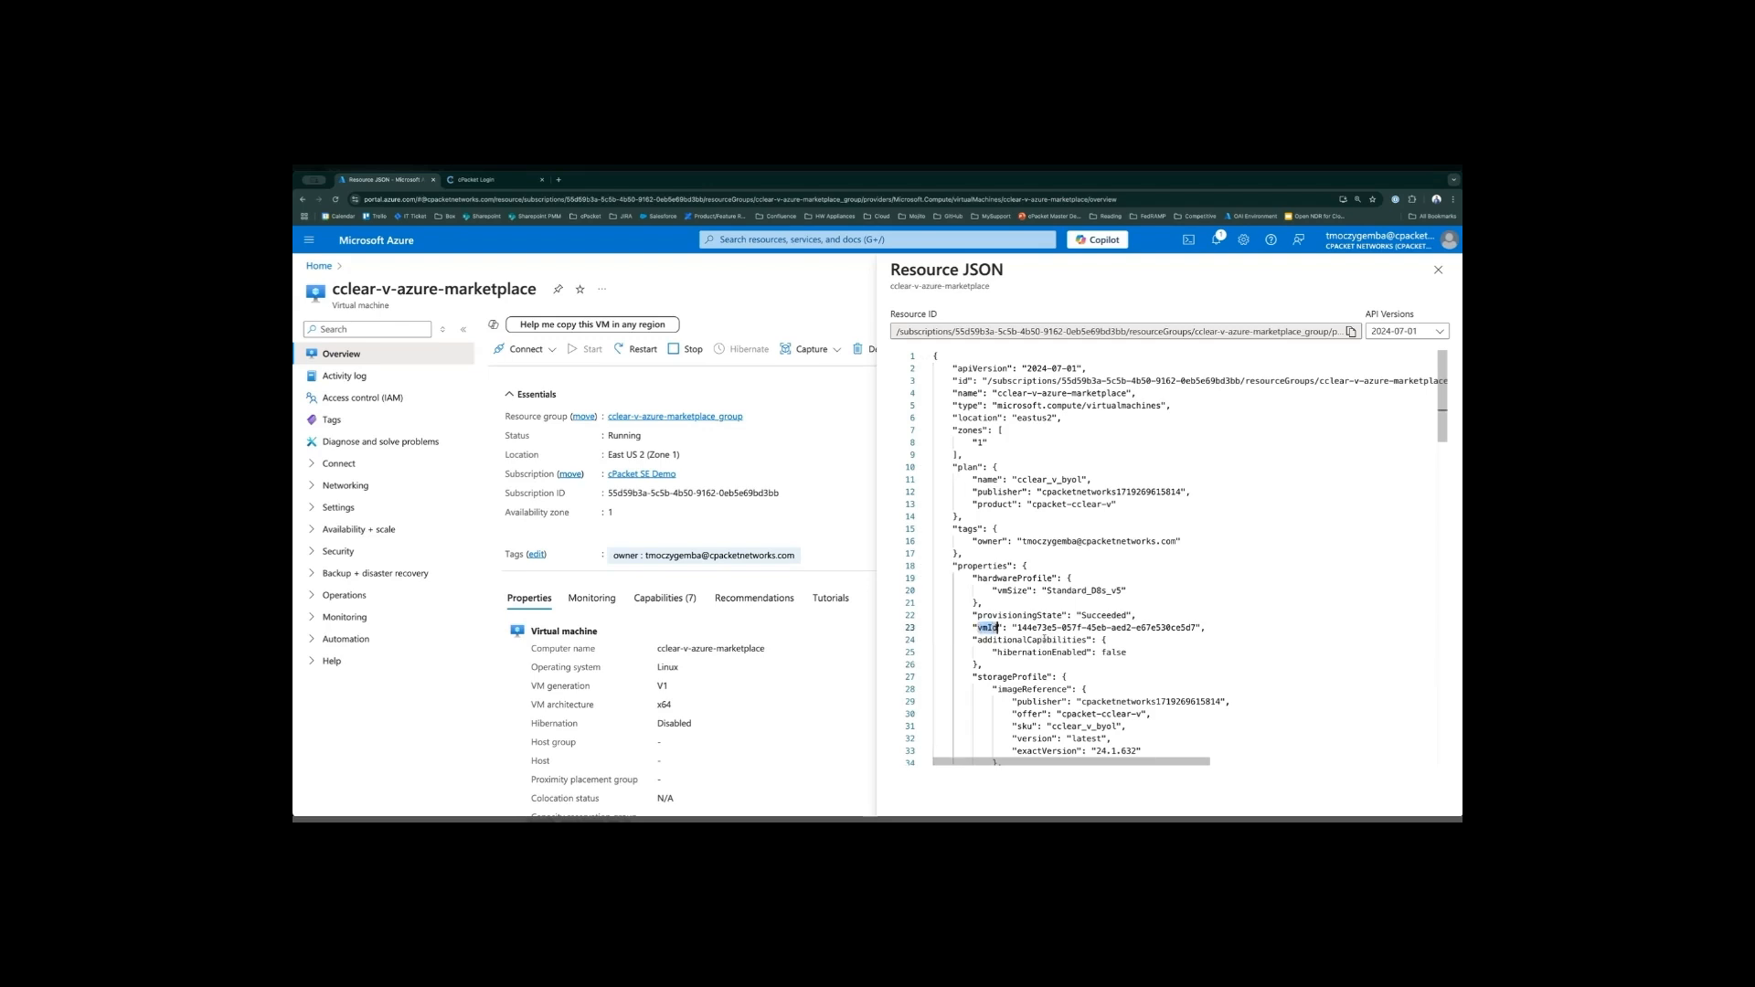
pyautogui.moveTo(1017, 628); pyautogui.dragTo(1195, 628)
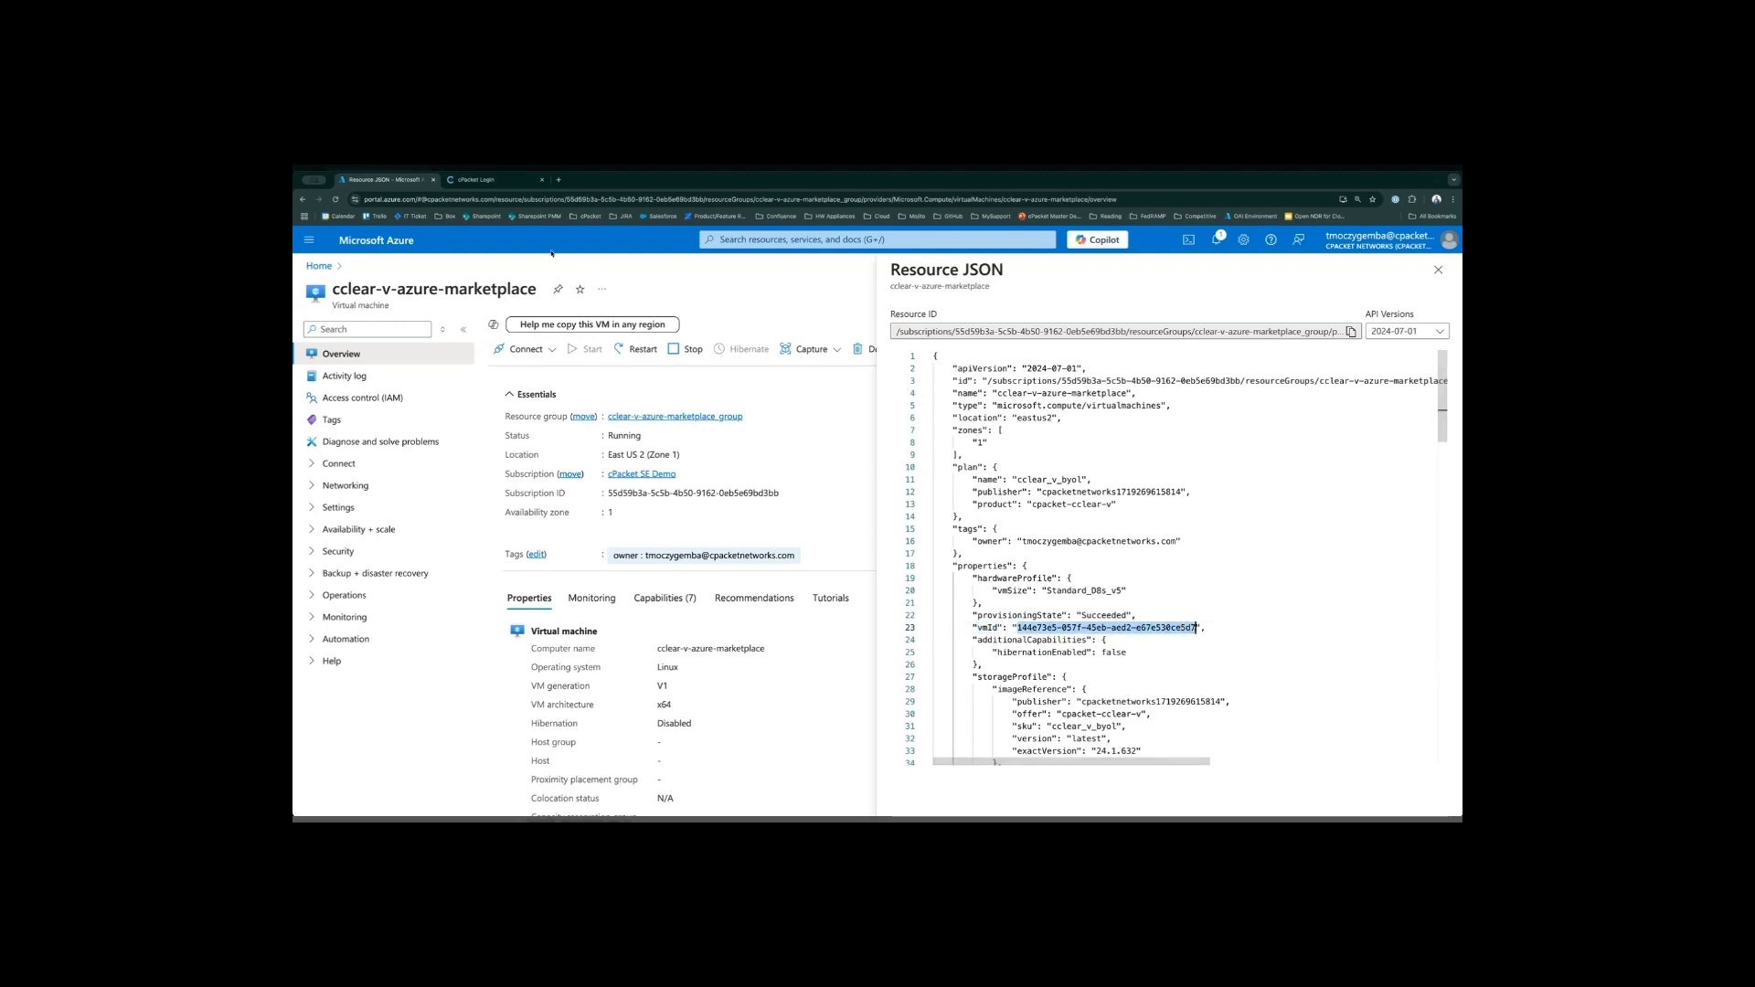
# - Switch to the cClear login page and log in as cpacket with the copied VM ID as the password
pyautogui.click(502, 180)
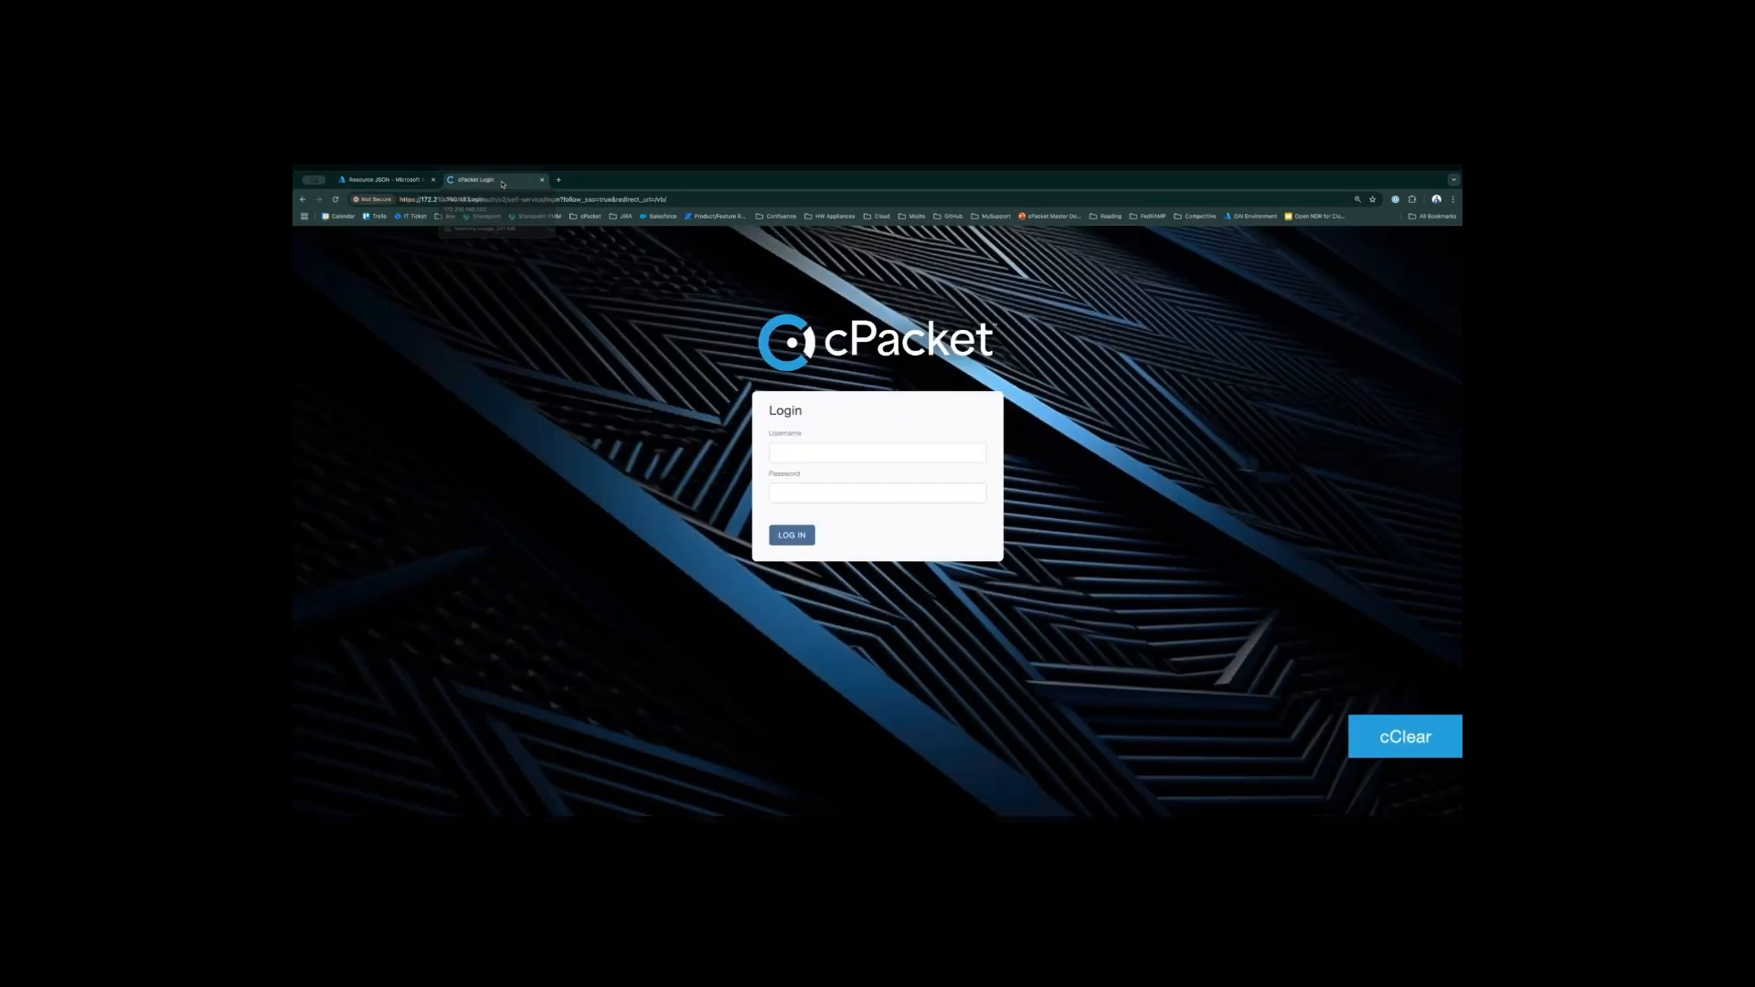
pyautogui.click(839, 459)
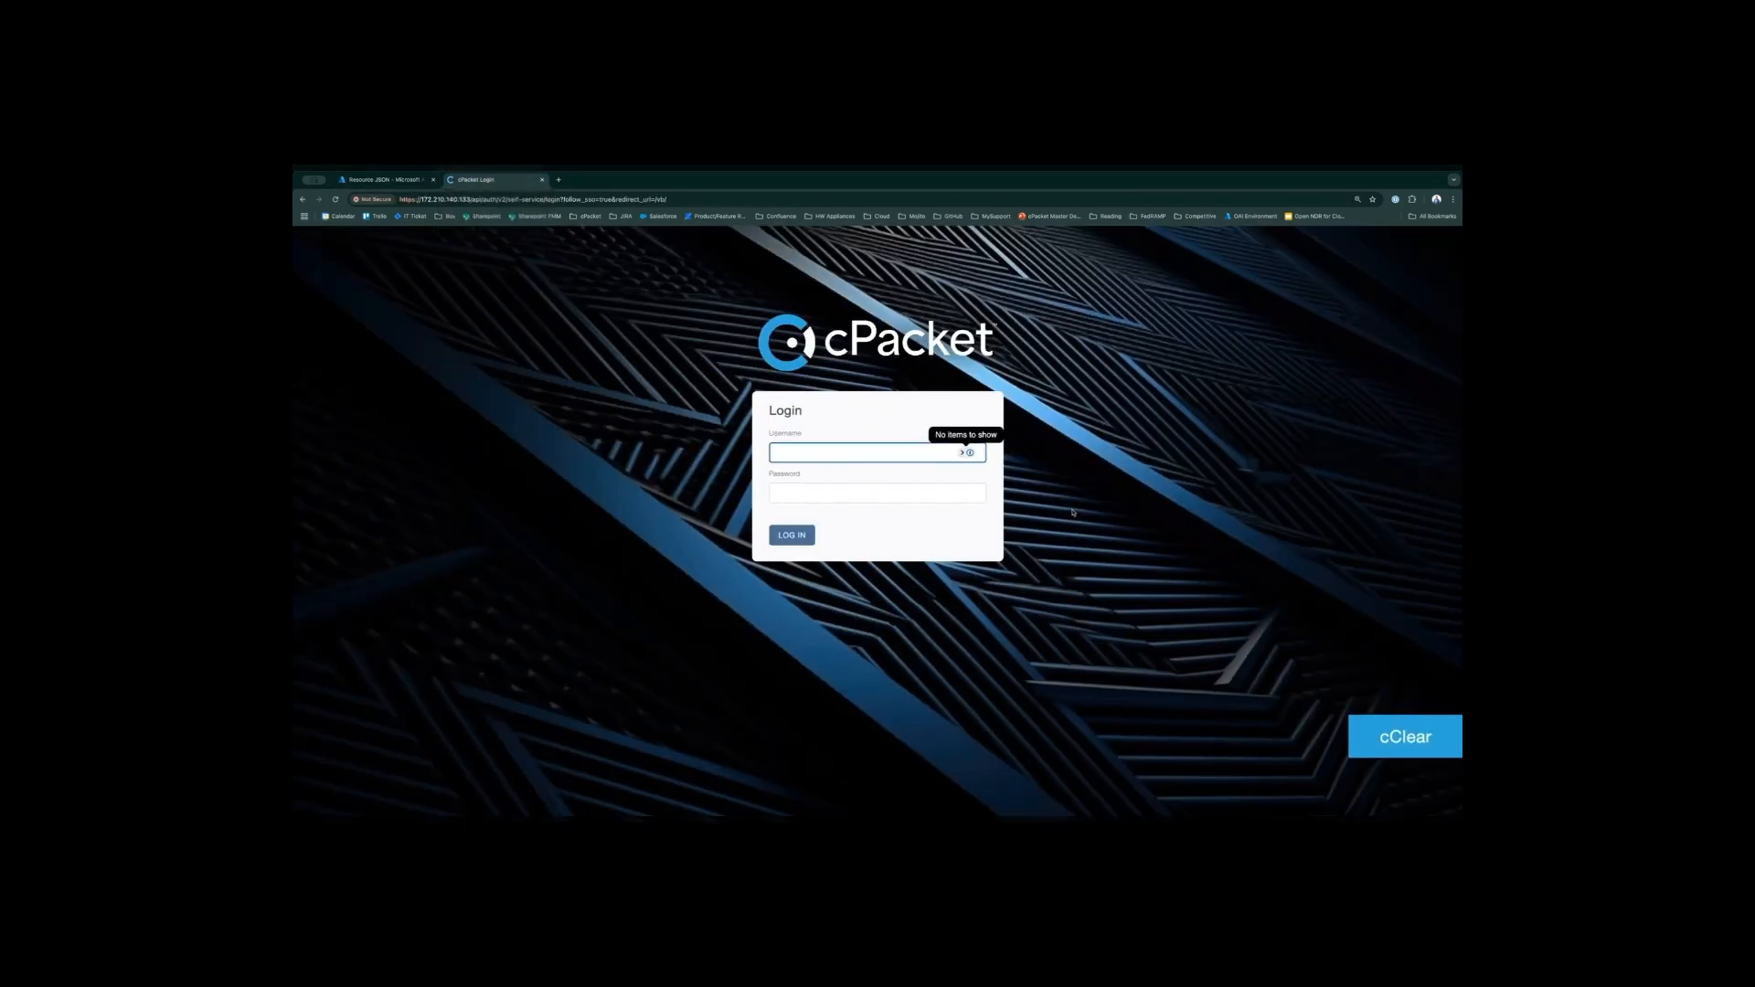
pyautogui.write('cpacket')
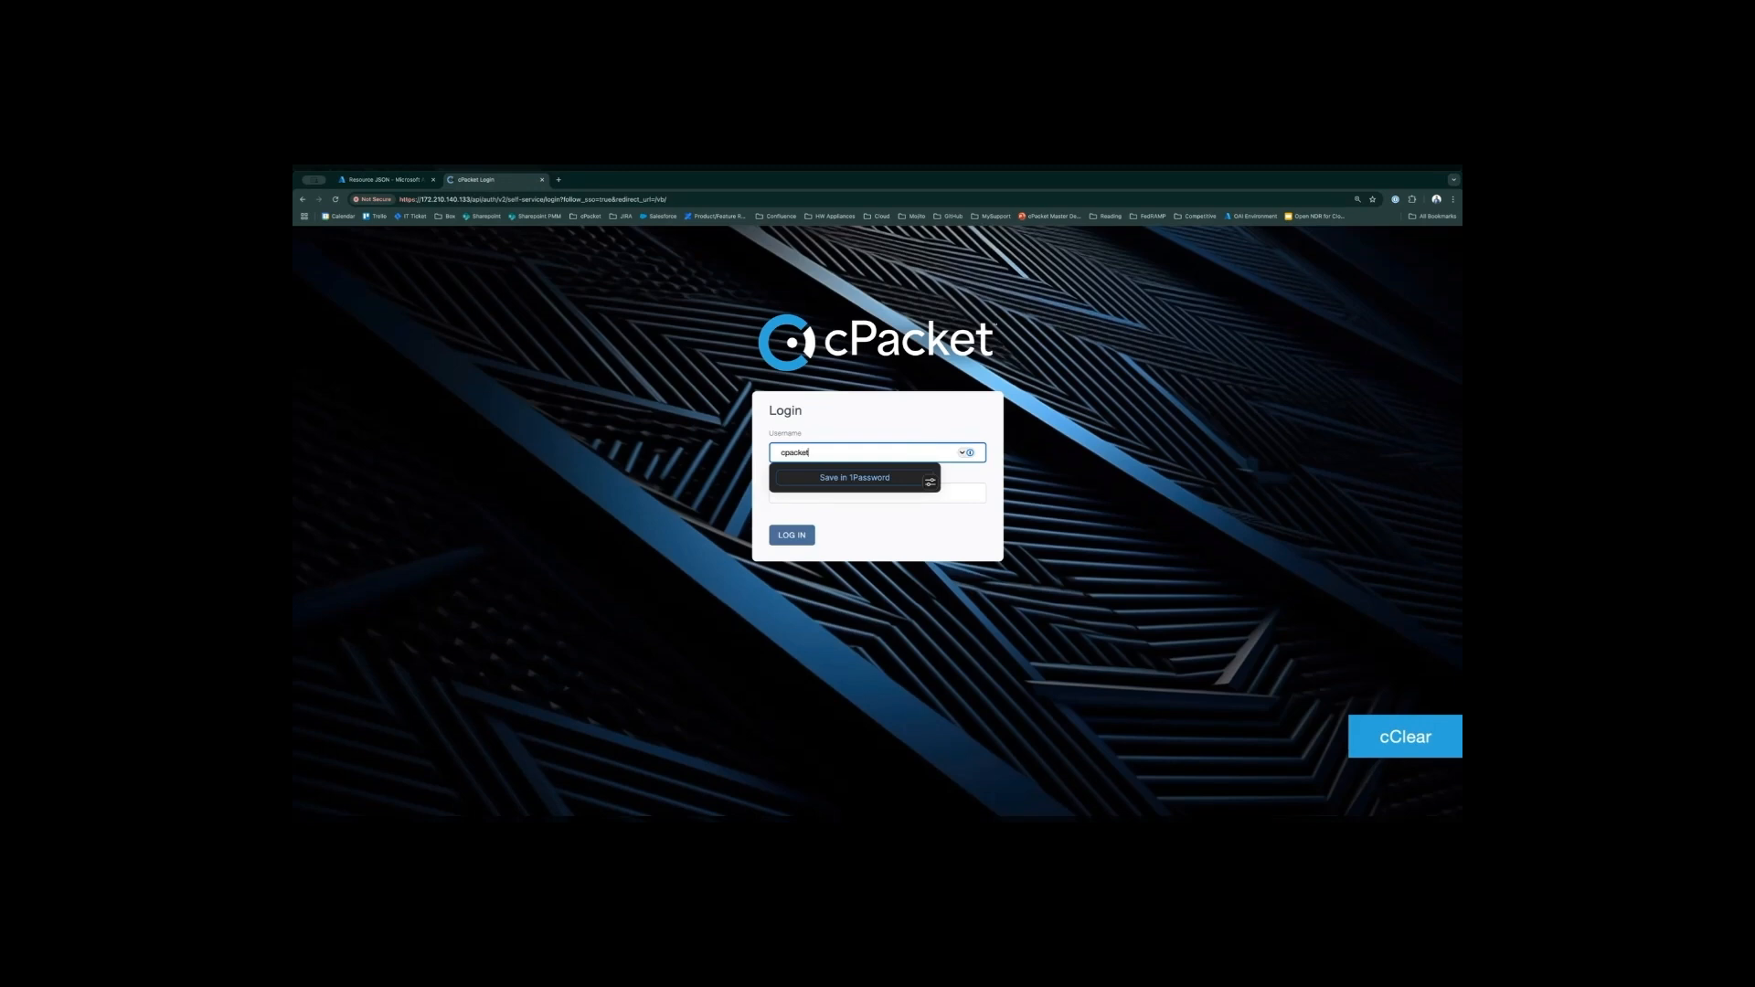
pyautogui.press('Tab')
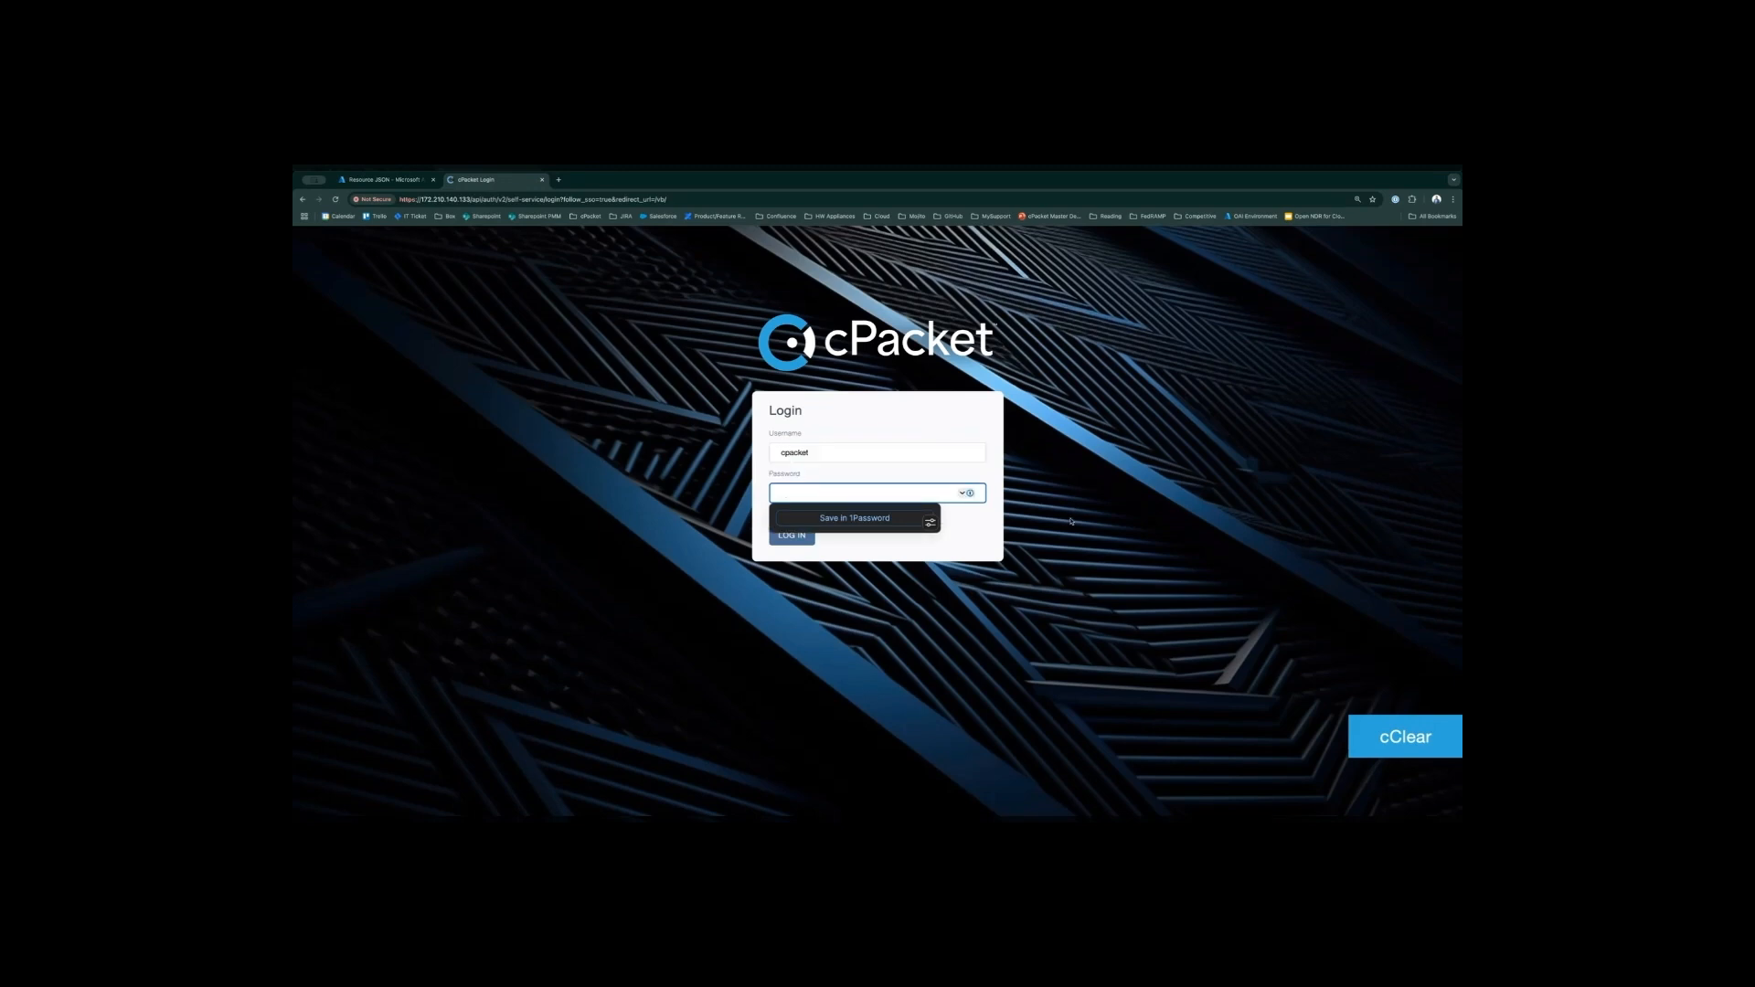
pyautogui.hotkey('ctrl', 'v')
pyautogui.click(992, 535)
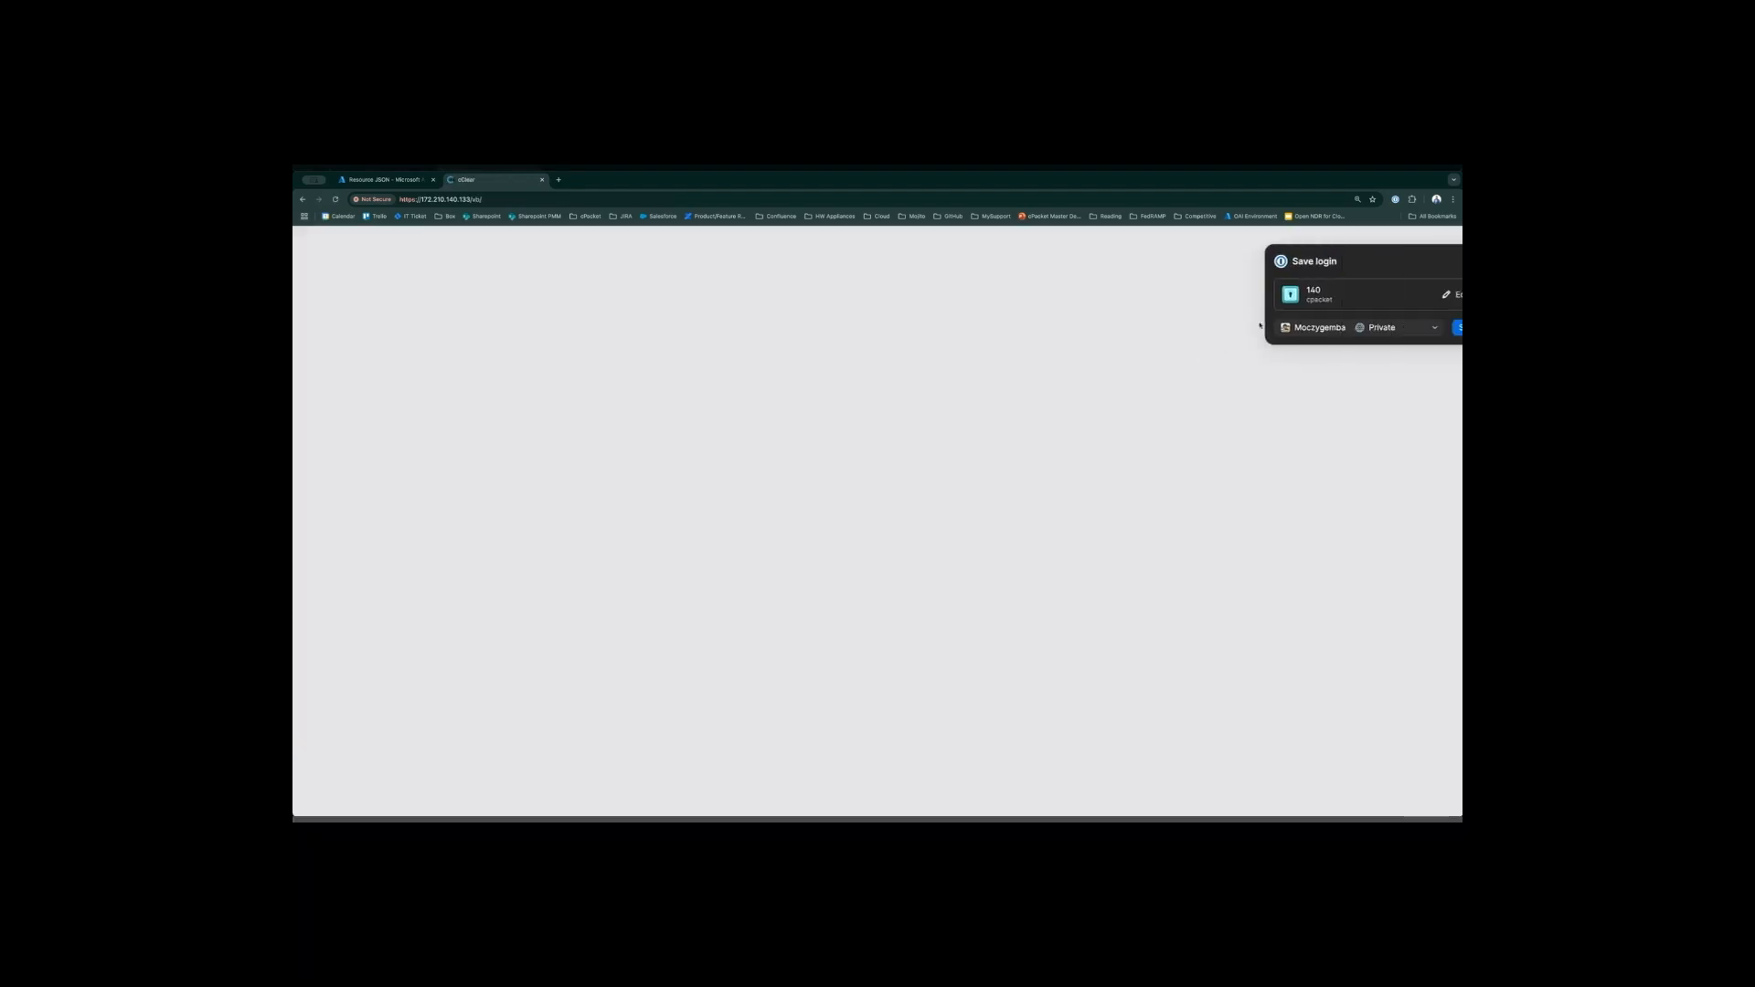
# - Dismiss the save-login prompt and open the cStors configuration page to check its device list
pyautogui.click(1430, 262)
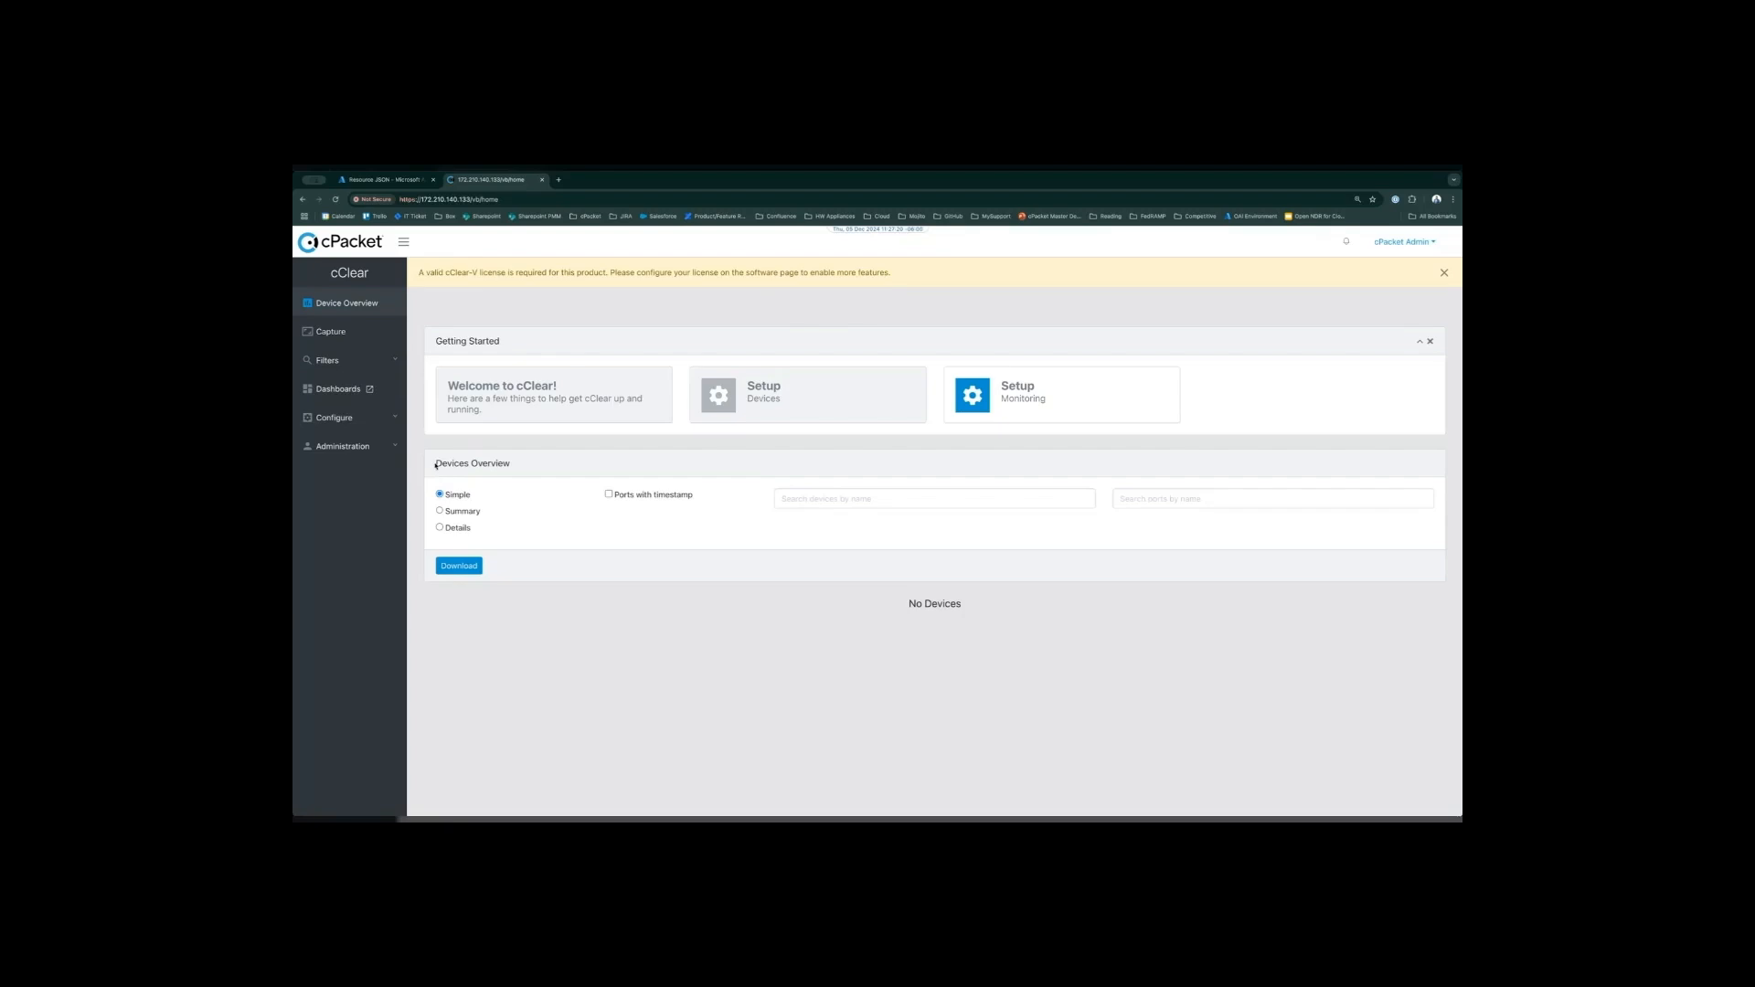
pyautogui.click(397, 418)
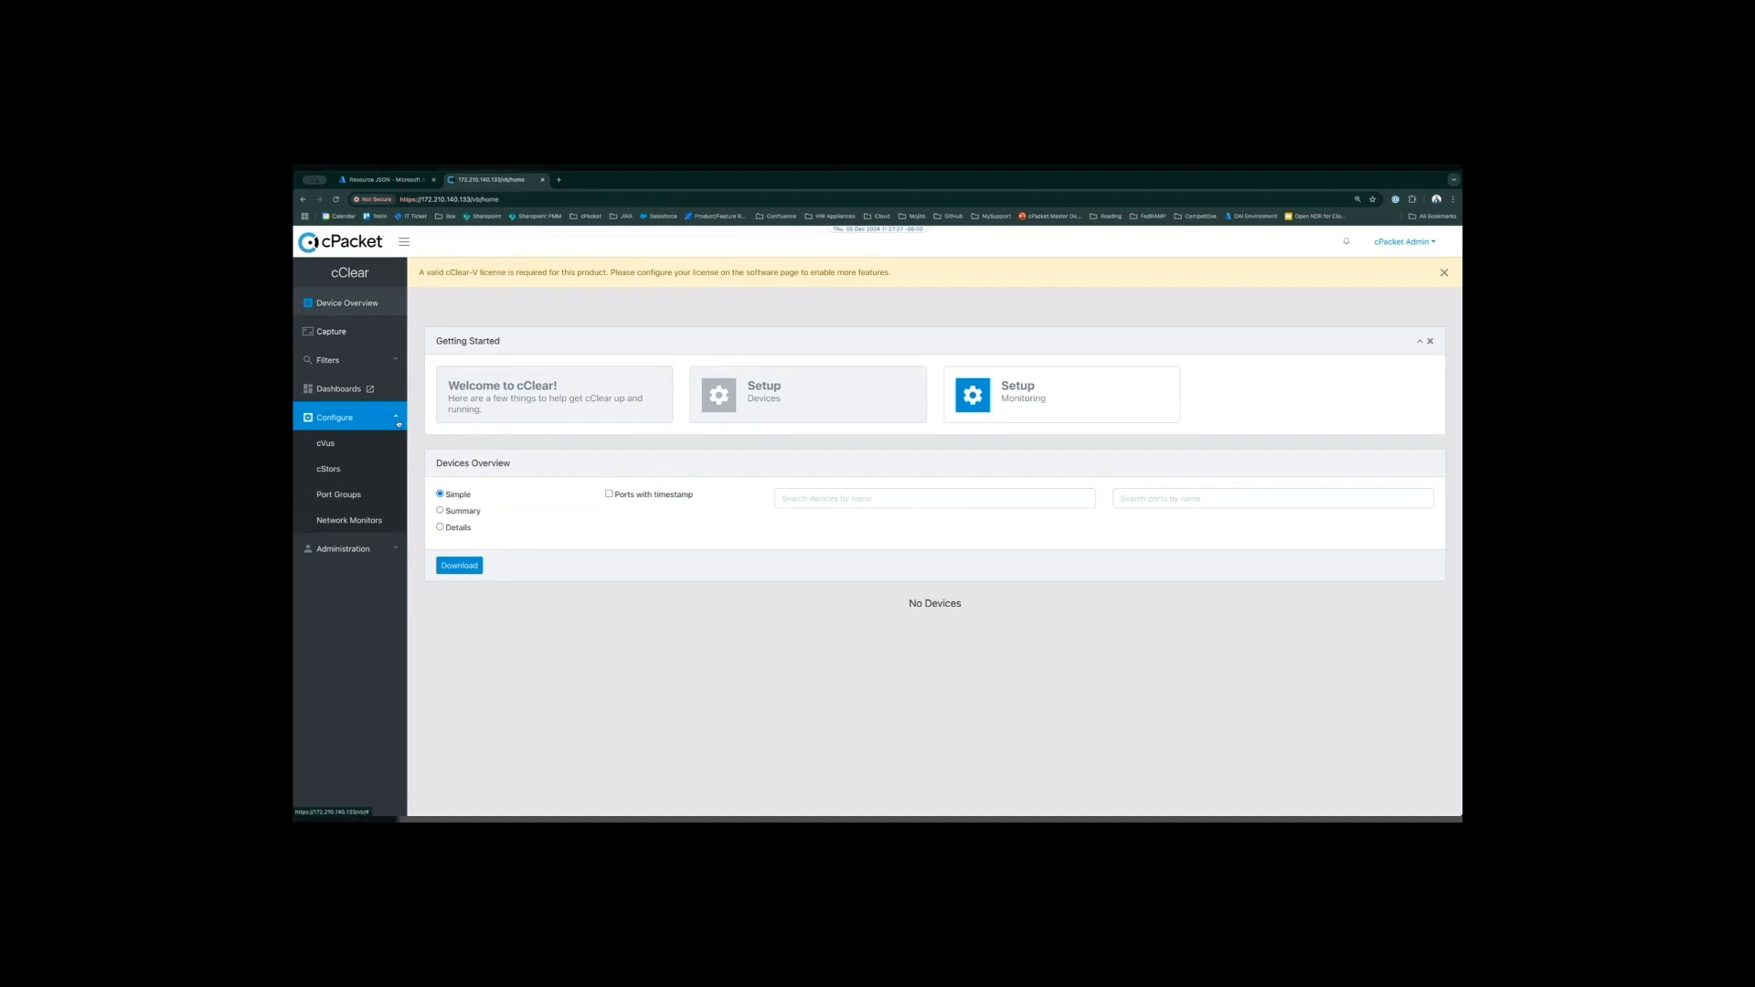
pyautogui.click(353, 472)
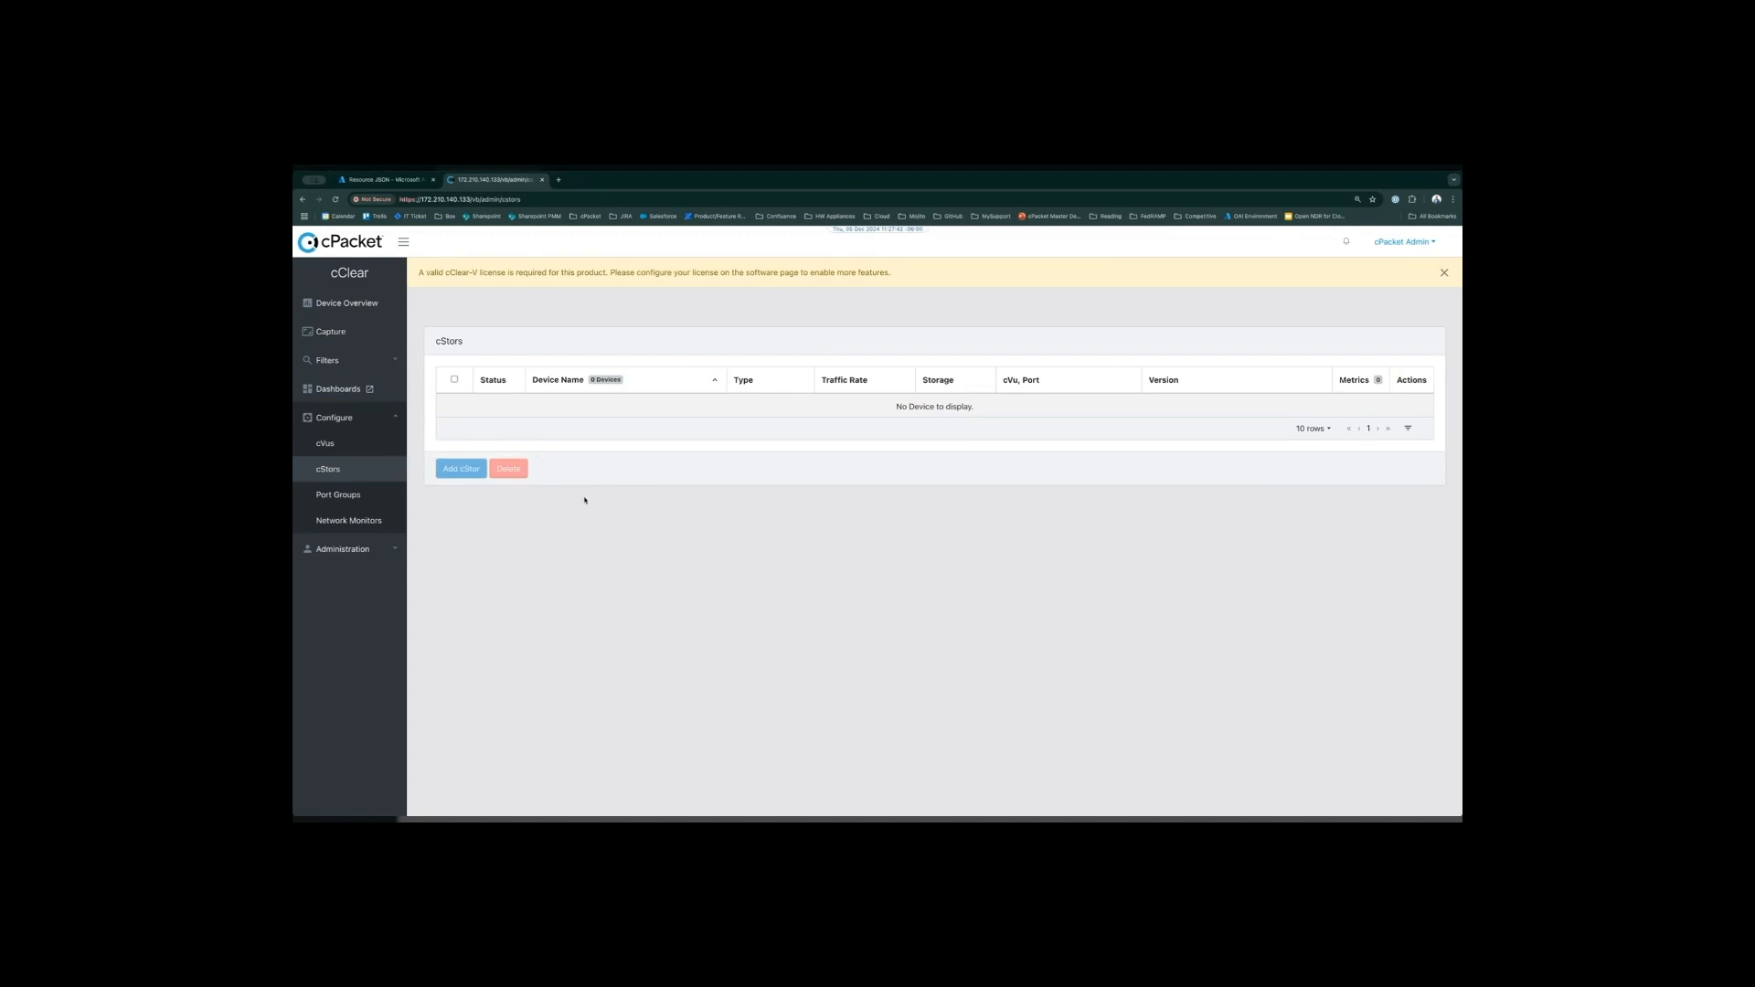
pyautogui.click(388, 418)
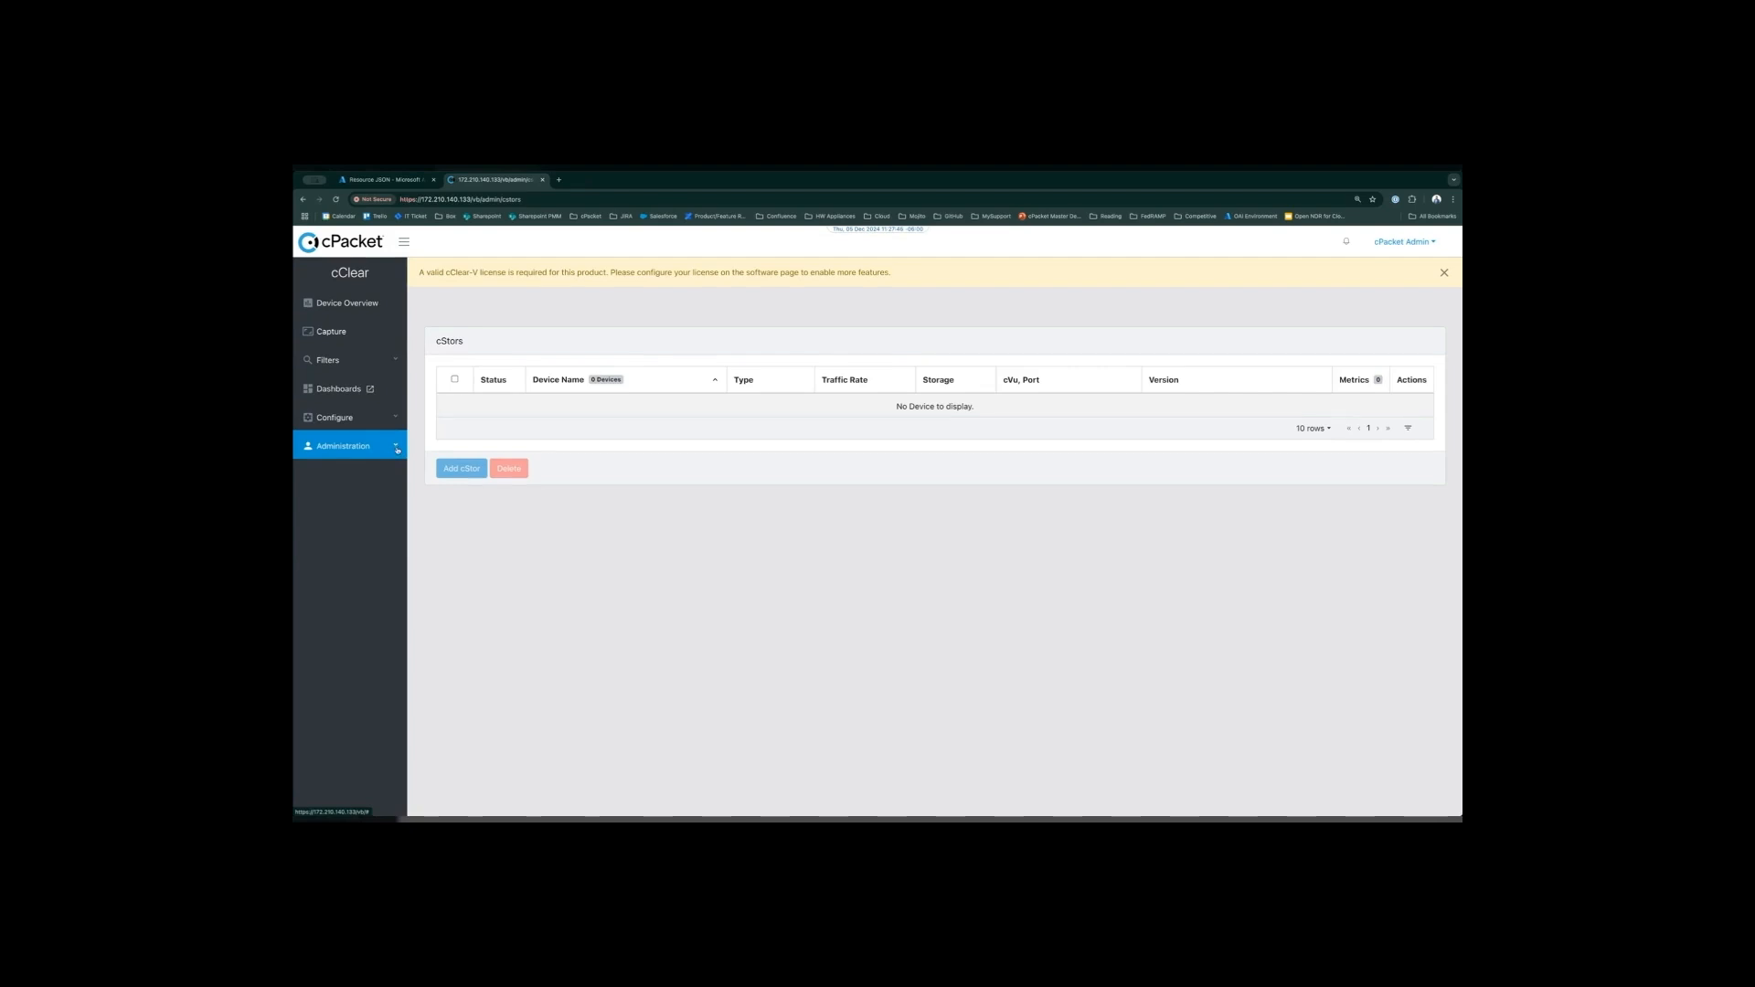
# - Add the product license in the license management section of the Software administration page and review the activated licenses
pyautogui.click(397, 447)
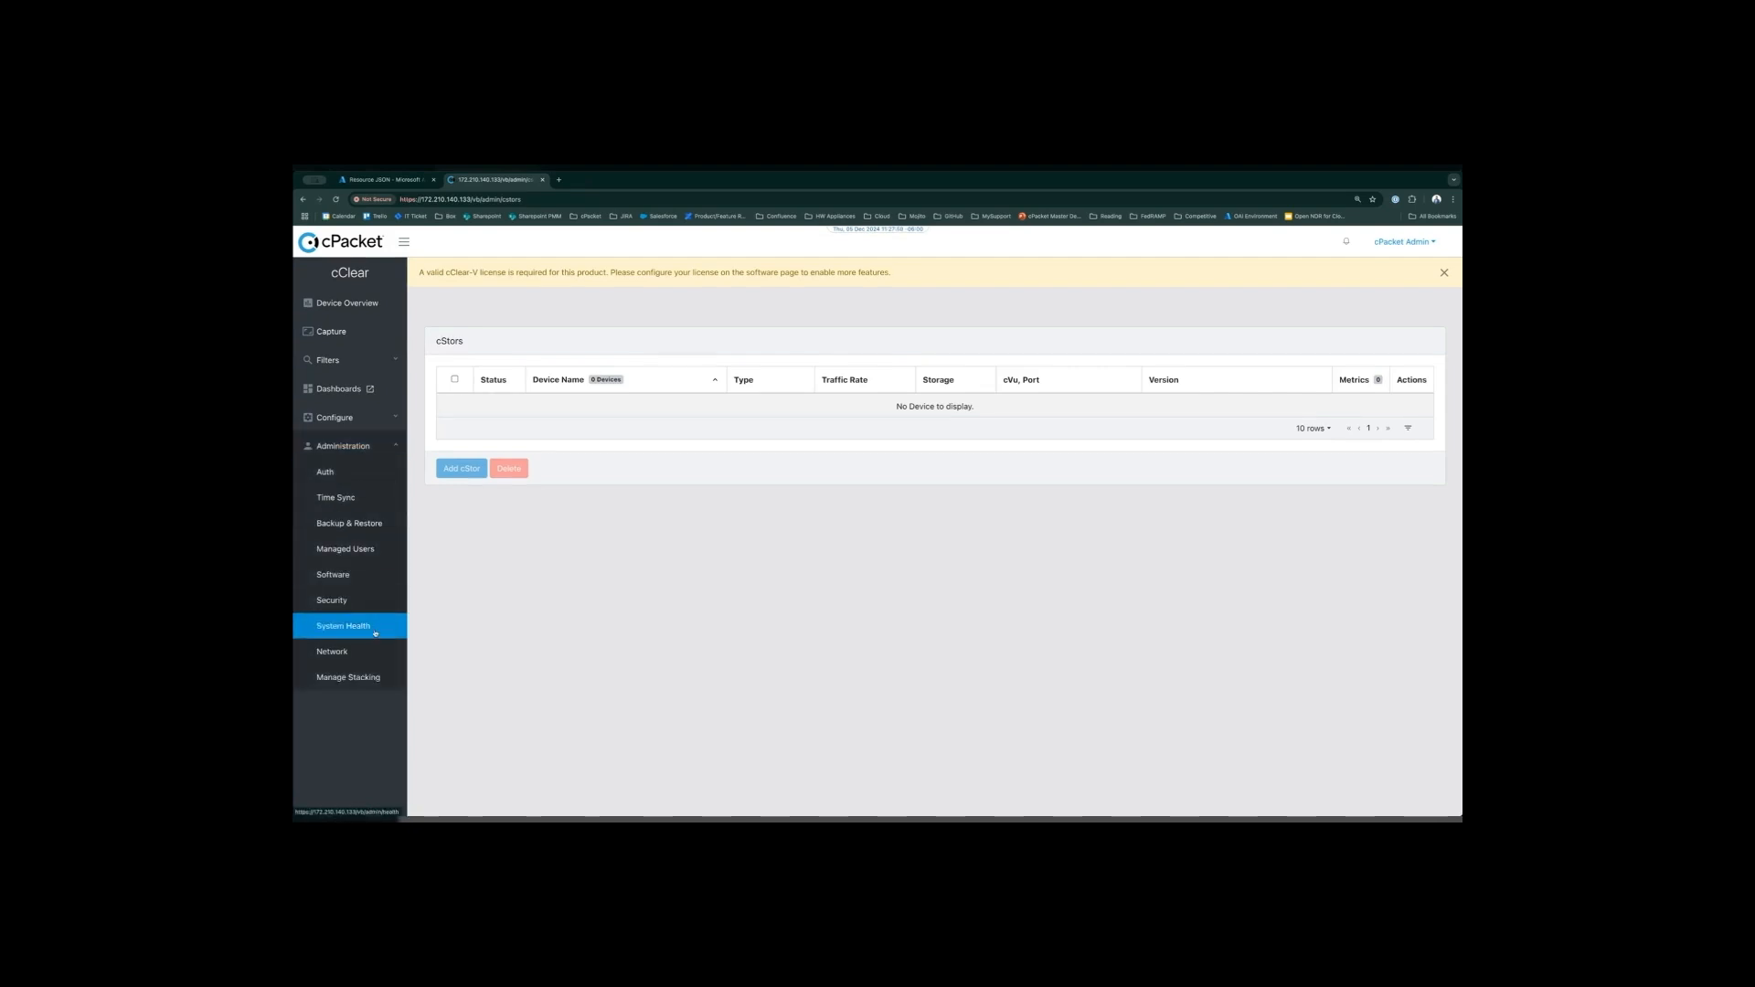
pyautogui.click(361, 578)
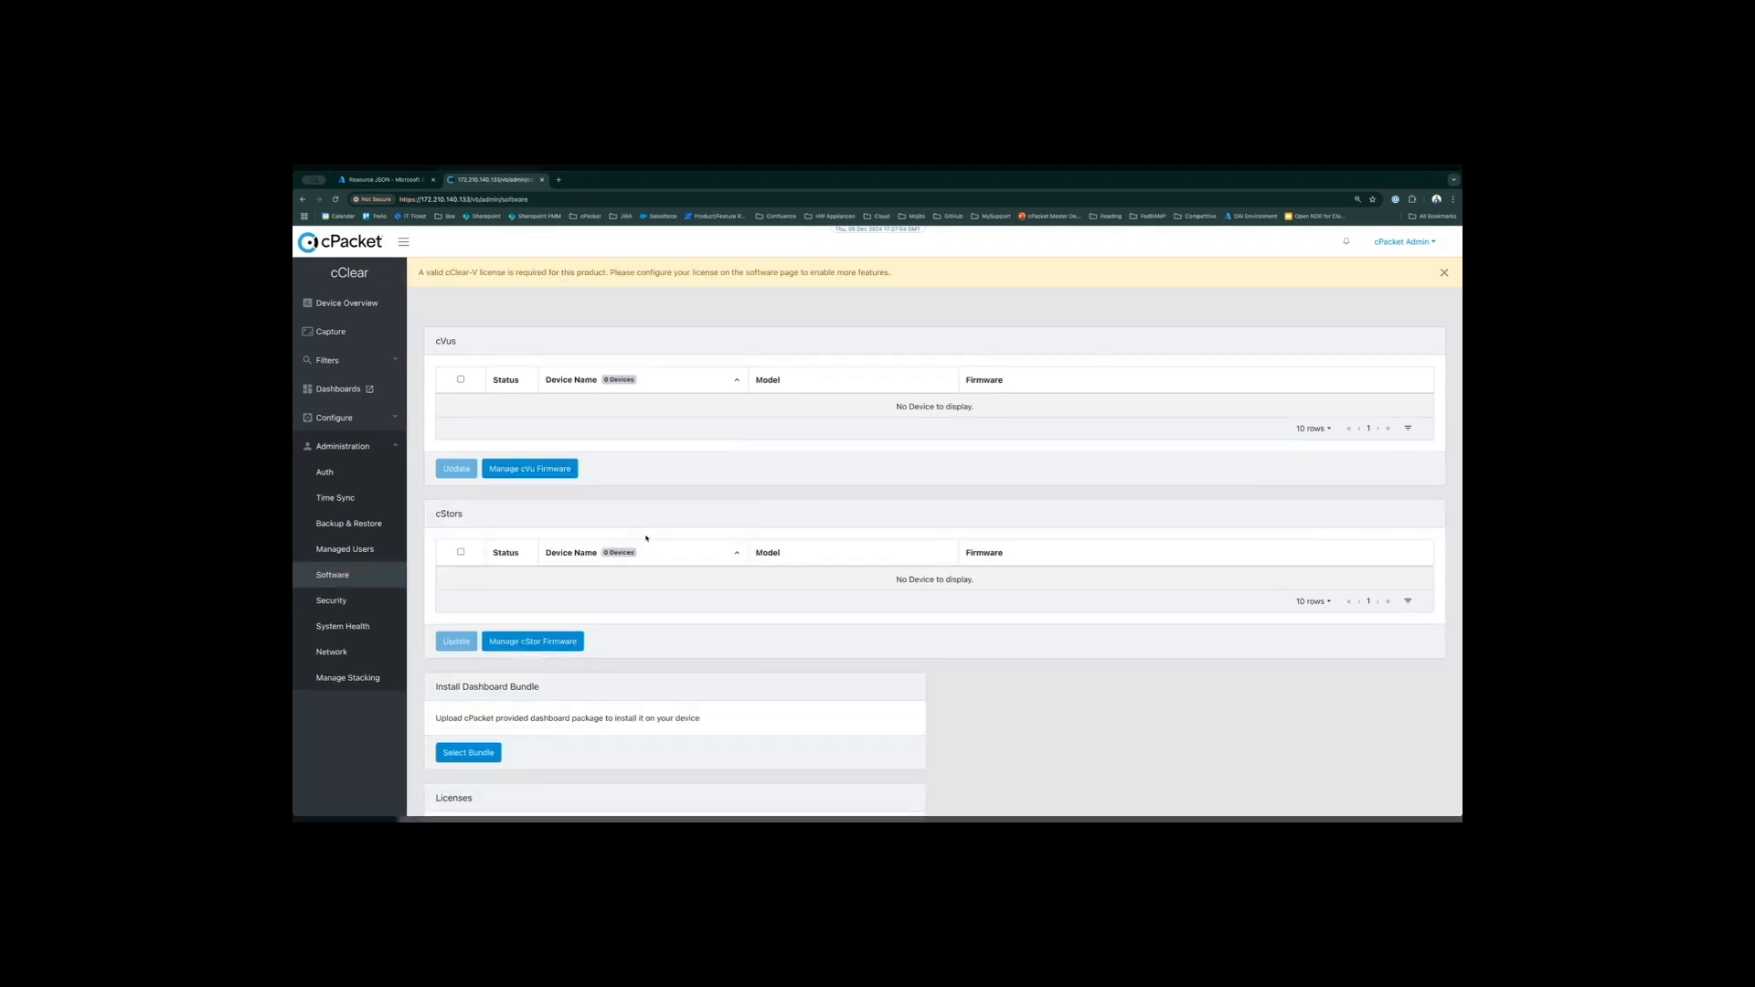
pyautogui.scroll(-2, 646, 540)
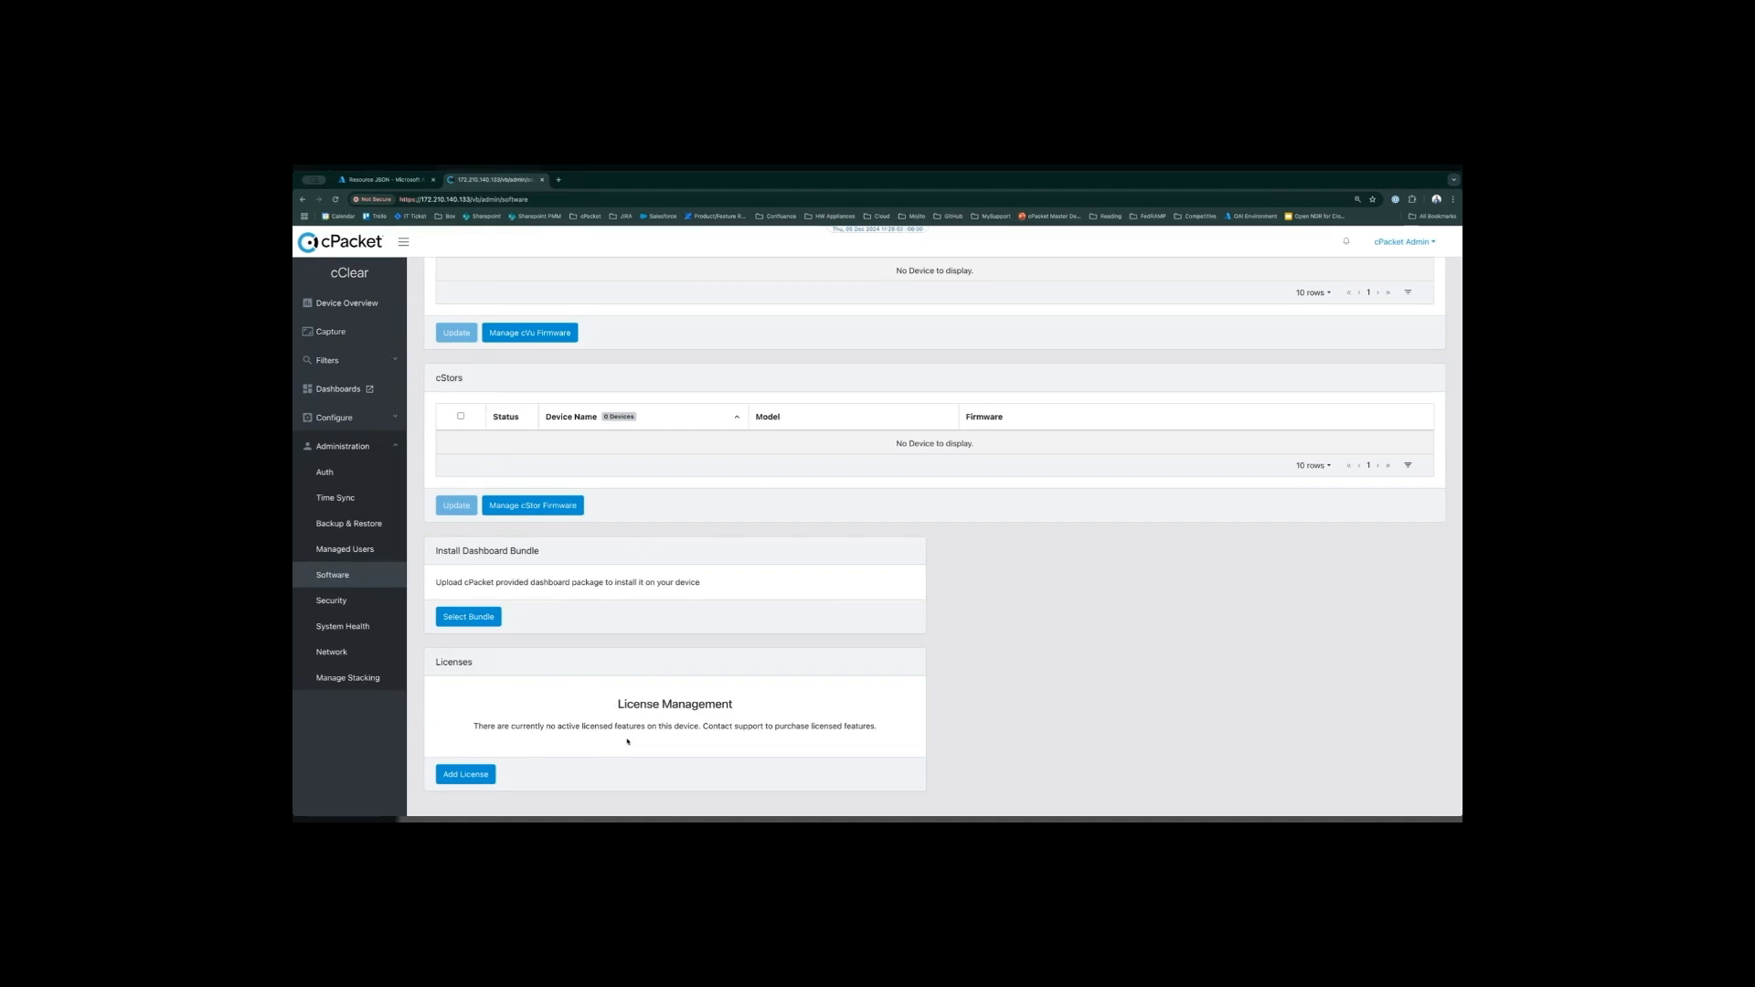
pyautogui.click(476, 776)
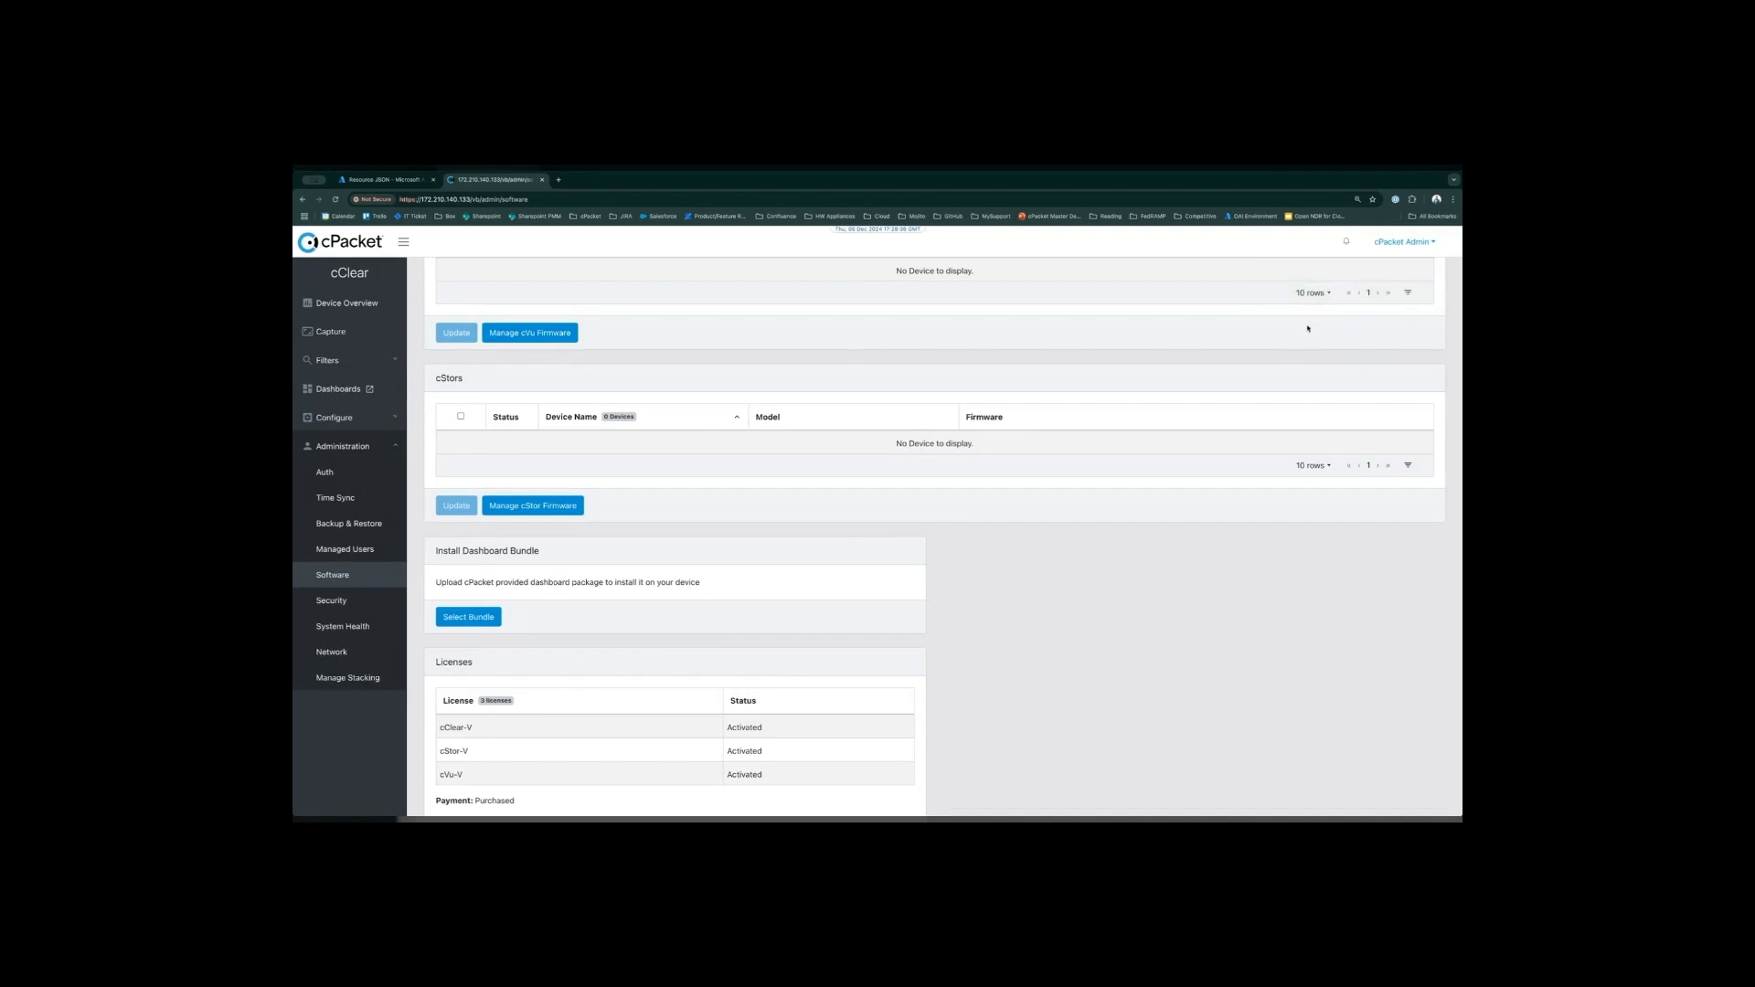
pyautogui.scroll(-1, 763, 669)
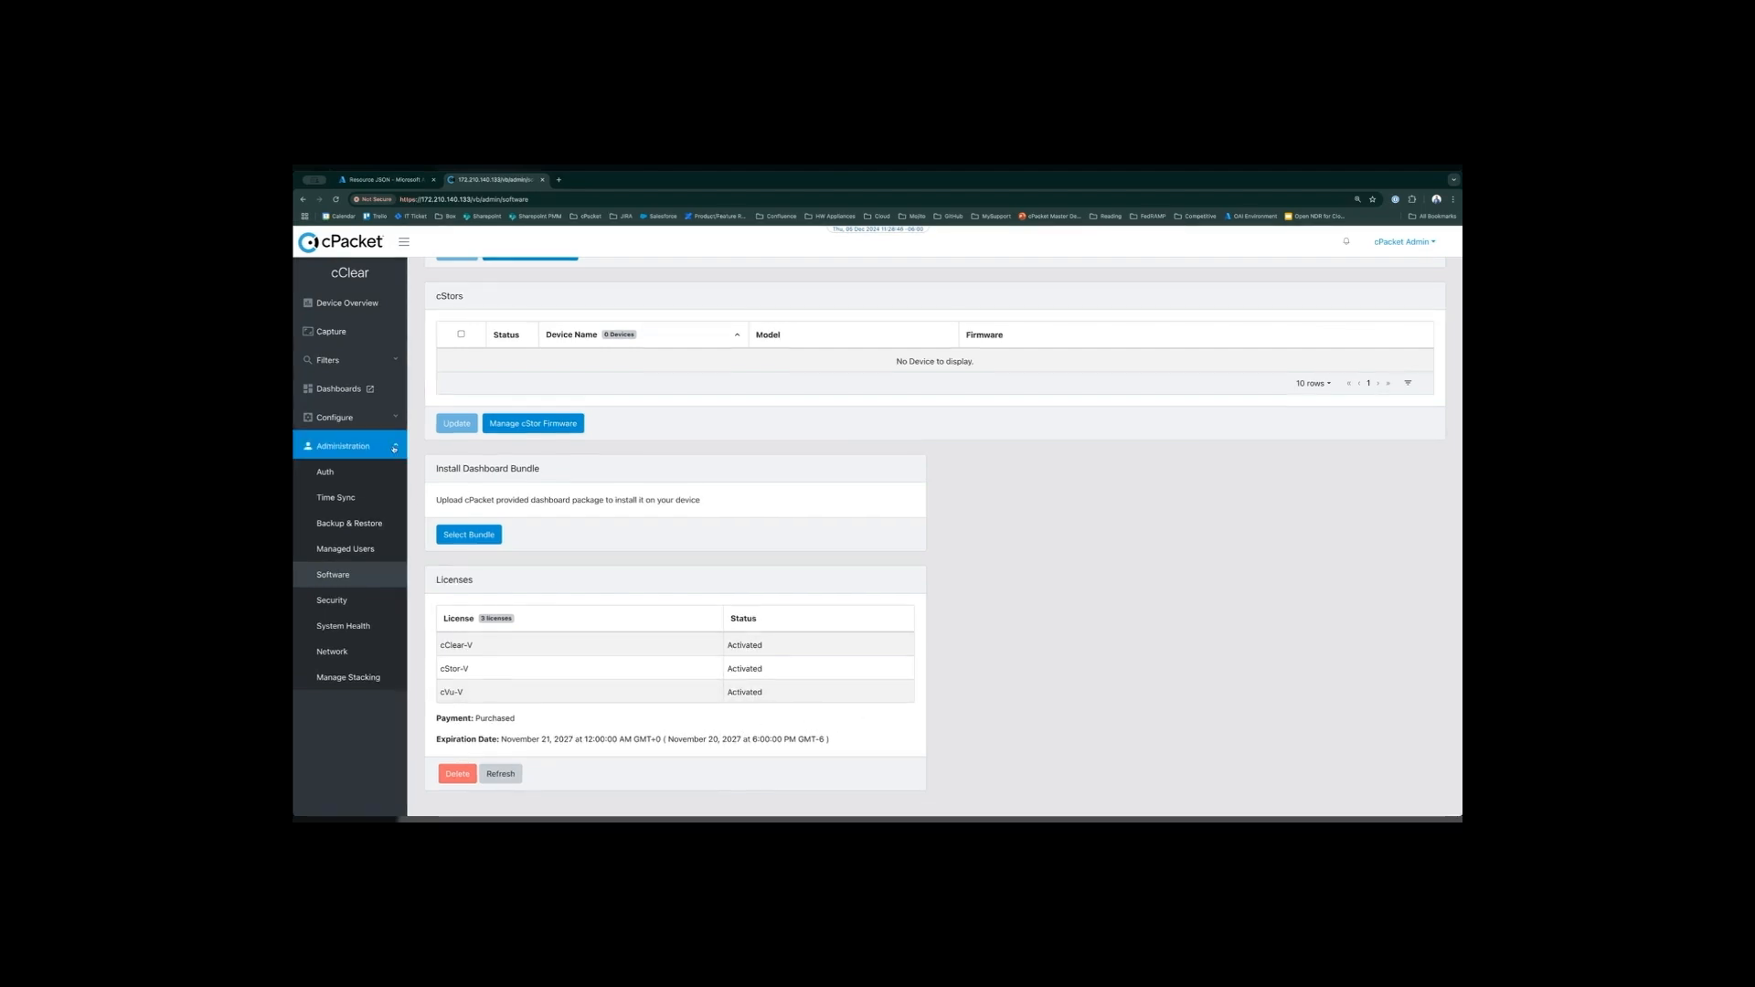
# - Start adding a cStor on the cStors configuration page, with device name cstor-demo-1 and device IP 20.81.131.77
pyautogui.click(393, 448)
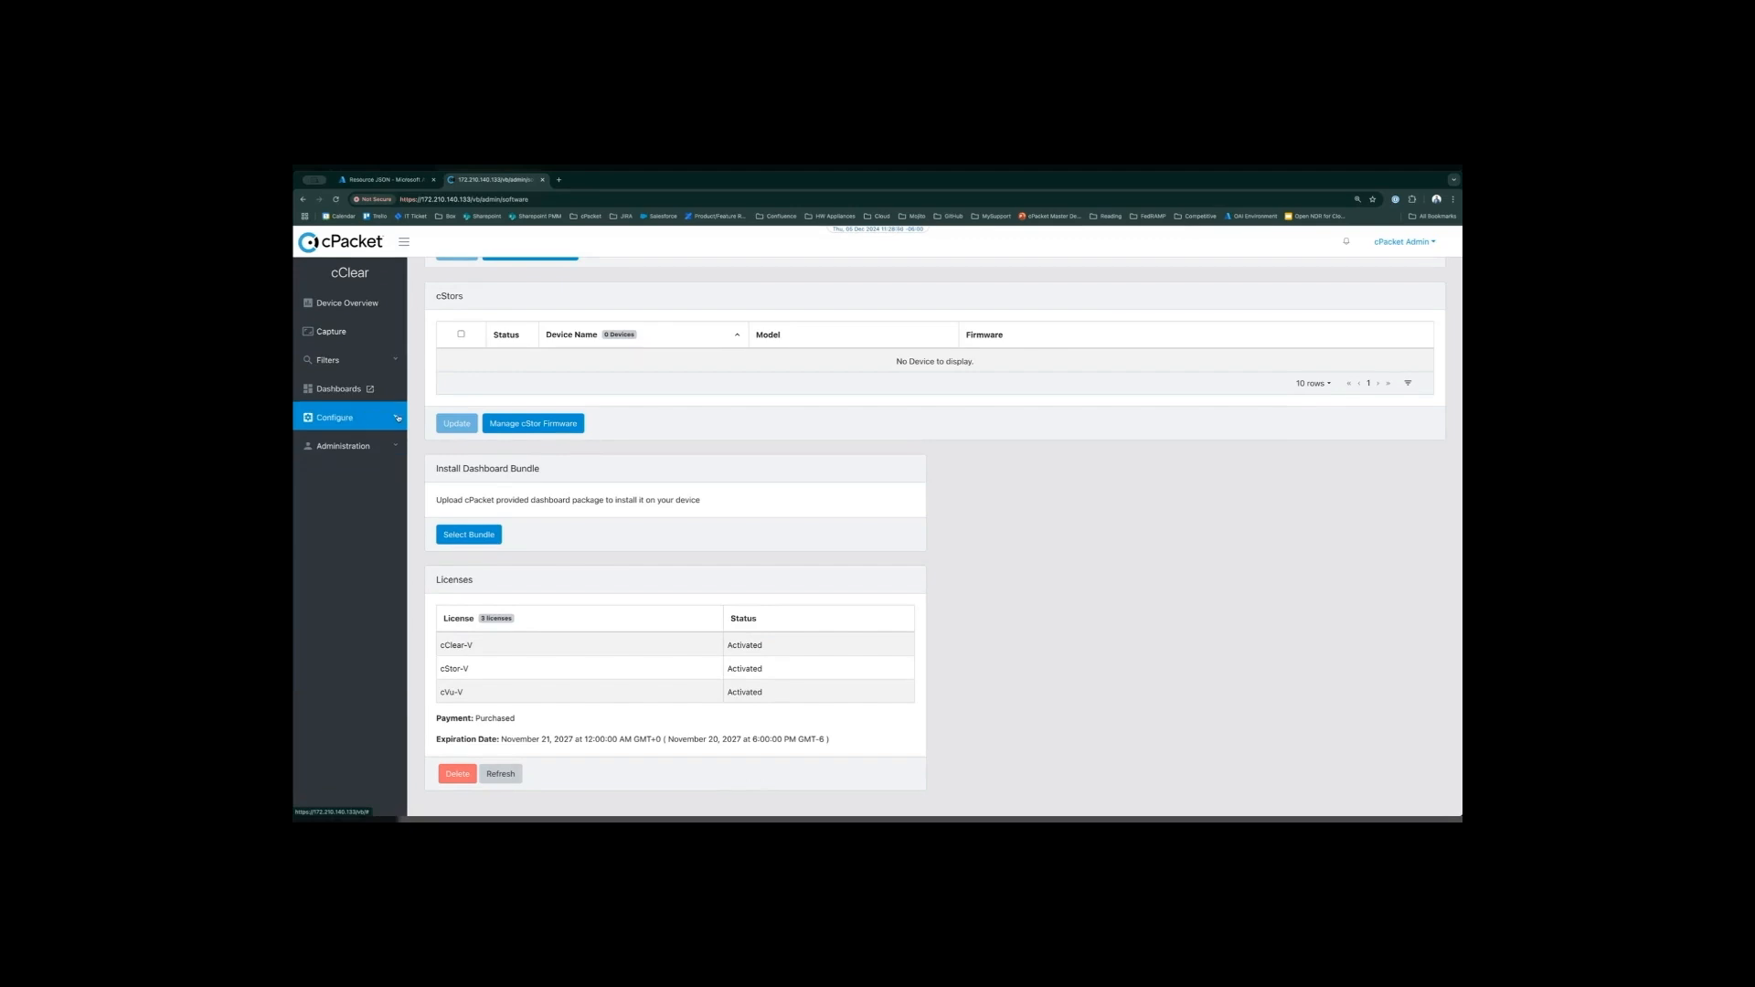
pyautogui.click(397, 418)
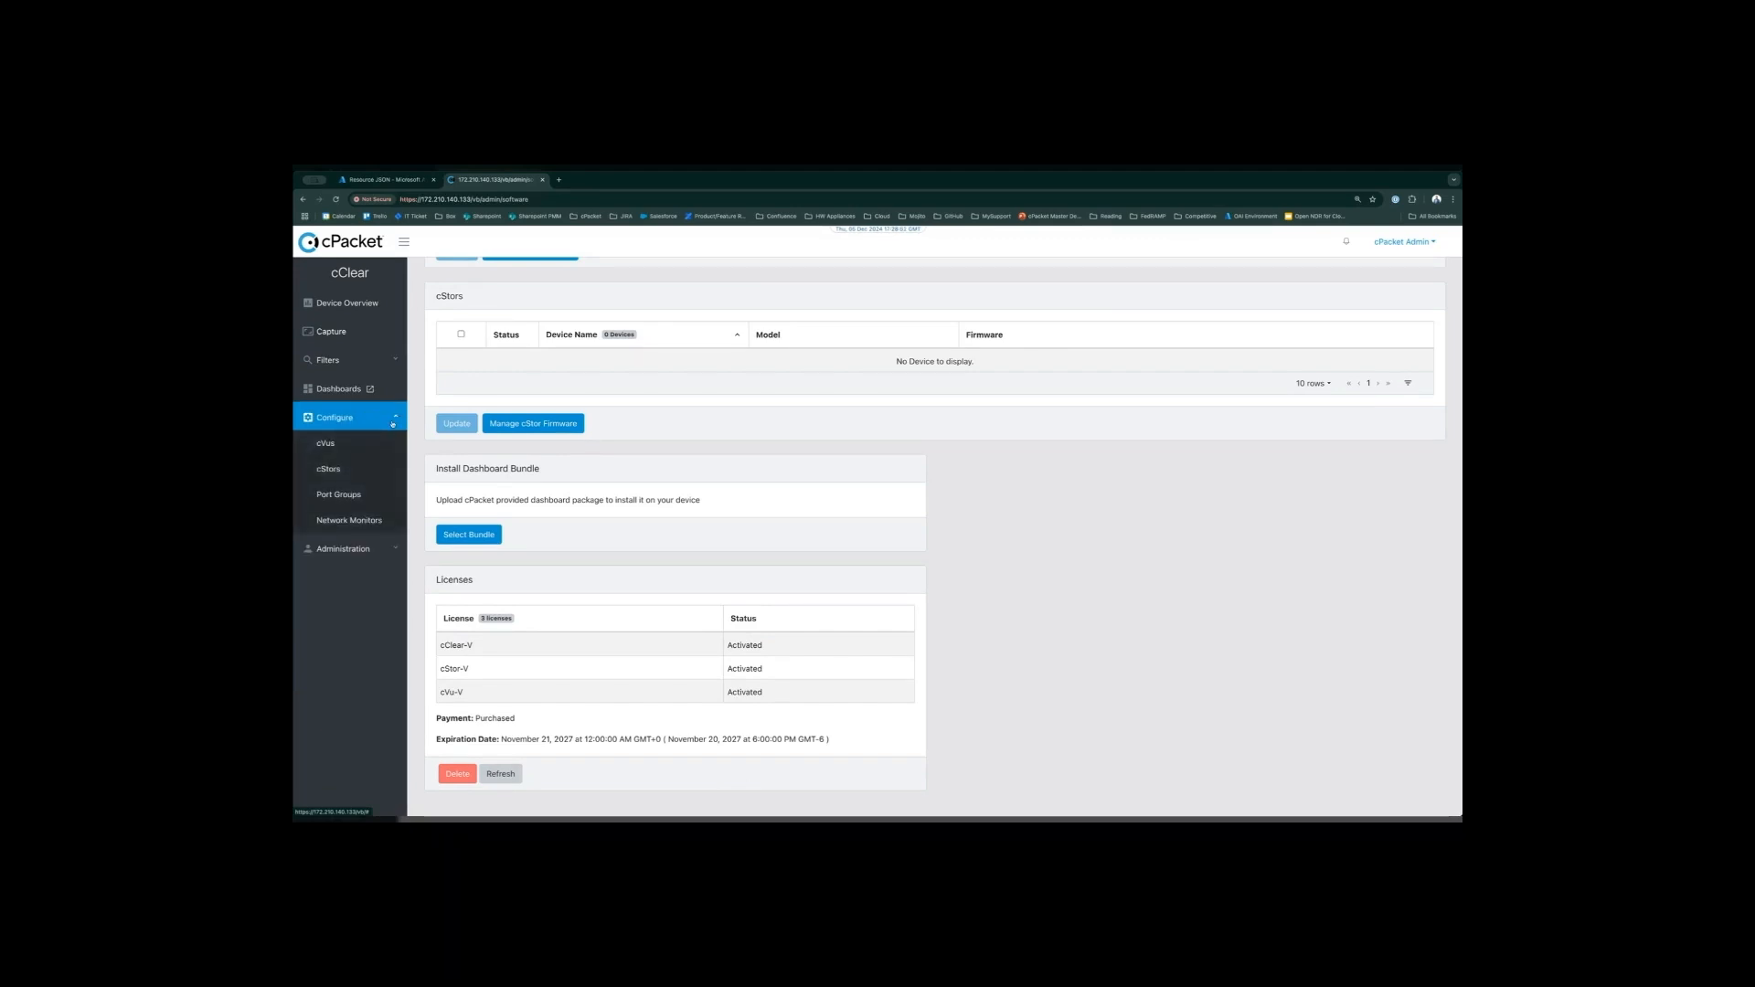
pyautogui.click(362, 473)
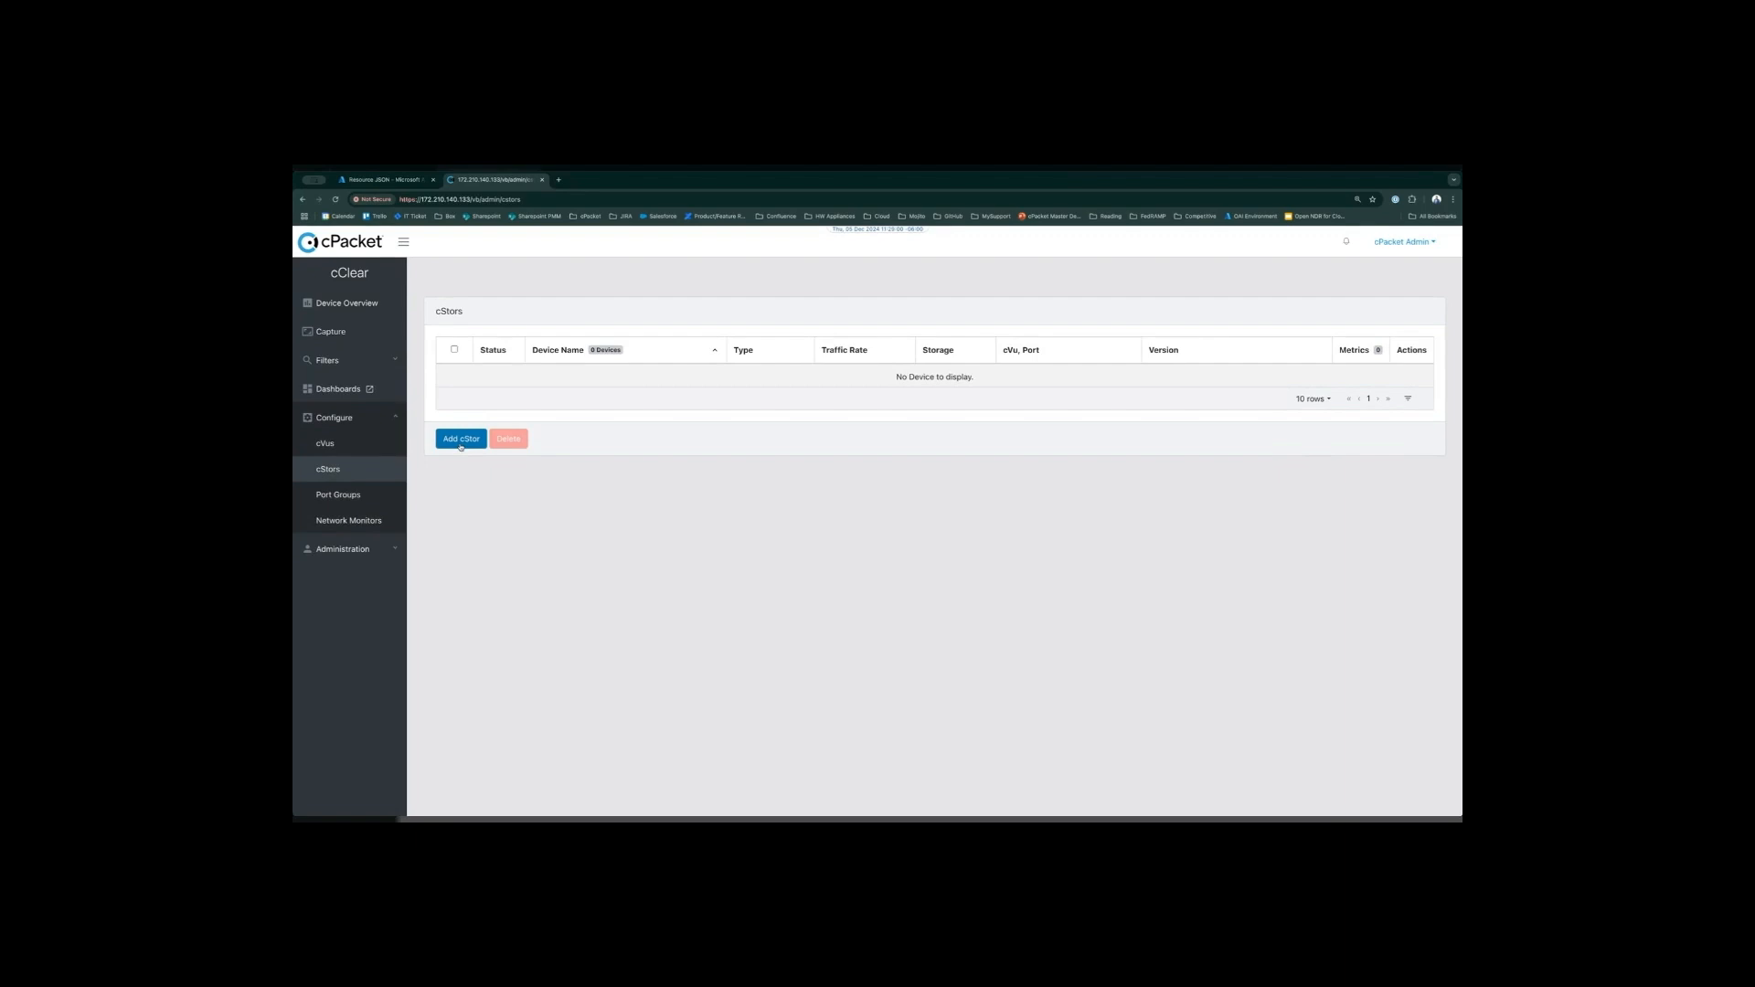
pyautogui.click(460, 441)
pyautogui.click(873, 291)
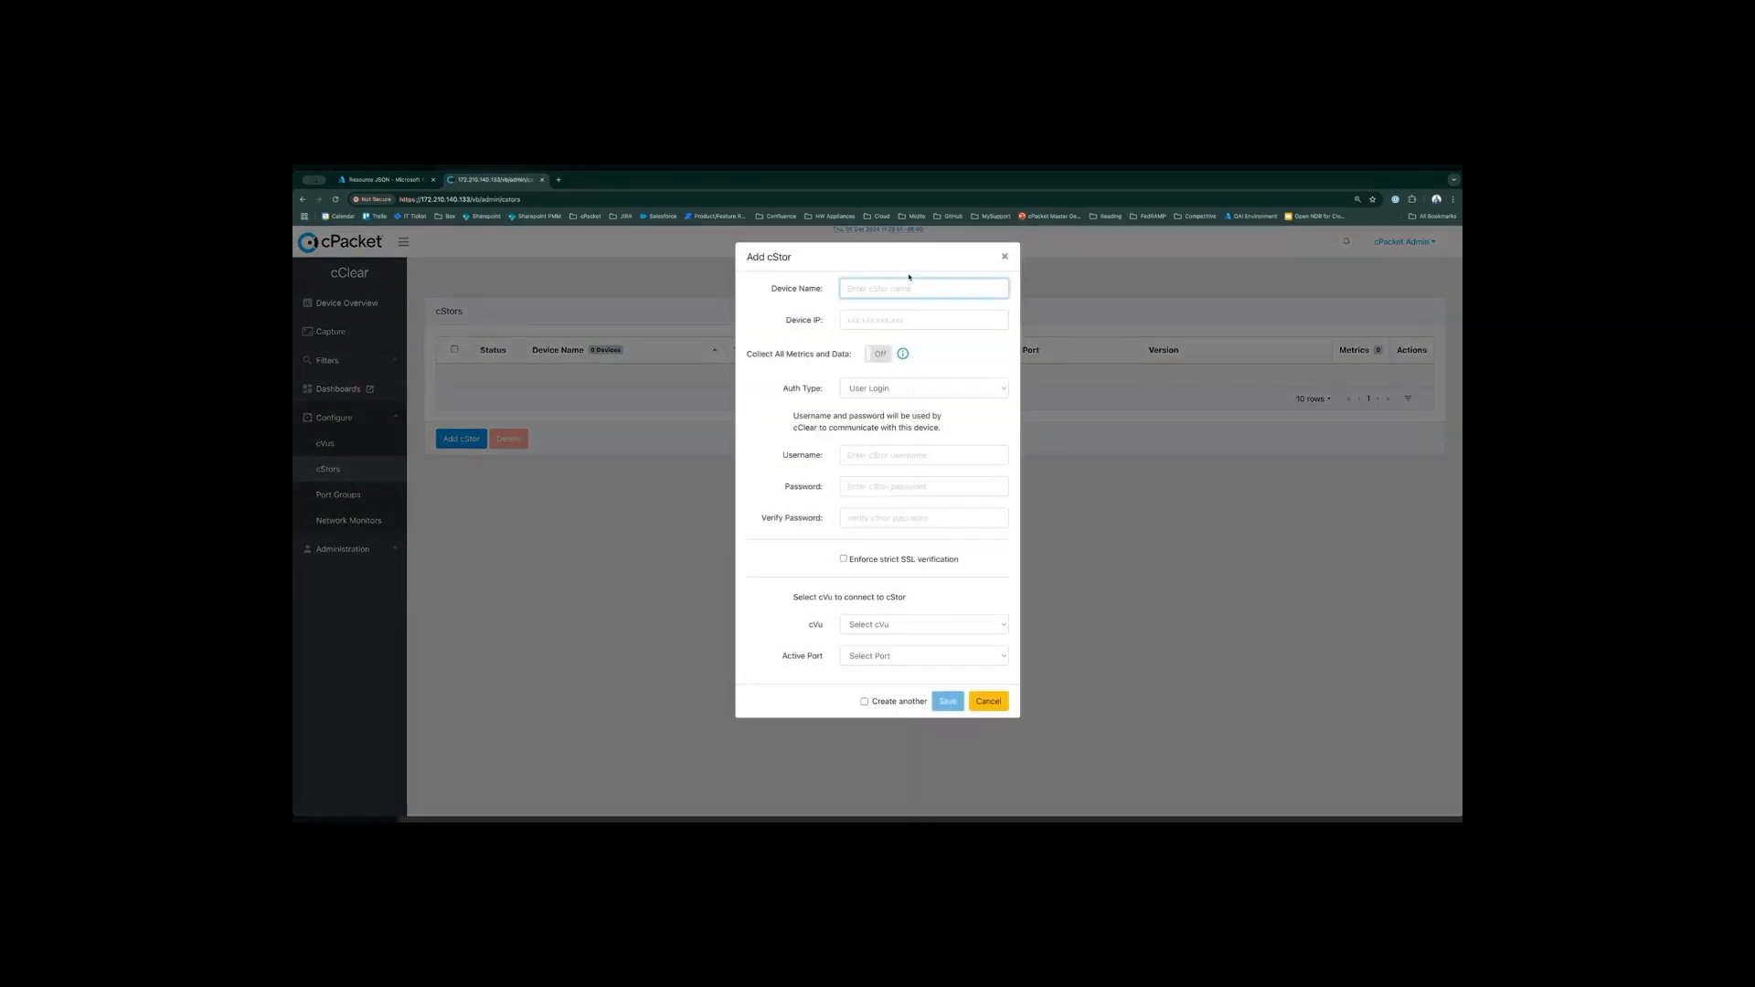
pyautogui.write('cstor-demo-1')
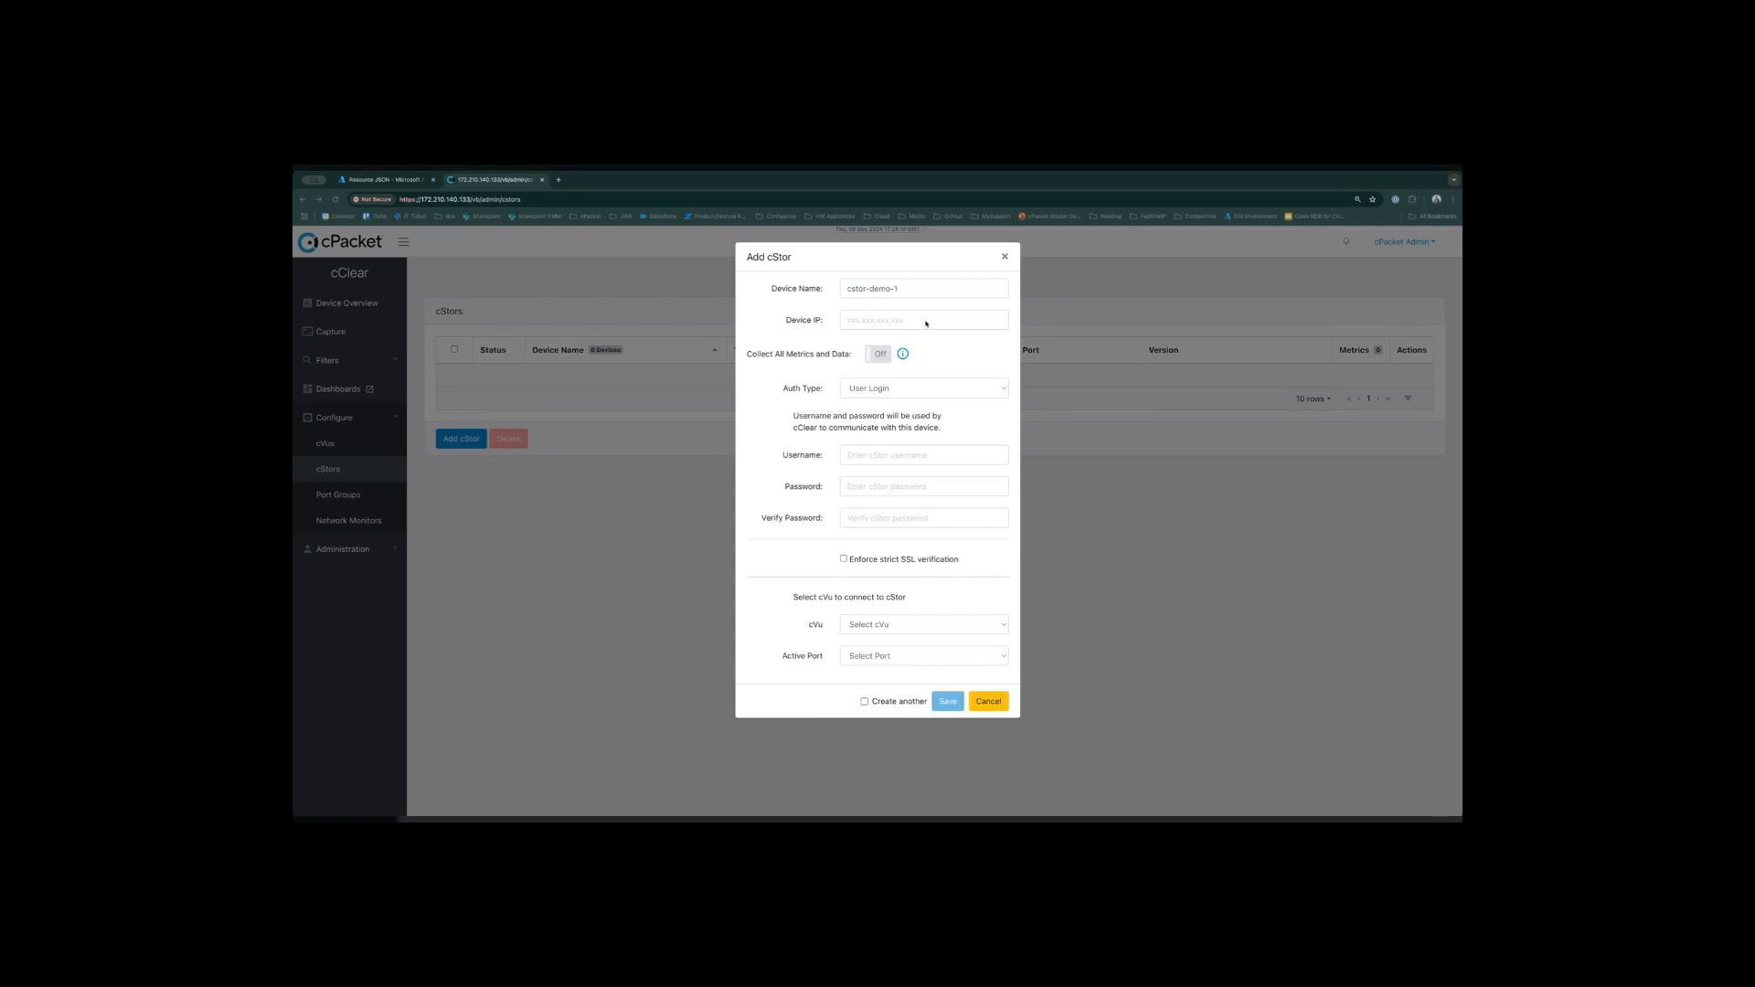
pyautogui.click(976, 326)
pyautogui.write('20.81.131.77')
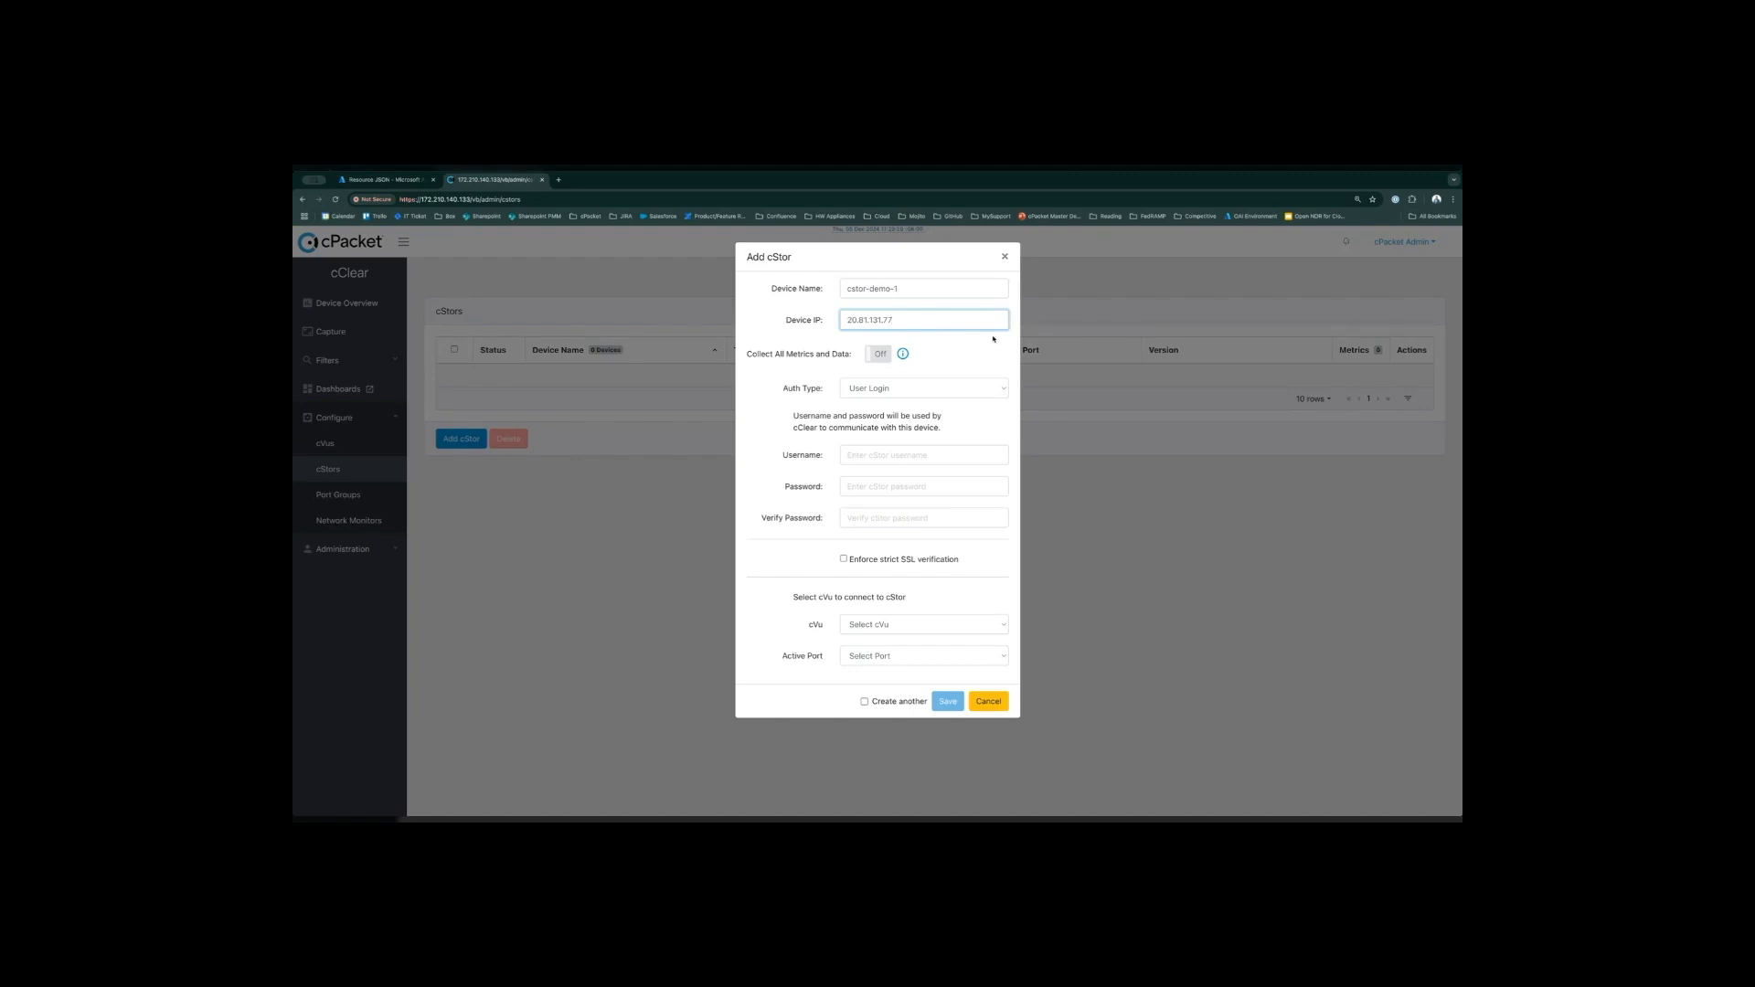
pyautogui.press('Tab')
# - Enter cpacket as the cStor username, and fill in the cStor password and its verification
pyautogui.click(925, 456)
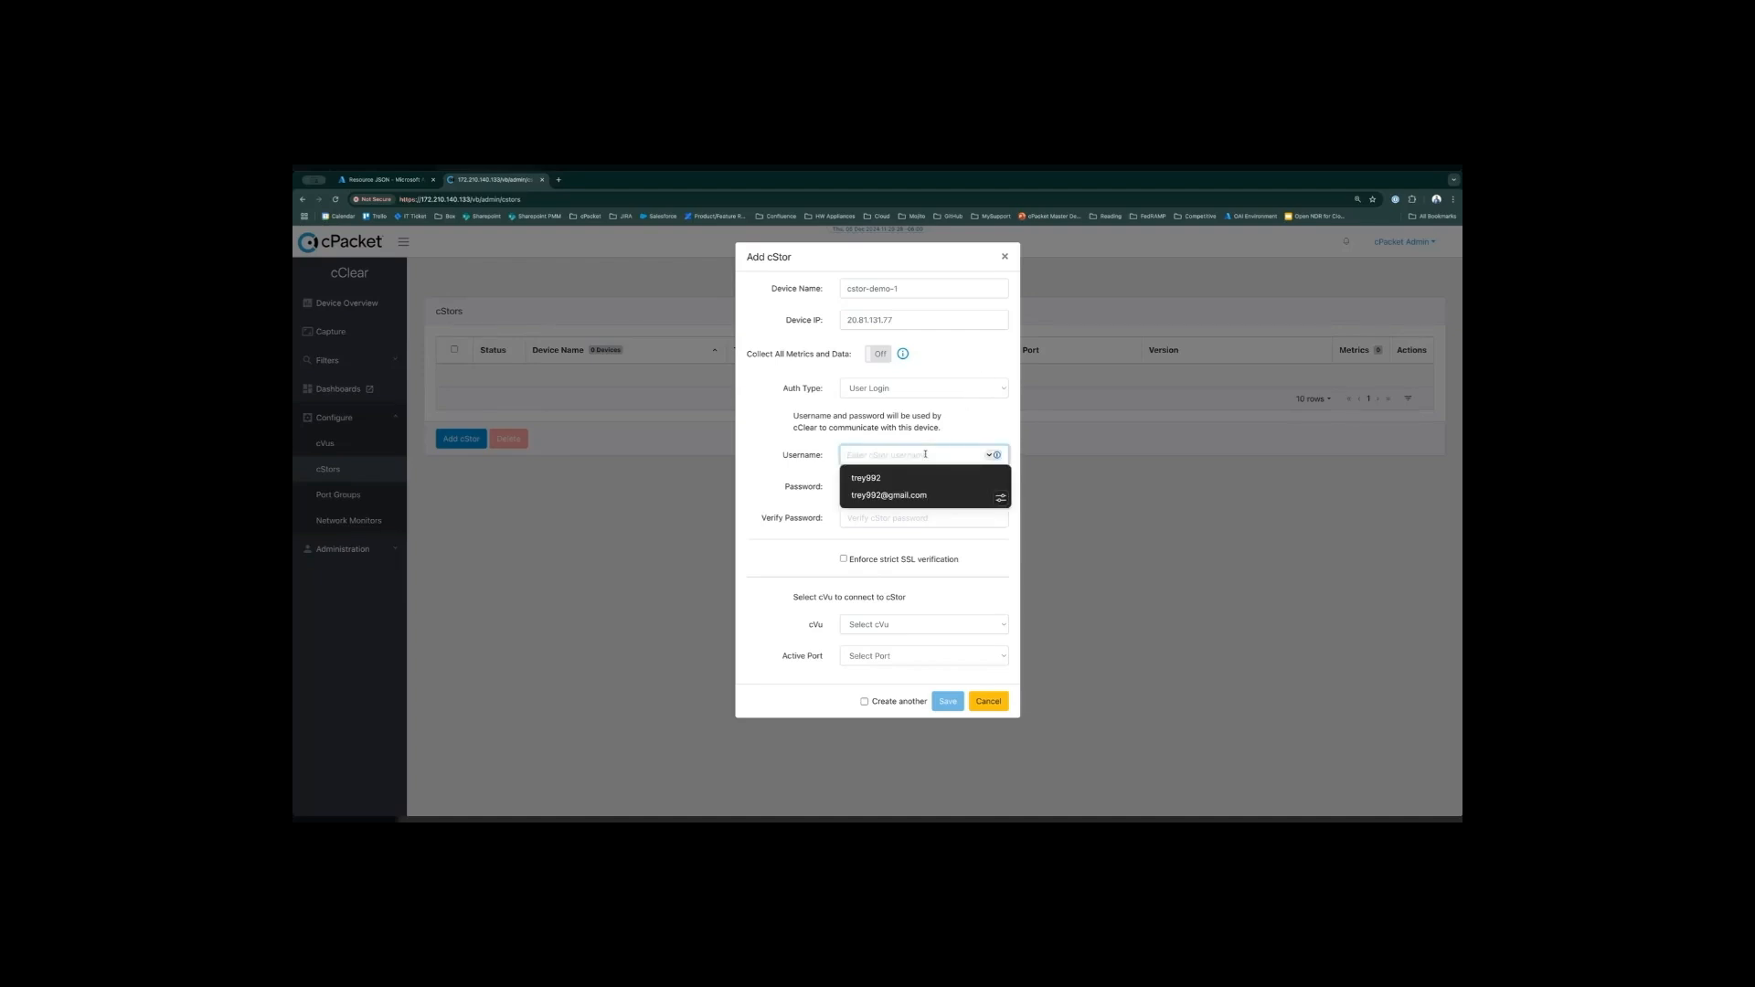
pyautogui.write('cpacket')
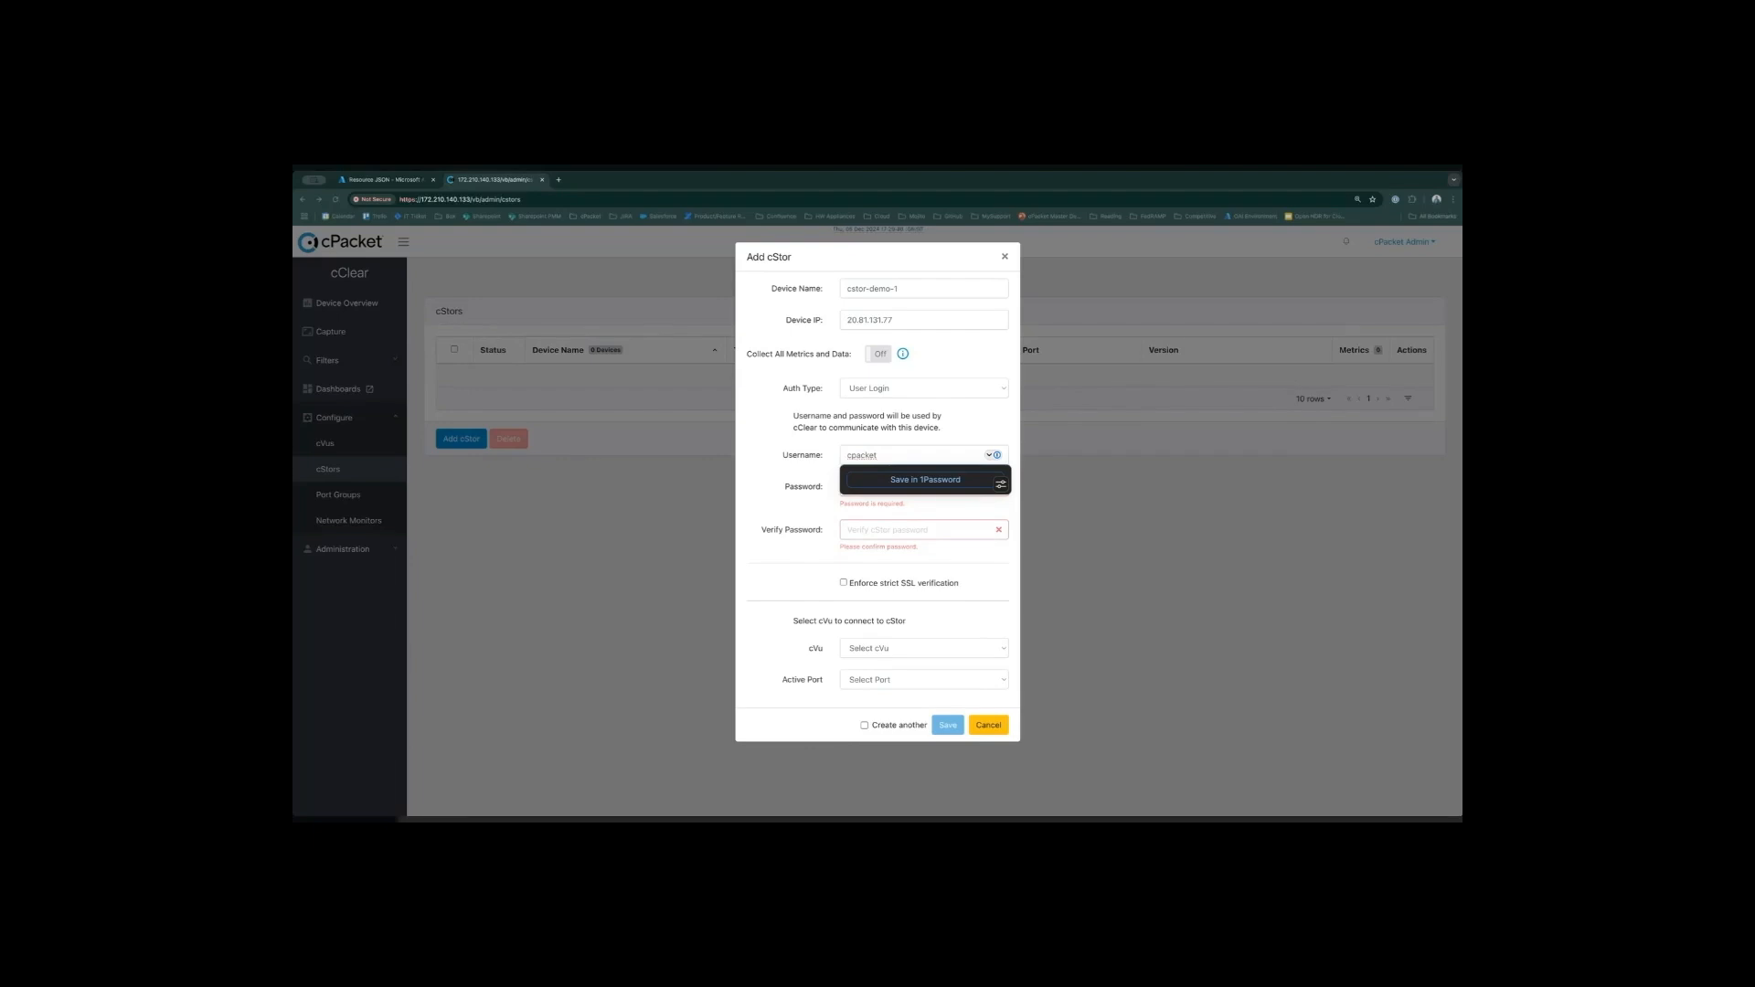
pyautogui.click(801, 508)
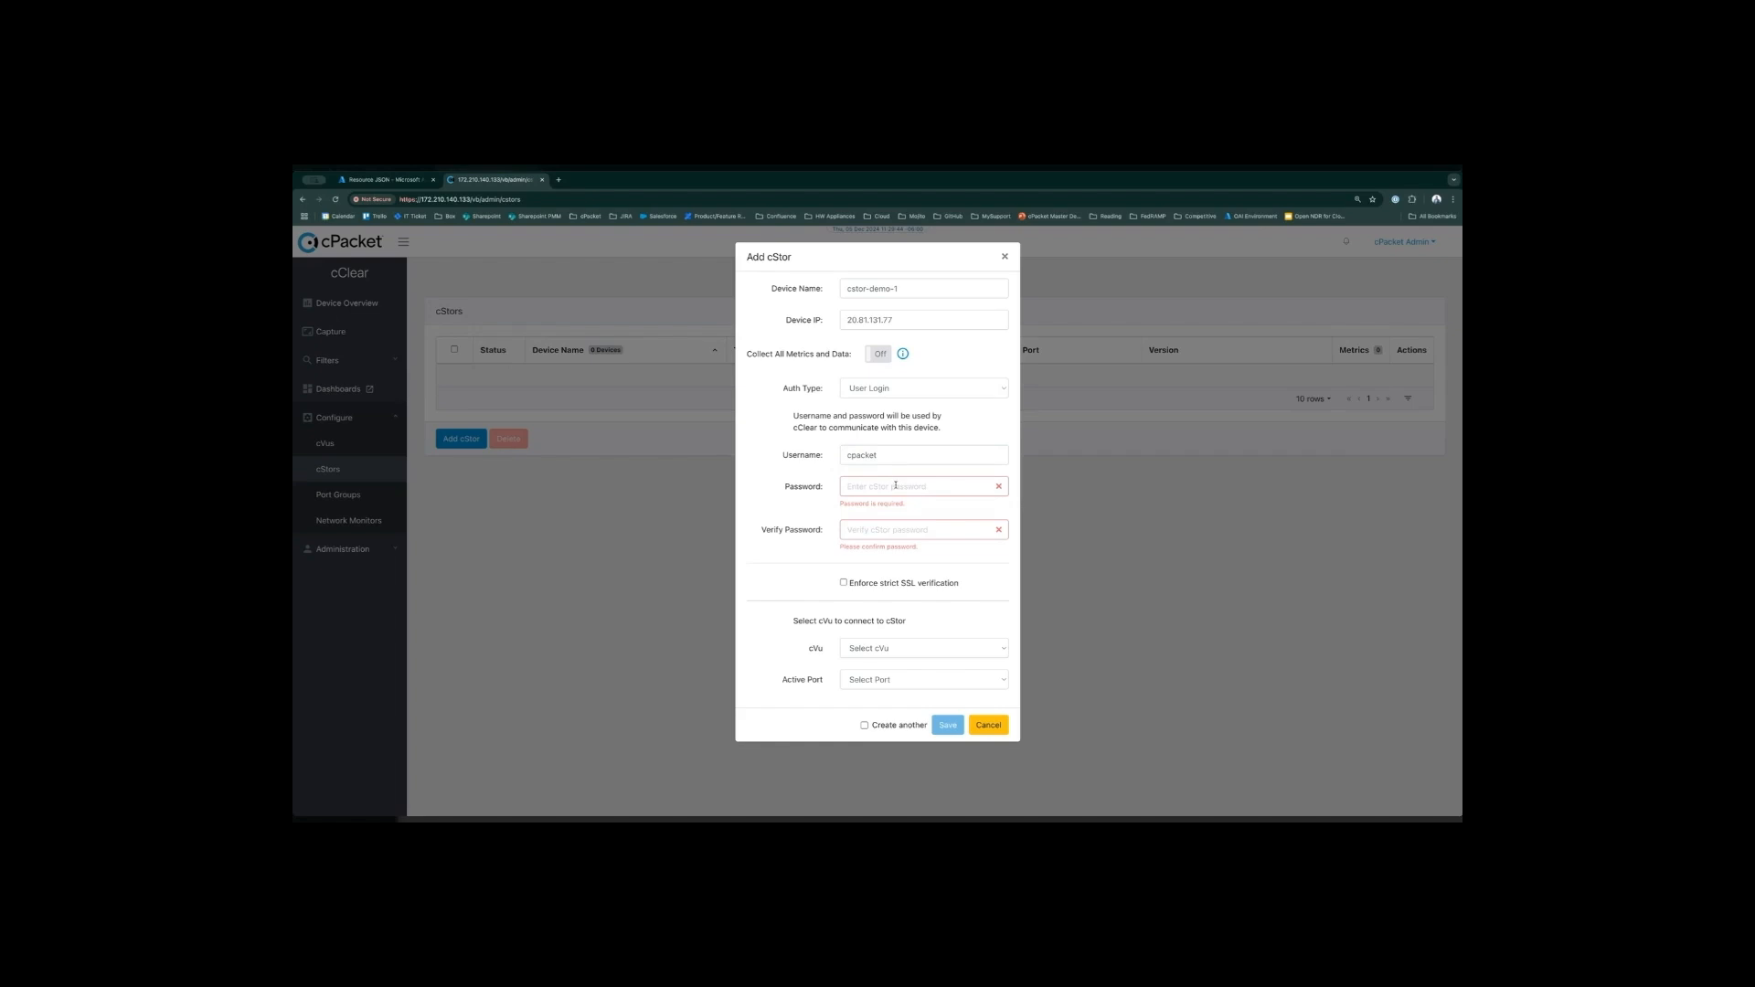
pyautogui.click(896, 486)
pyautogui.click(885, 509)
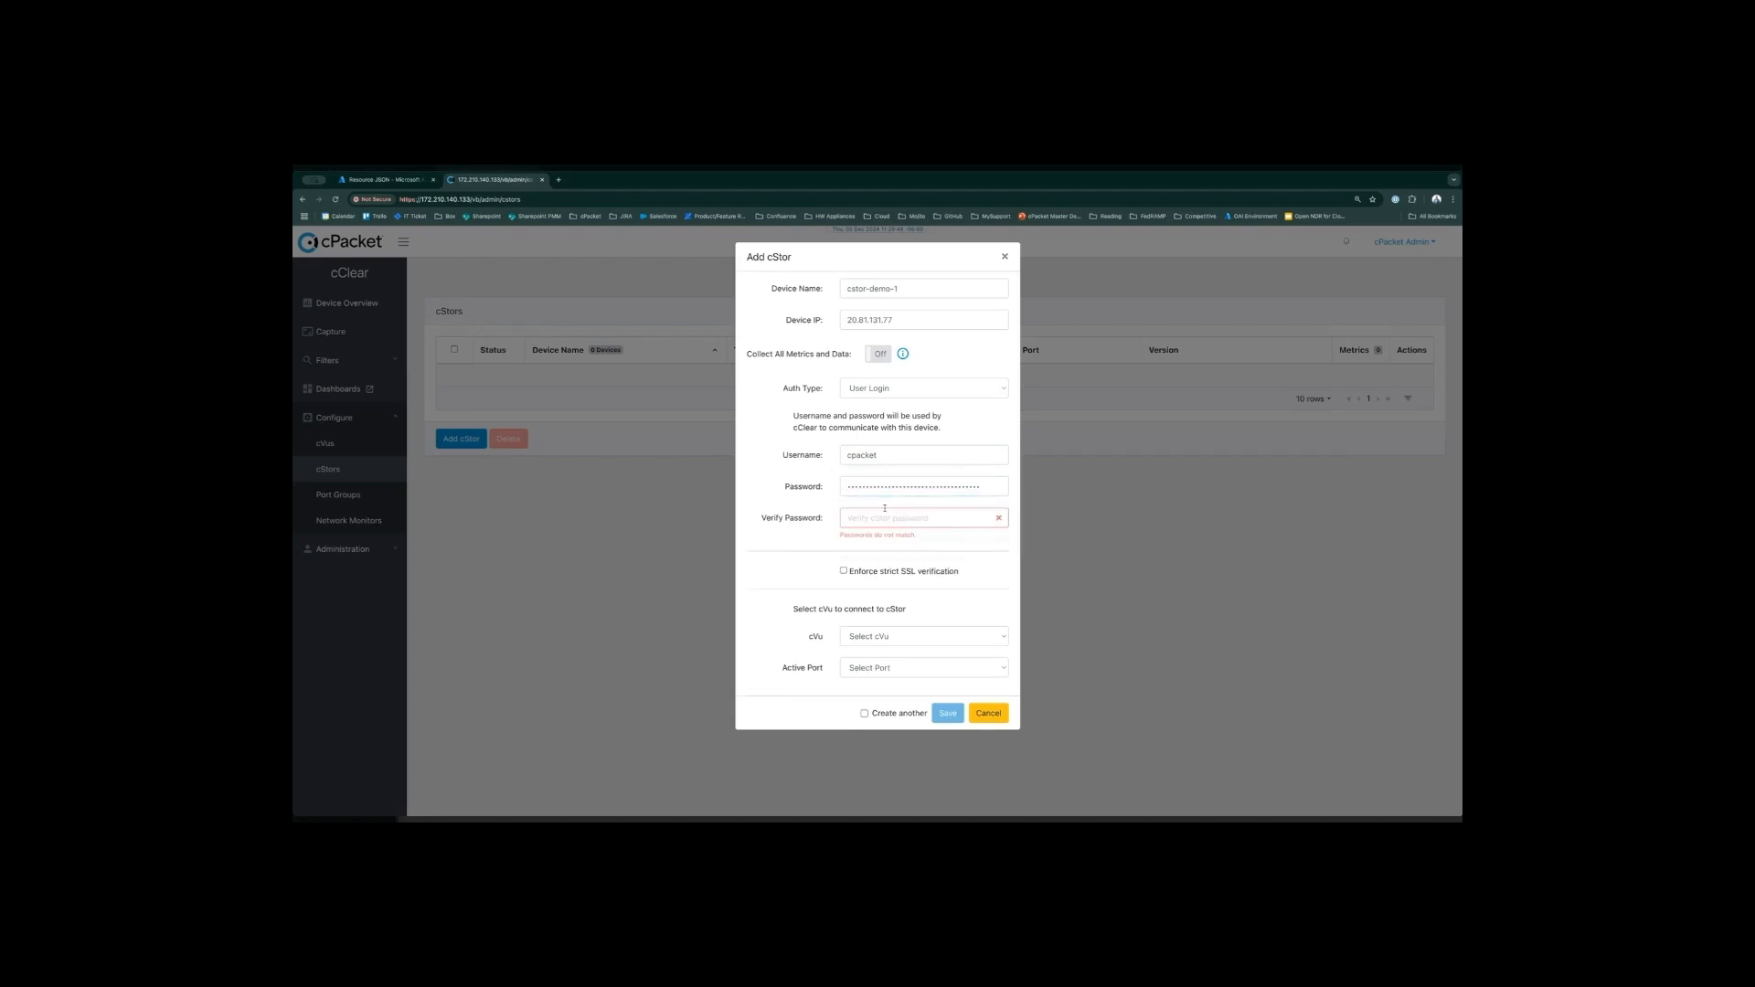
pyautogui.press('super+v')
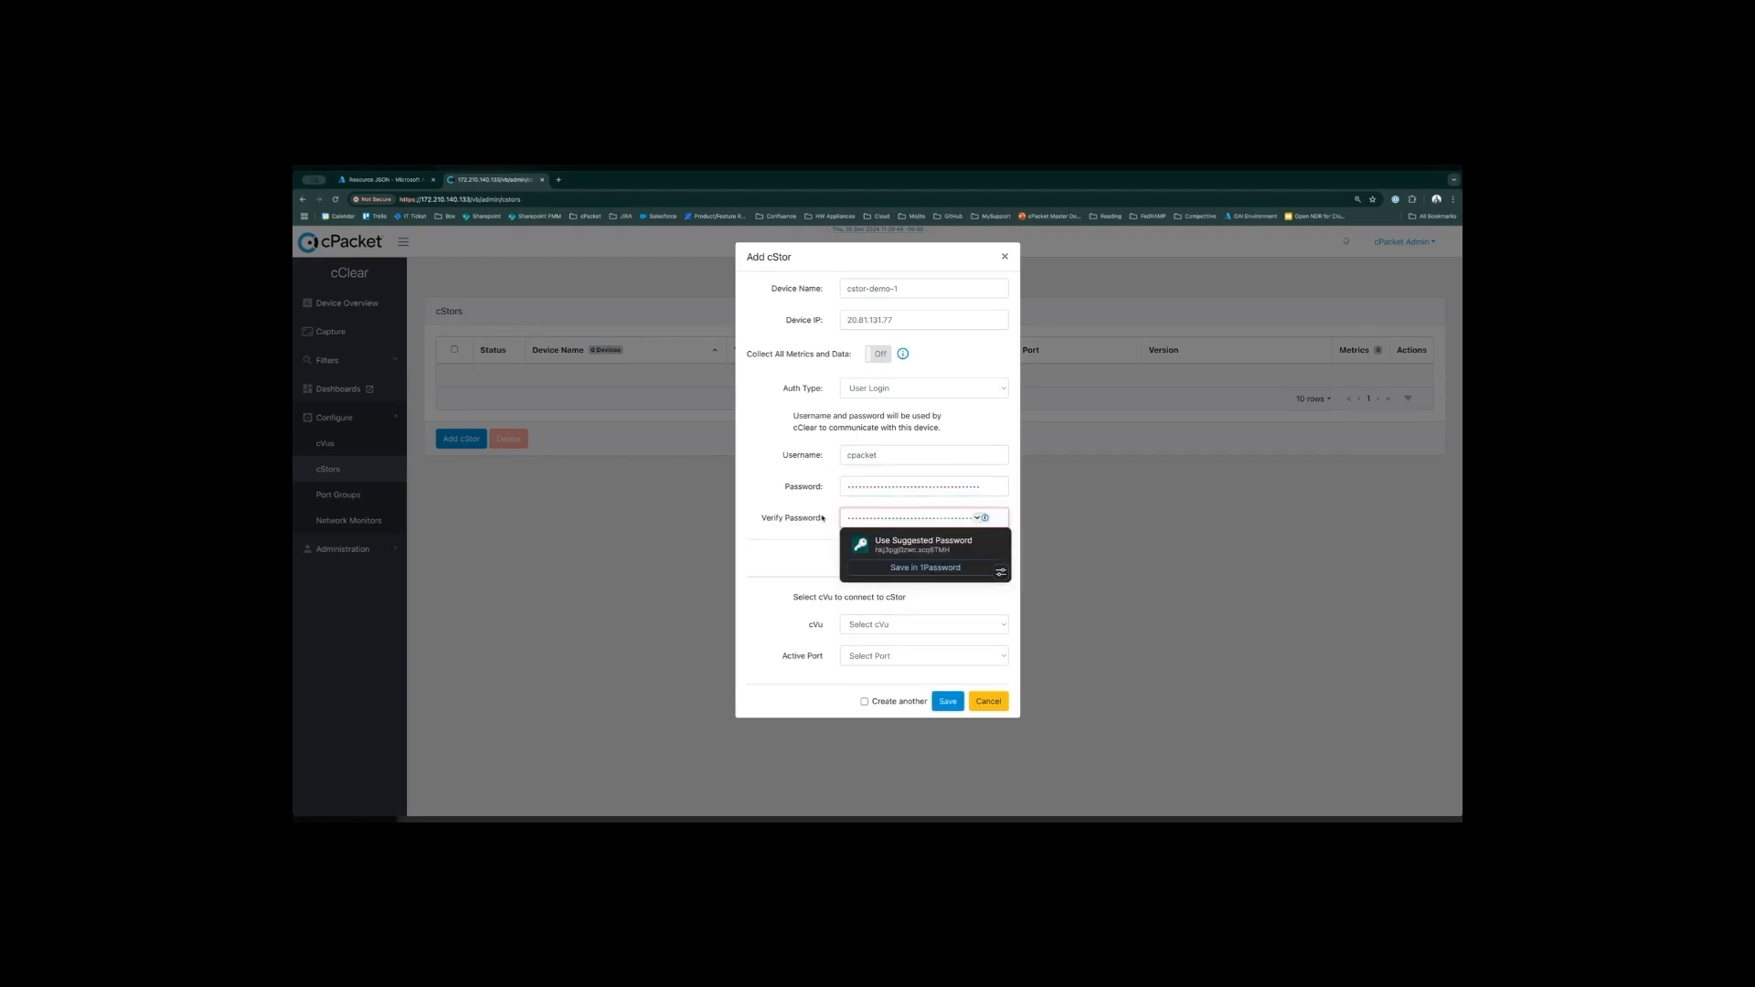
pyautogui.click(759, 500)
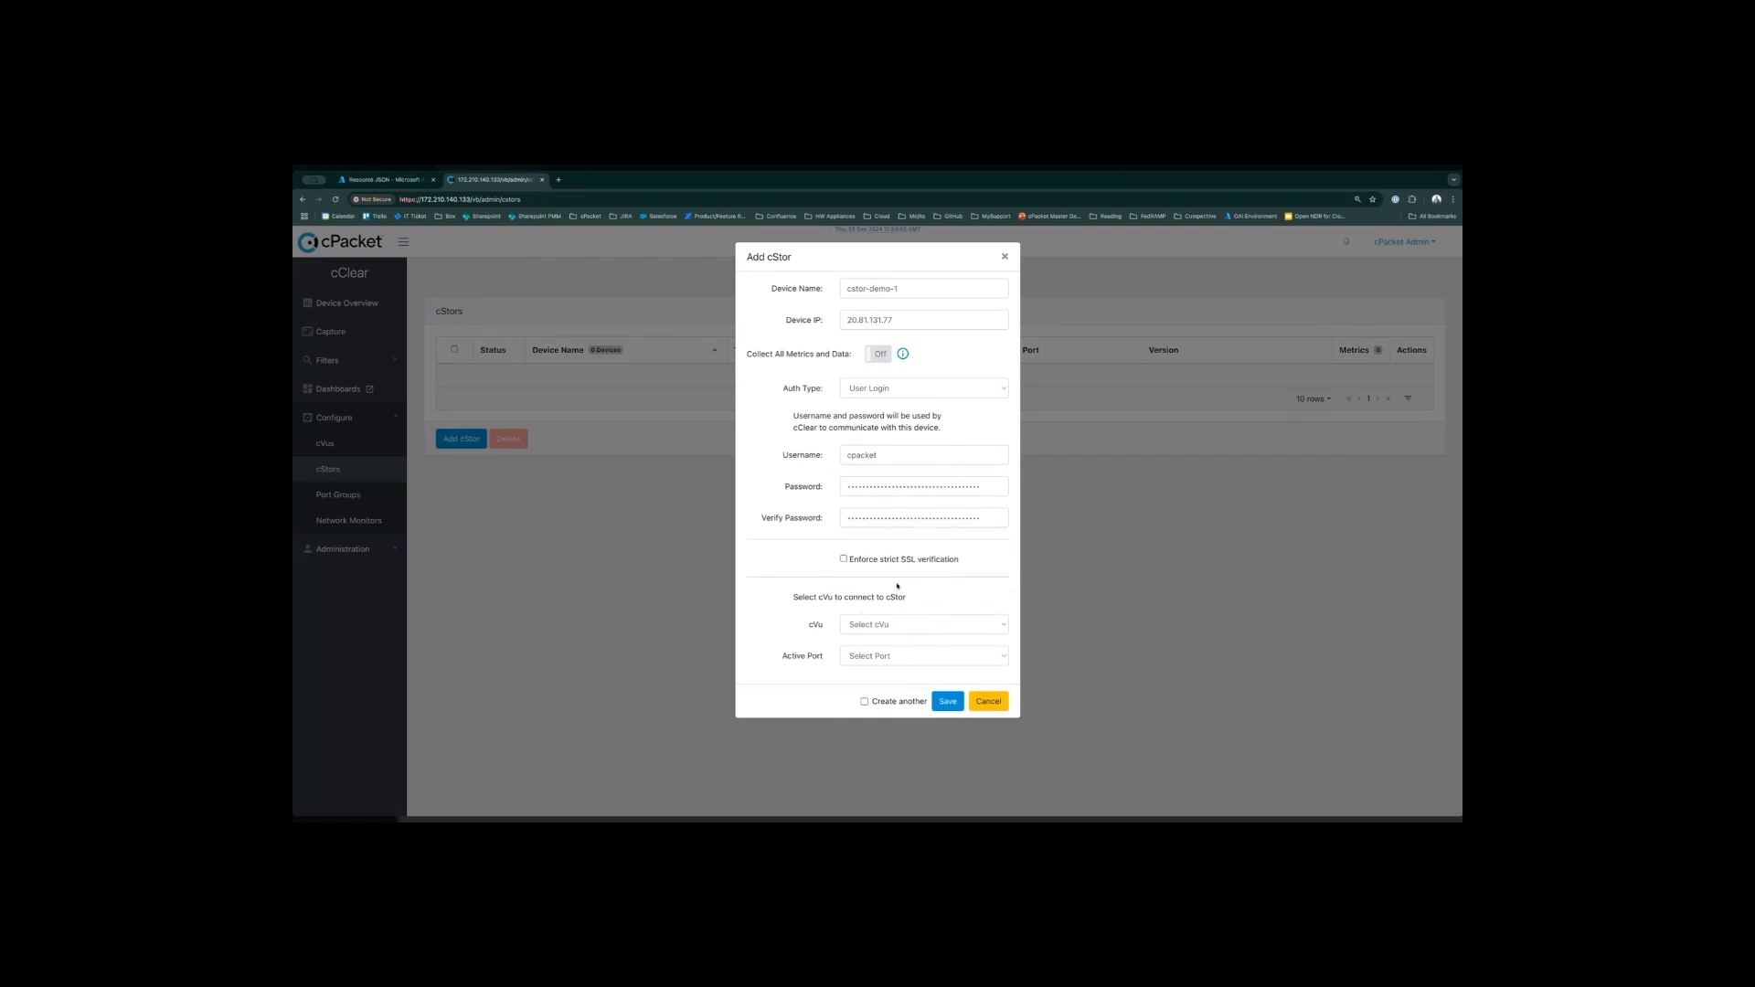
# - Save the new cStor device and decline to add a cVu as well
pyautogui.click(947, 702)
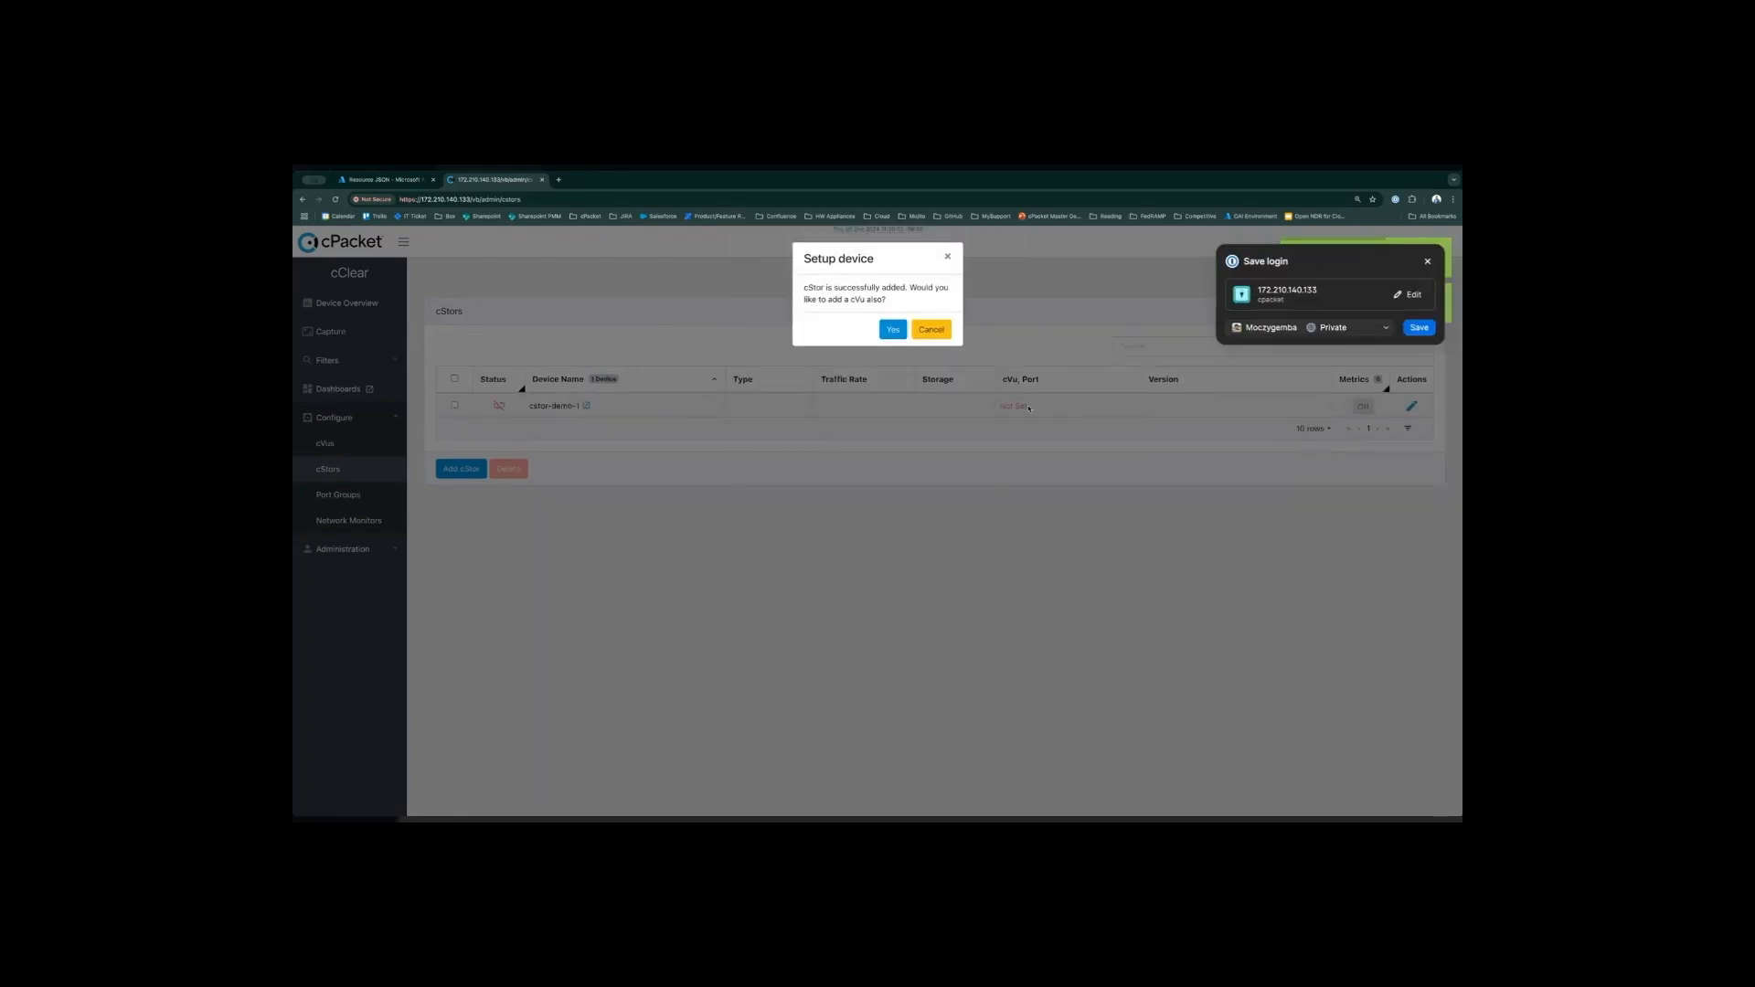
pyautogui.click(1427, 262)
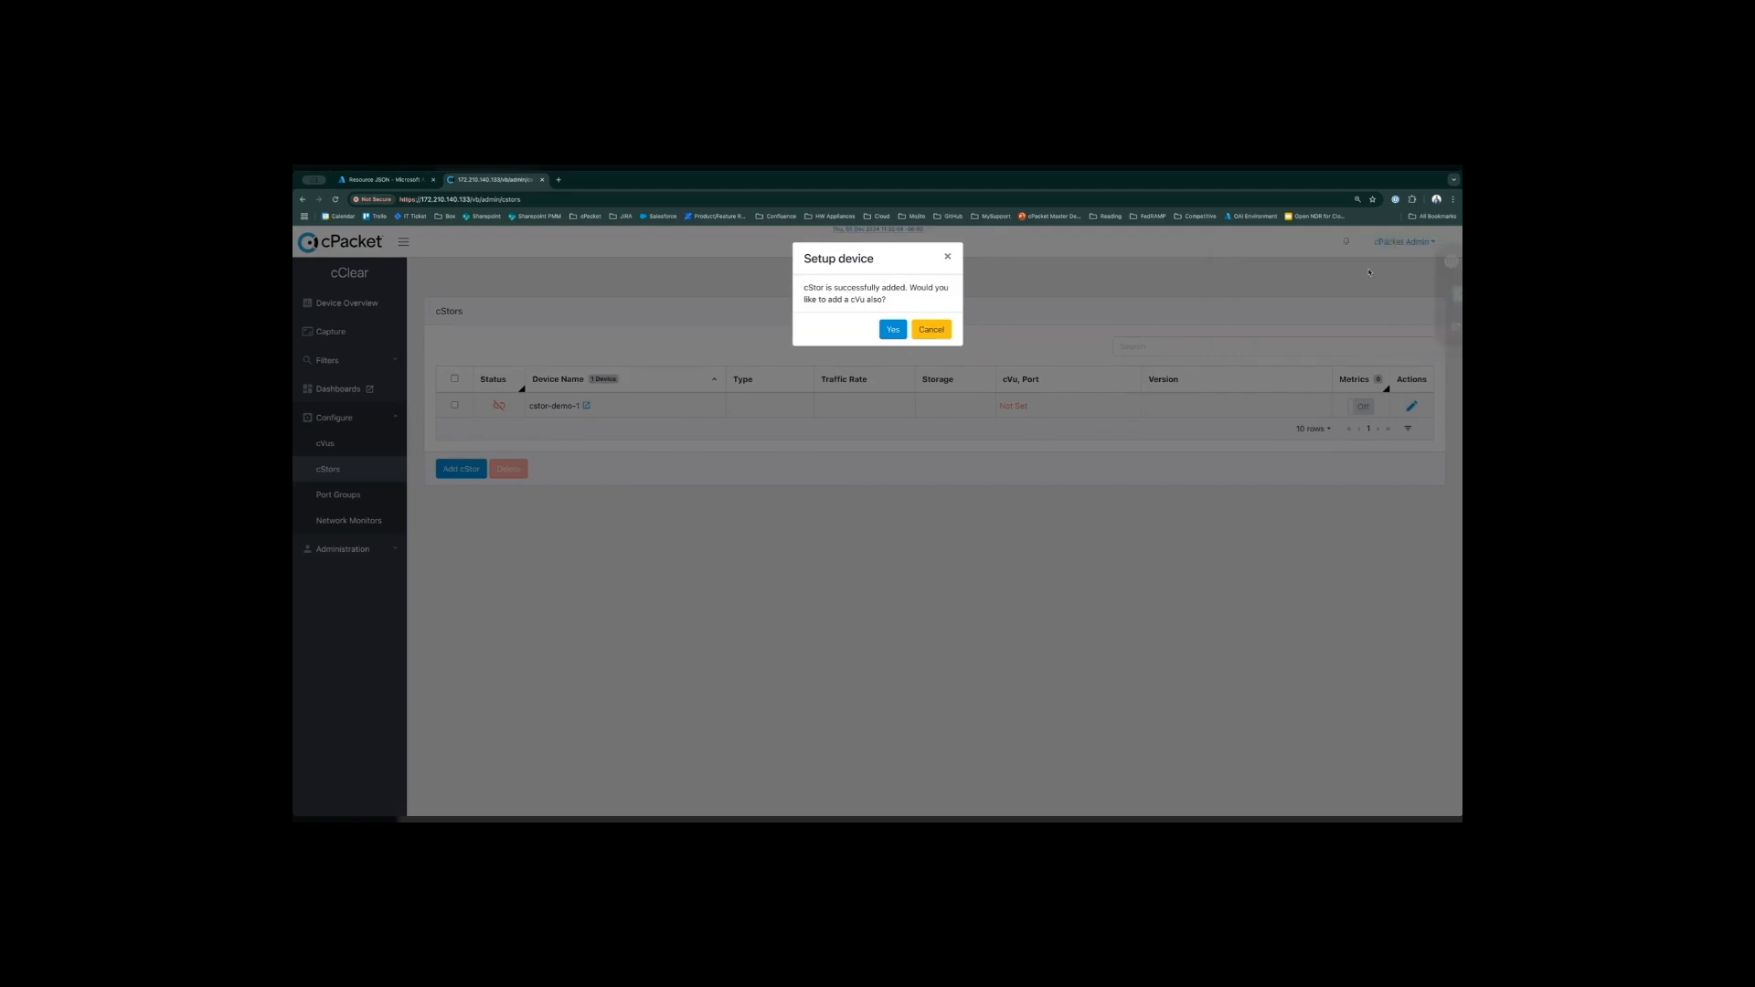
pyautogui.click(941, 335)
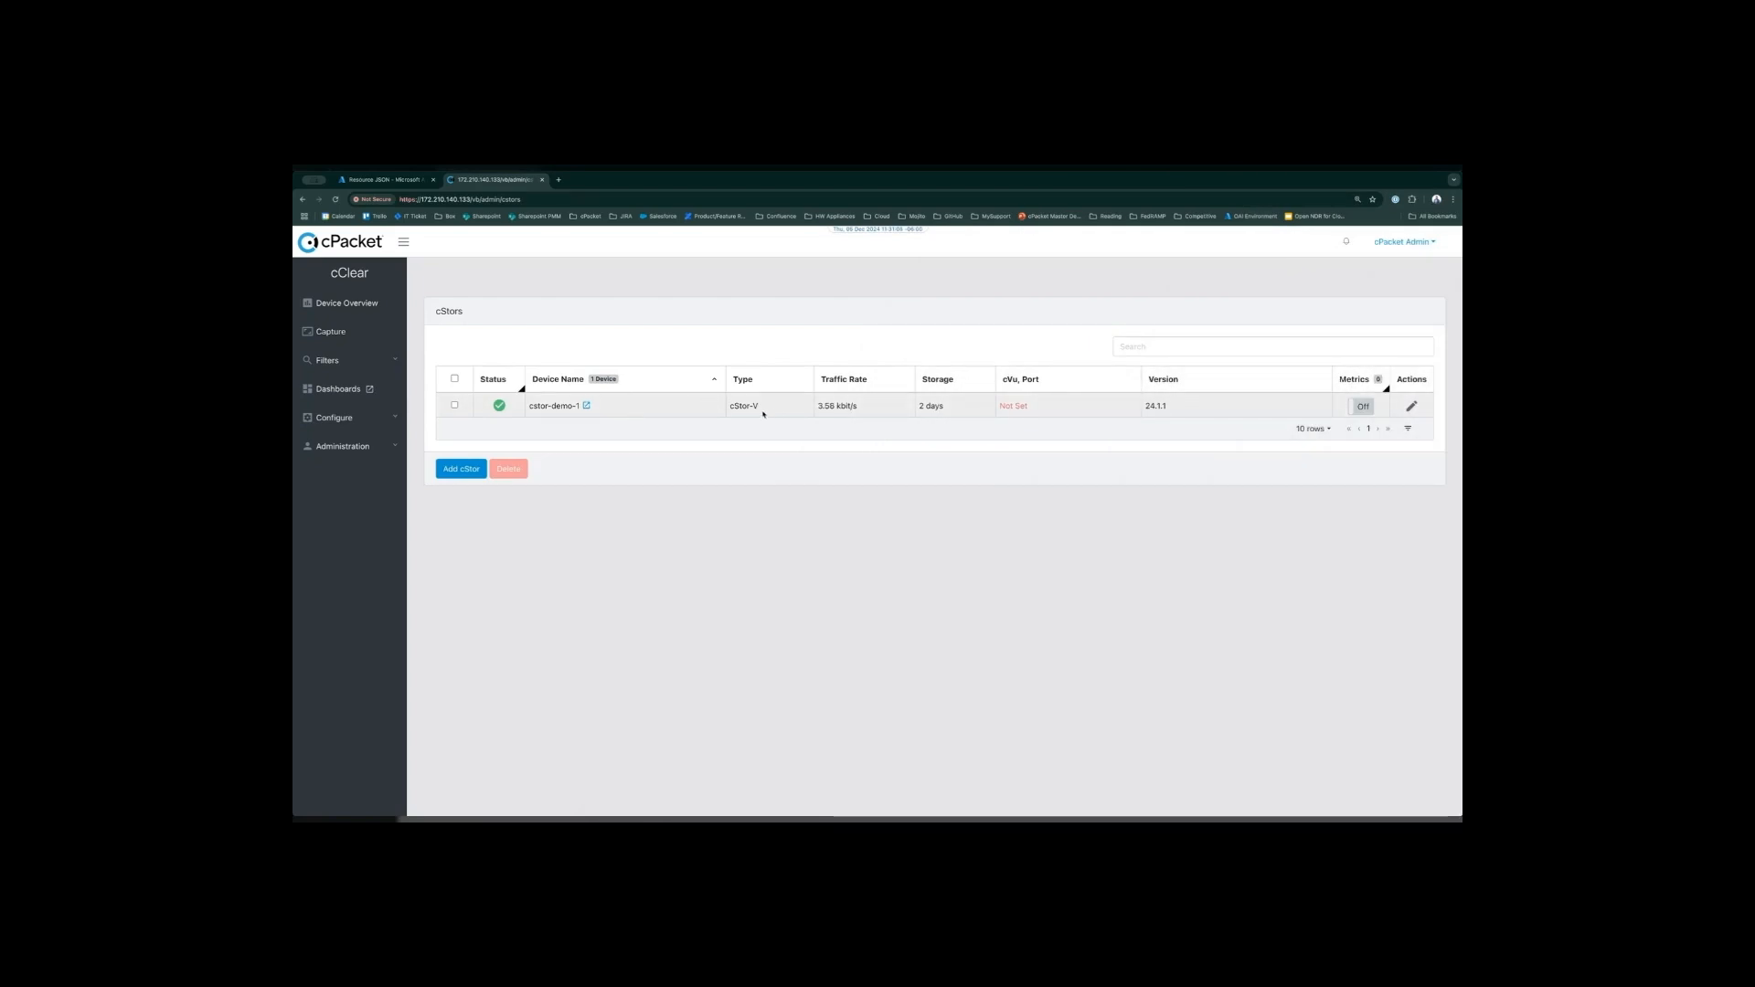
# - Check the traffic rate of cstor-demo-1 and turn on its metrics collection
pyautogui.moveTo(866, 381); pyautogui.dragTo(823, 387)
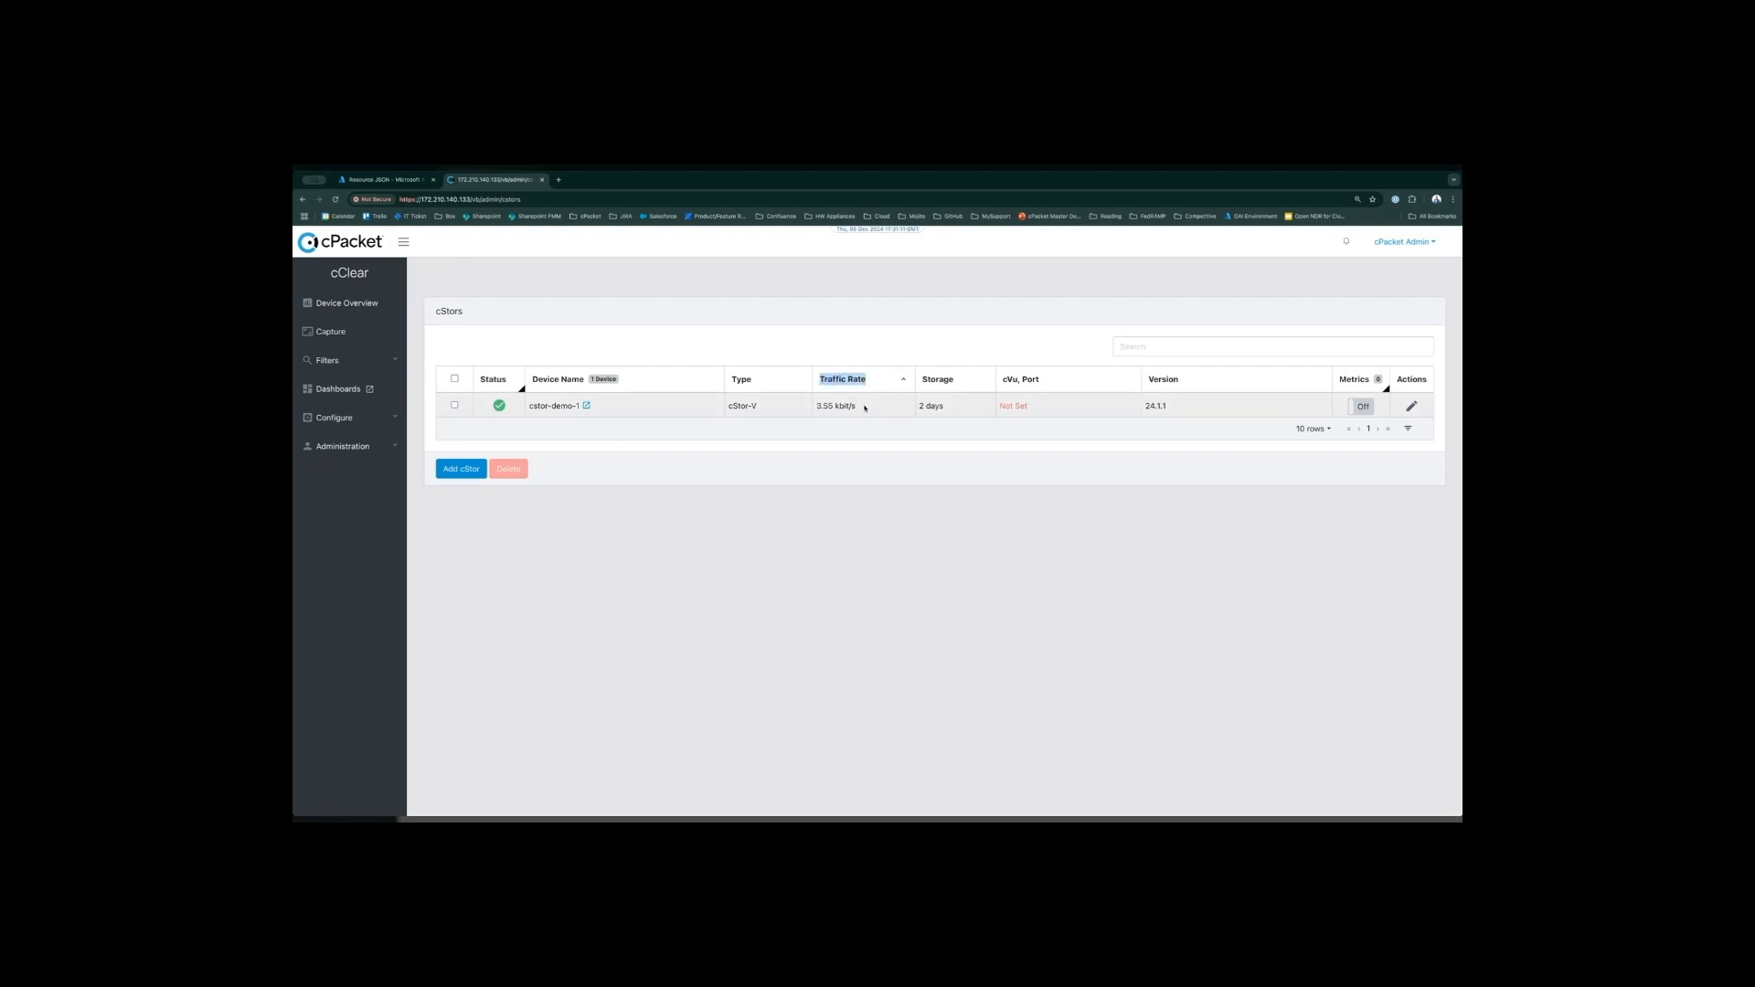
pyautogui.click(896, 503)
pyautogui.click(1368, 411)
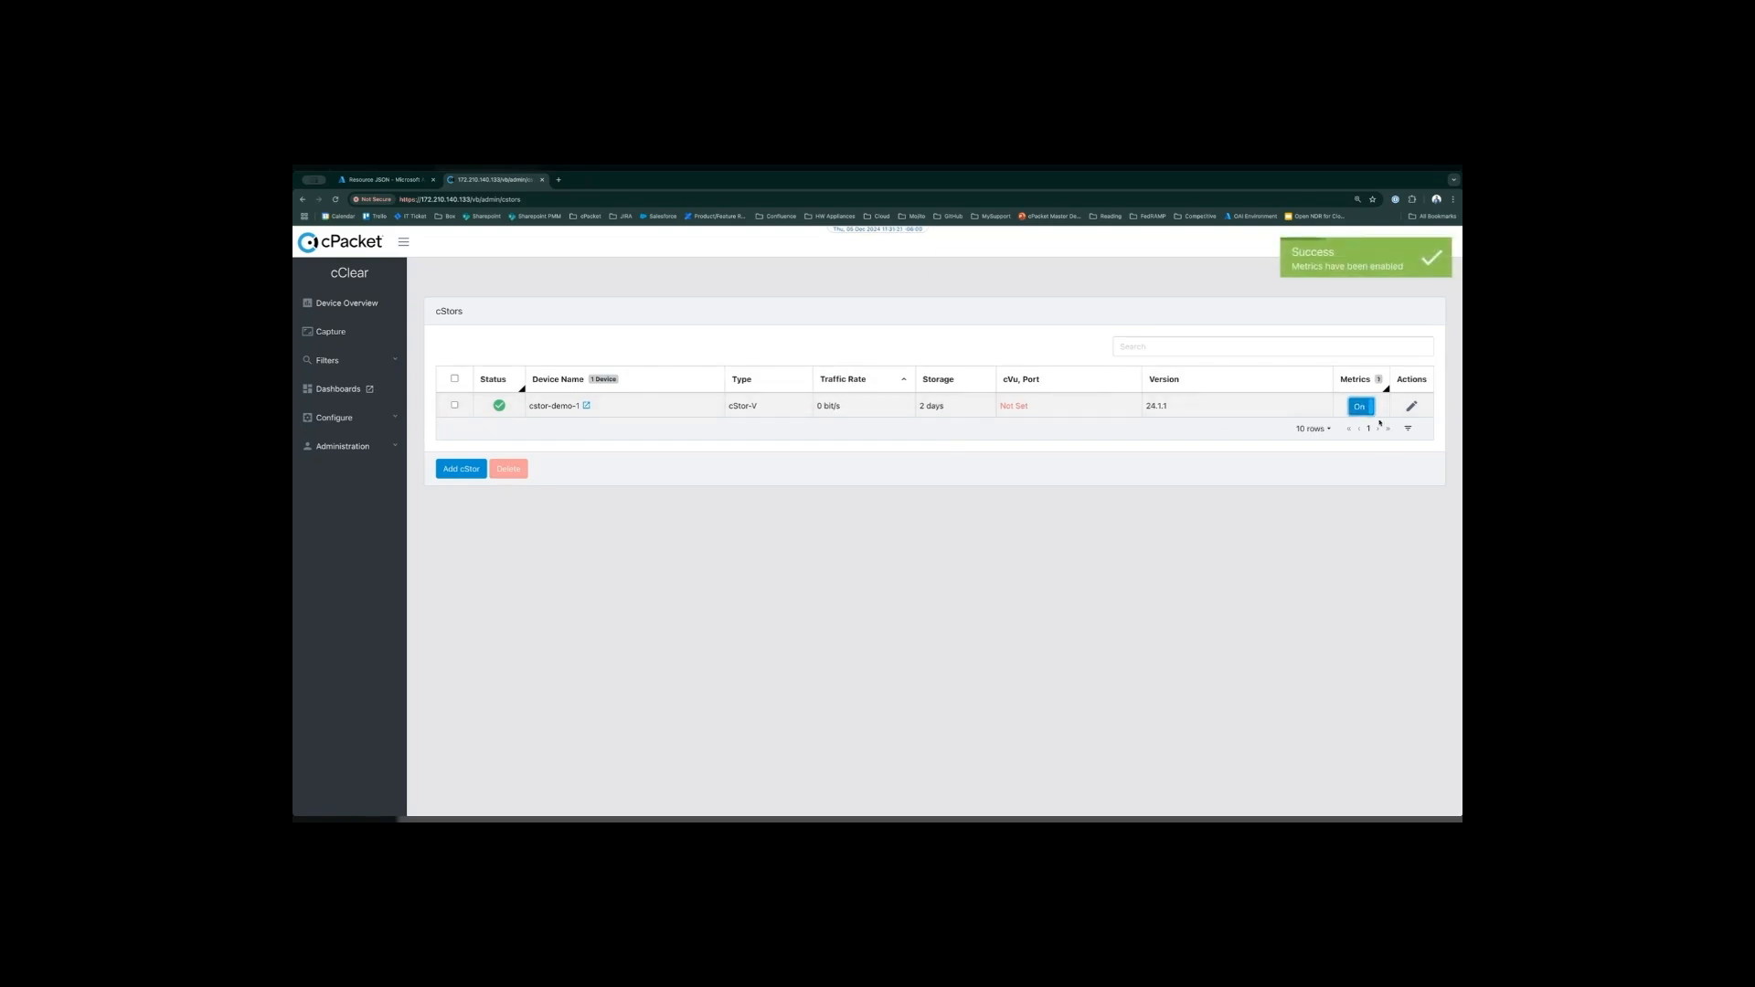